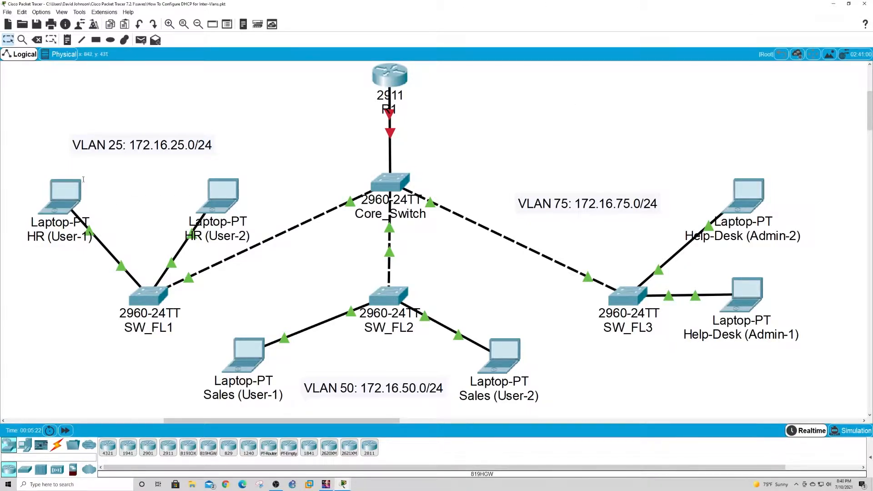
left_click(64, 208)
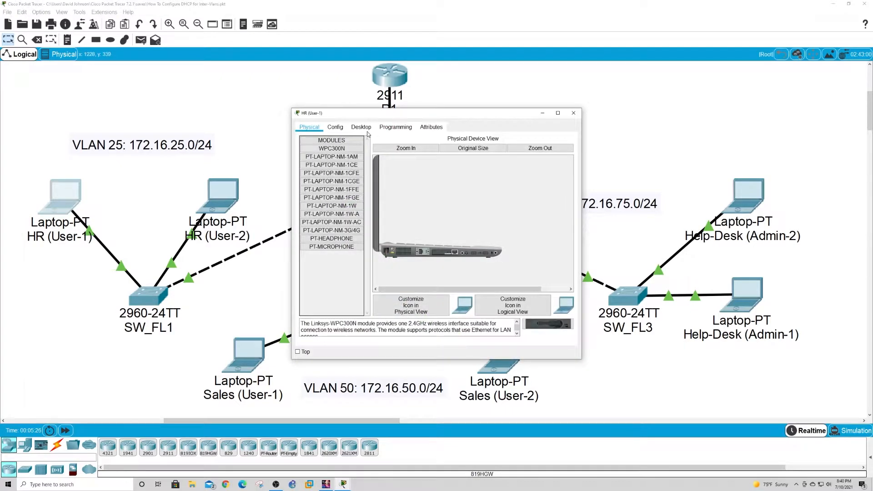
left_click(364, 129)
left_click(327, 174)
left_click(428, 176)
type("172.16.25.")
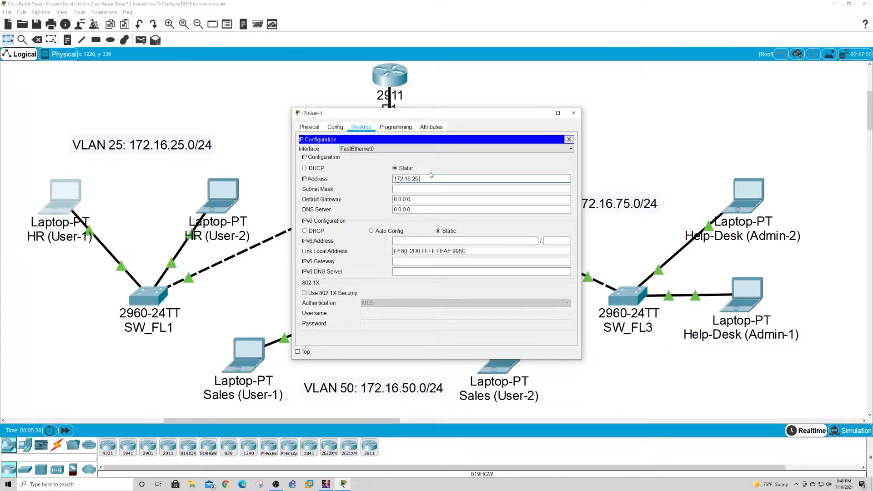
key("BackSpace")
key("BackSpace")
key("BackSpace")
key("BackSpace")
key("BackSpace")
key("BackSpace")
key("BackSpace")
key("BackSpace")
key("BackSpace")
left_click(573, 113)
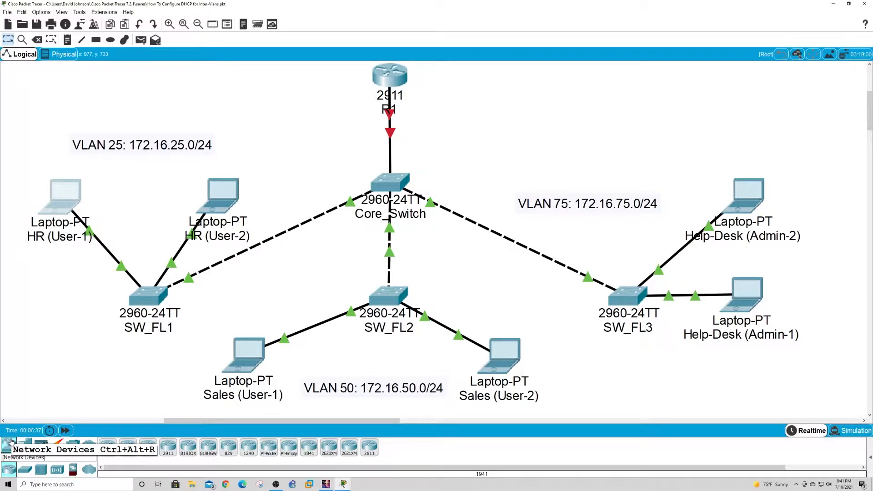
left_click(145, 297)
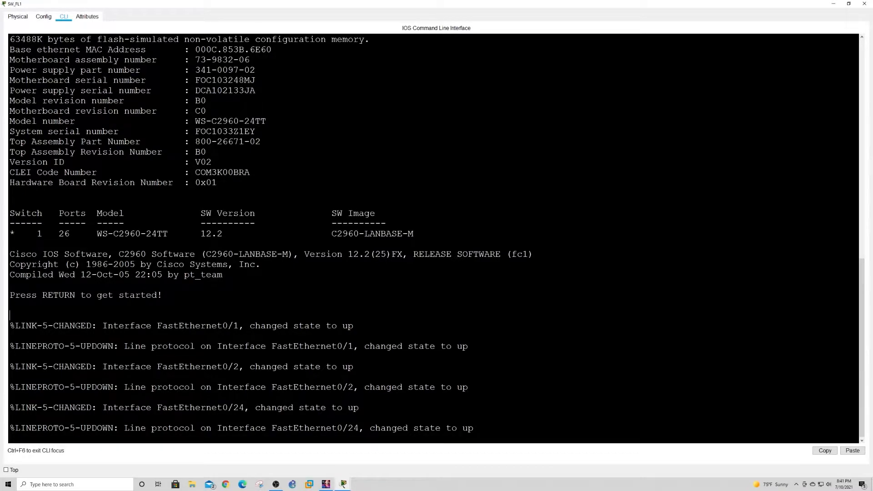
left_click(833, 3)
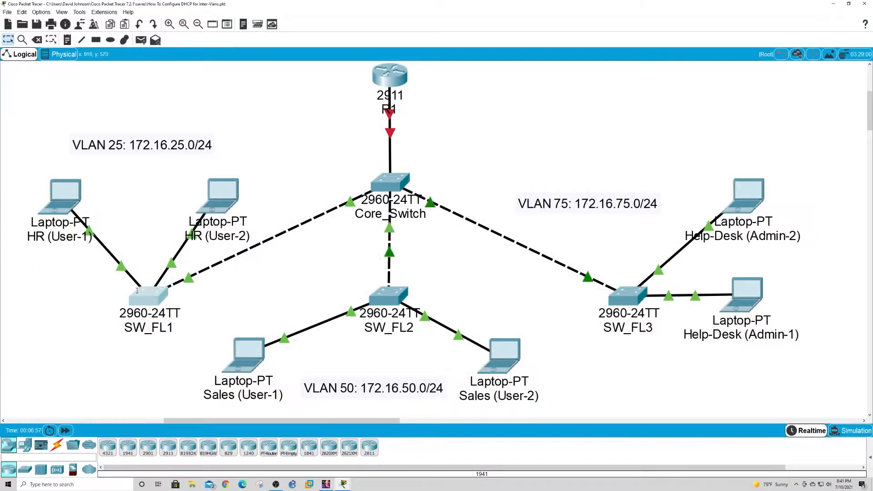
left_click_drag(265, 135, 48, 348)
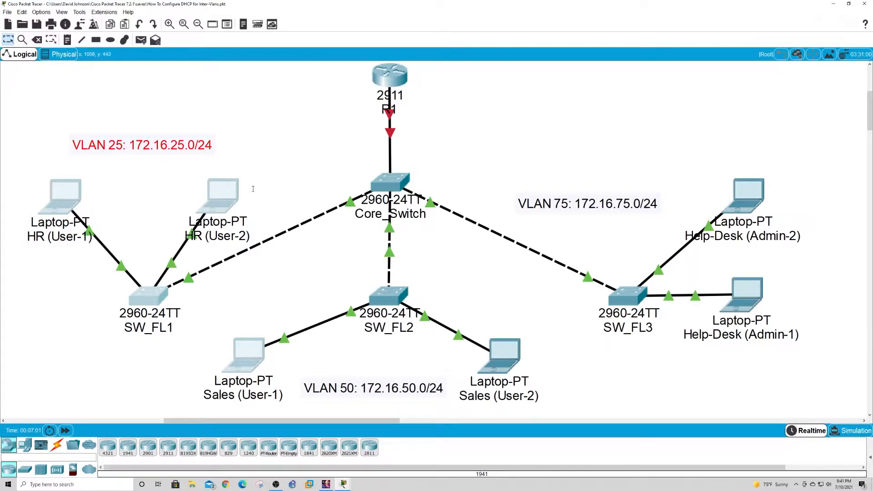
left_click_drag(257, 234, 542, 412)
left_click(505, 177)
left_click_drag(501, 112, 860, 383)
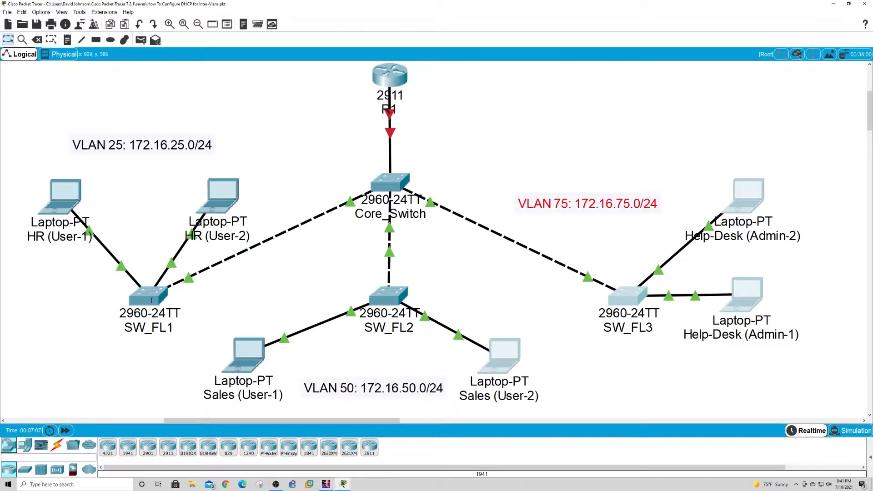
Step: Open the command line of switch SW_FL1 and enter privileged EXEC mode with the enable command
left_click(146, 298)
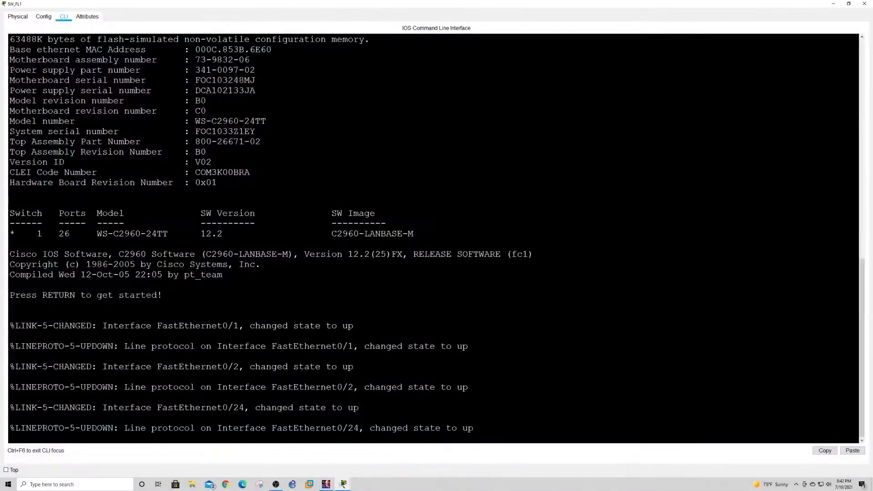
key("Return")
key("Return")
key("Return")
key("Return")
key("Return")
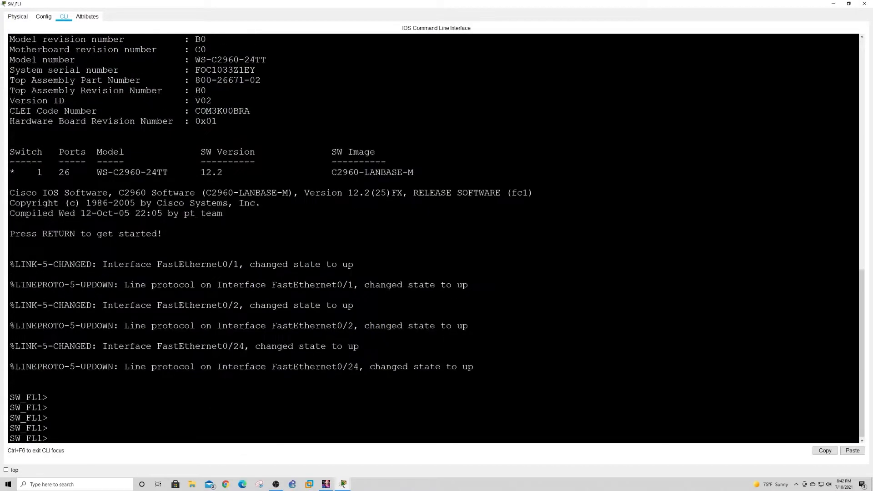
type("ENABLE")
key("Return")
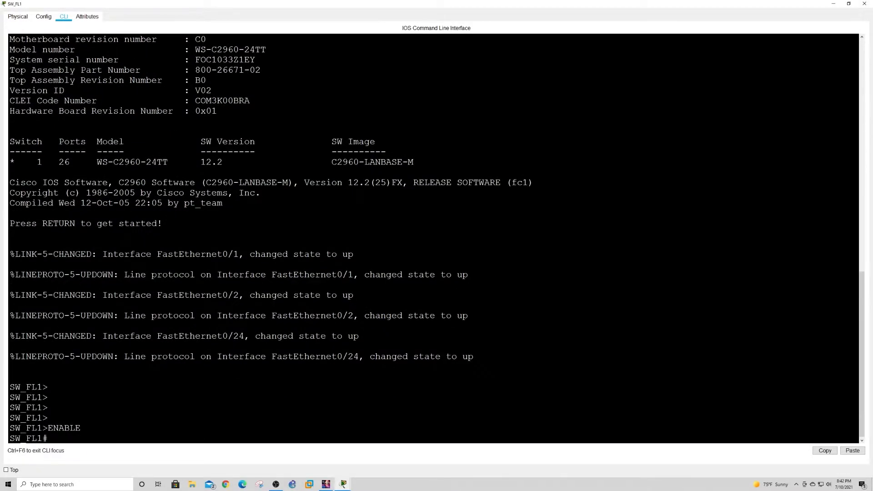
Step: Run show interface trunk on SW_FL1 and examine the trunk port, status, encapsulation and allowed VLANs
type("show interface trunk")
key("Return")
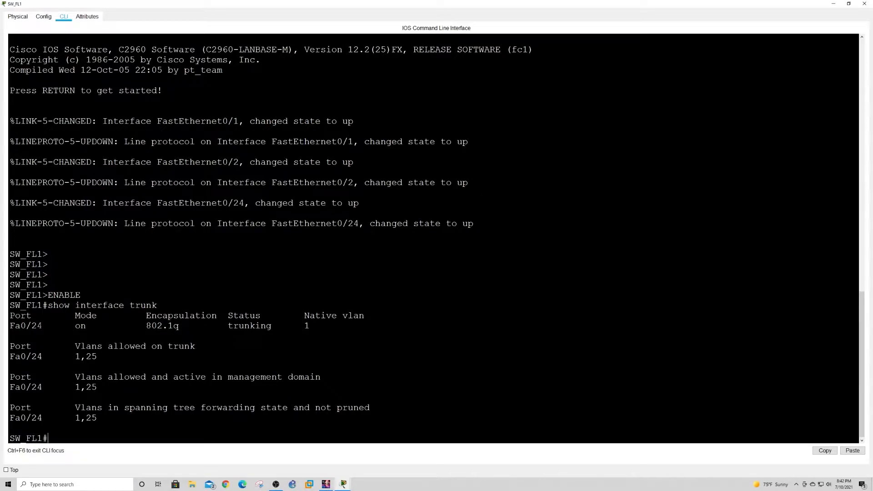
left_click_drag(49, 326, 8, 326)
left_click_drag(227, 326, 310, 325)
left_click_drag(184, 325, 146, 326)
left_click_drag(75, 357, 94, 356)
left_click(832, 5)
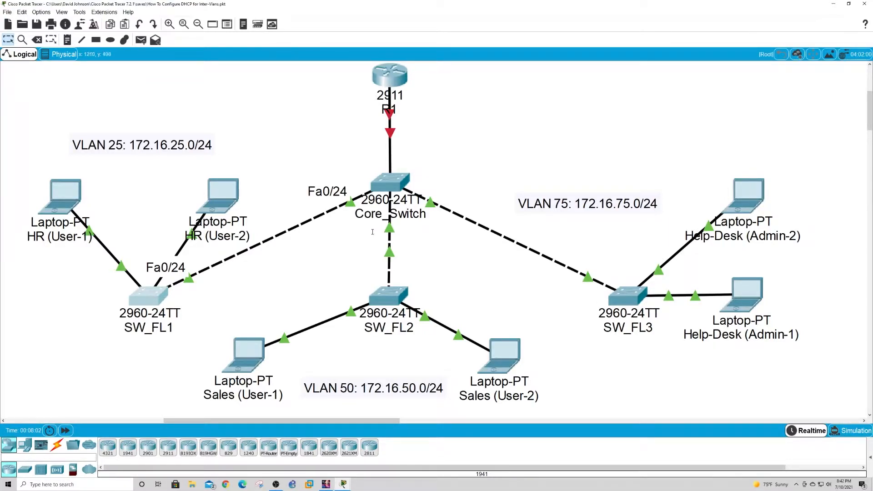
Step: Open the command line of switch SW_FL2 and enter privileged EXEC mode with the enable command
left_click(385, 301)
key("Return")
key("Return")
key("Return")
key("Return")
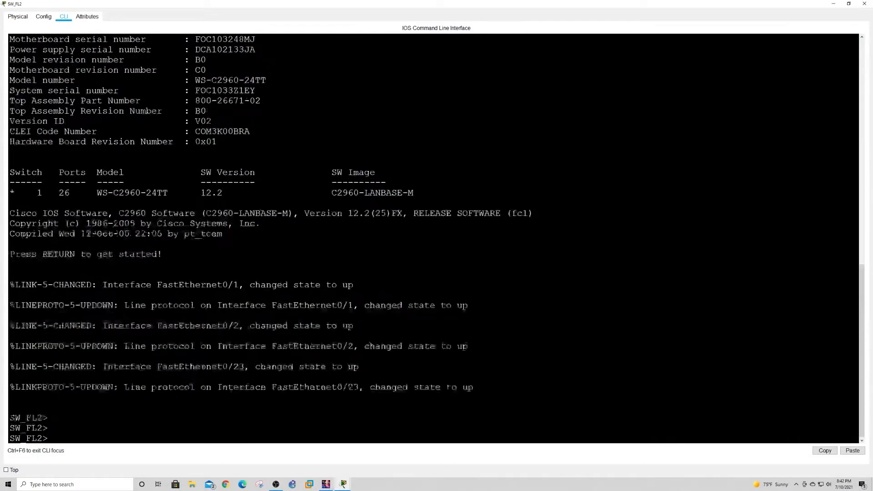
type("enable")
key("Return")
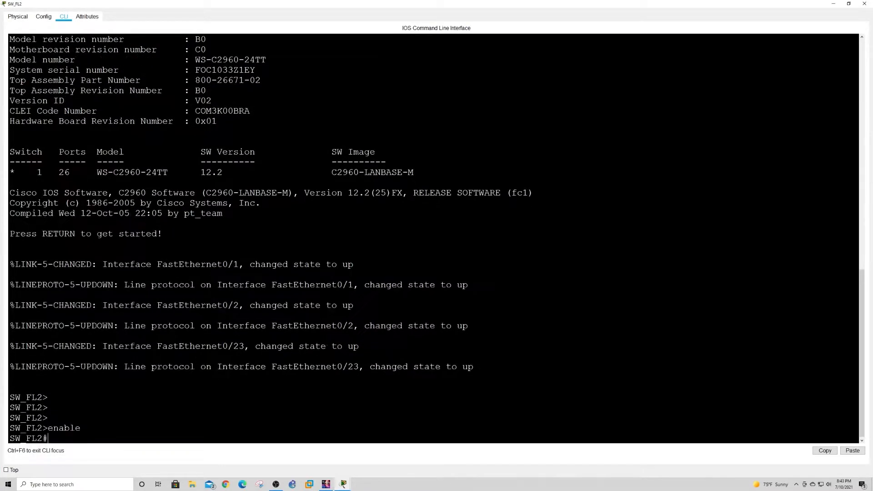
Step: Run show interface trunk on SW_FL2 and examine the trunk port with its allowed and active VLANs
type("show interface trunk")
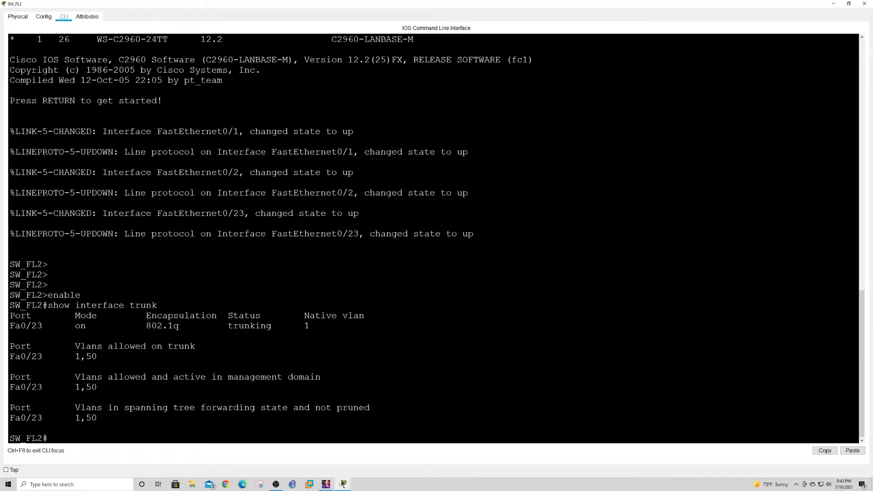
left_click_drag(10, 357, 42, 357)
left_click_drag(75, 356, 97, 357)
left_click_drag(75, 387, 96, 387)
left_click(832, 4)
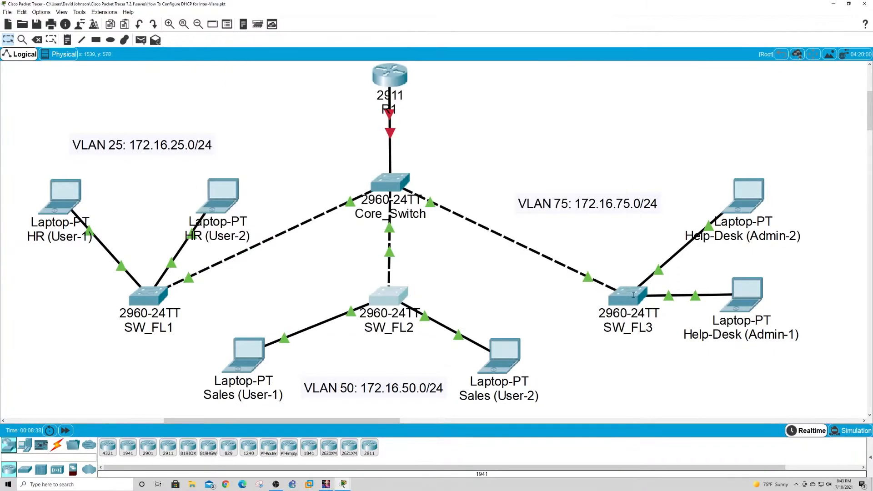
Step: Open the command line of switch SW_FL3 and enter privileged EXEC mode with the enable command
left_click(621, 298)
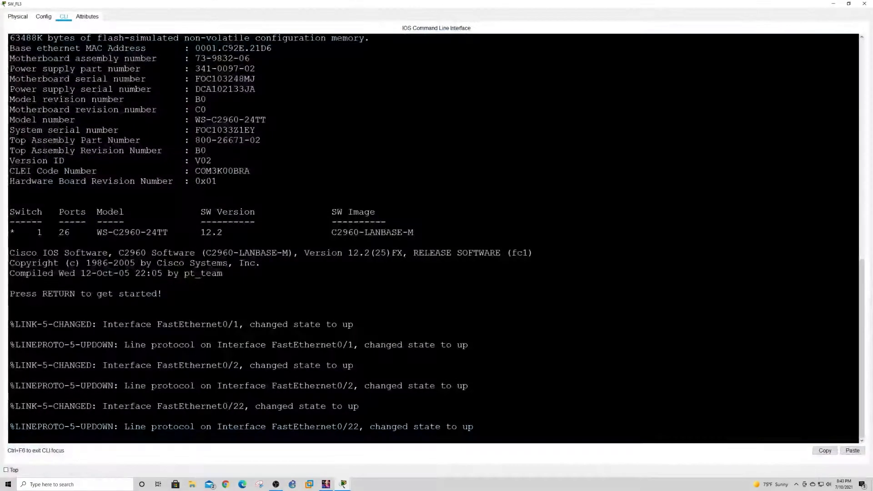
key("Return")
key("Return")
key("Return")
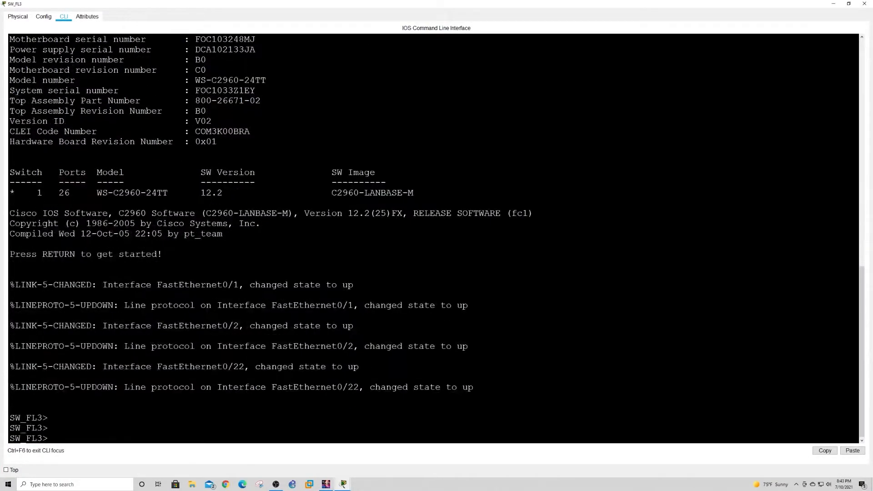
type("enable")
key("Return")
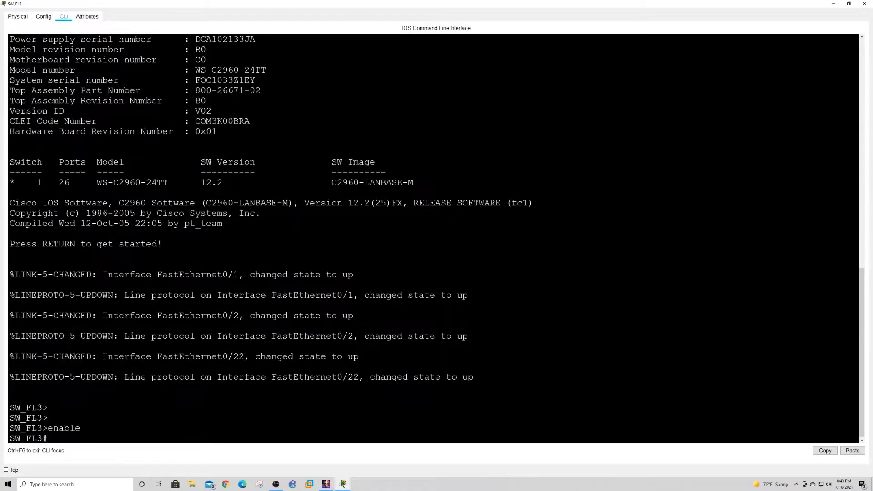
Step: Run show interface trunk on SW_FL3 to check its trunk port and allowed VLANs
type("show interface trunk")
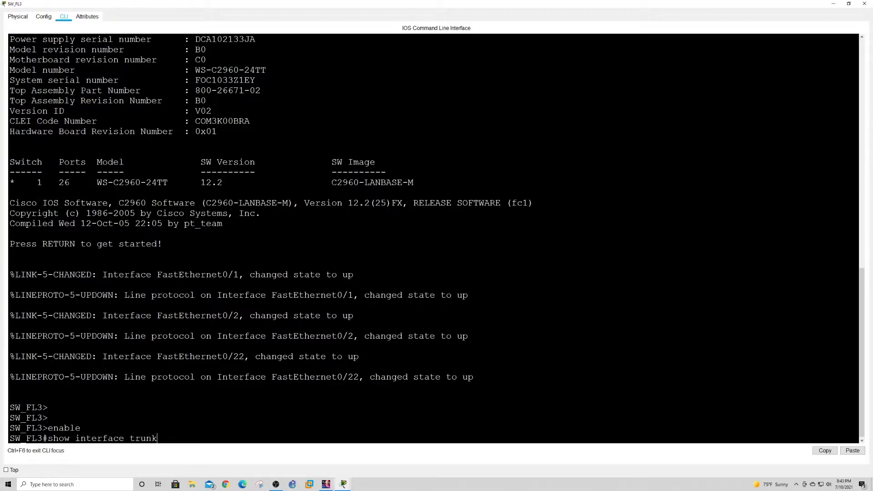
key("Return")
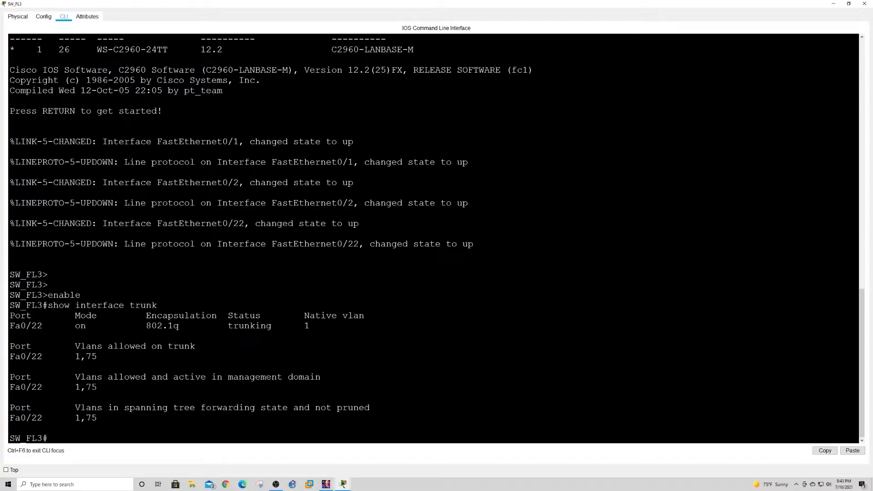
key("Return")
key("Return")
key("Return")
key("Return")
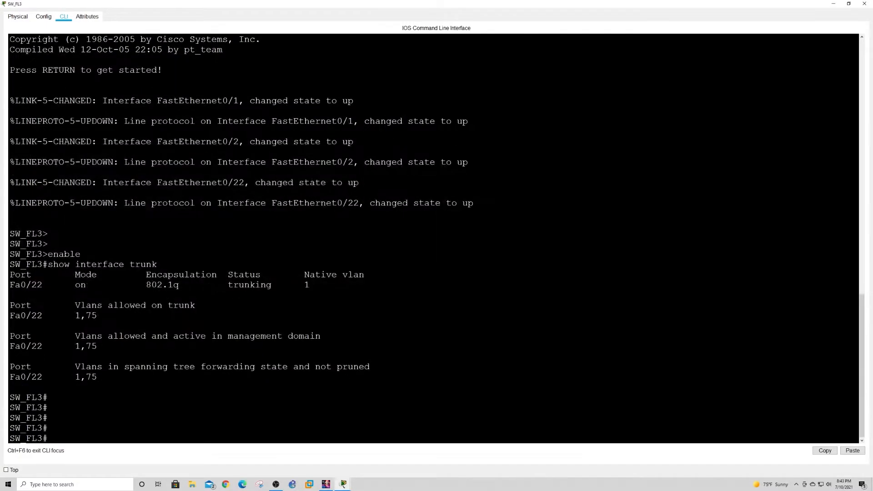
Step: Run show vlan brief on SW_FL3 and examine the Help-Desk VLAN's name and assigned ports
type("show vlan brief")
key("Return")
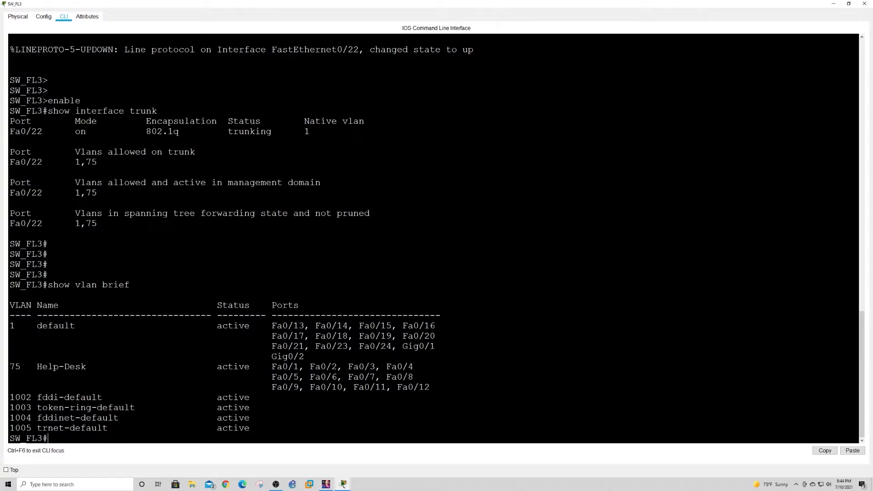
left_click_drag(32, 366, 86, 366)
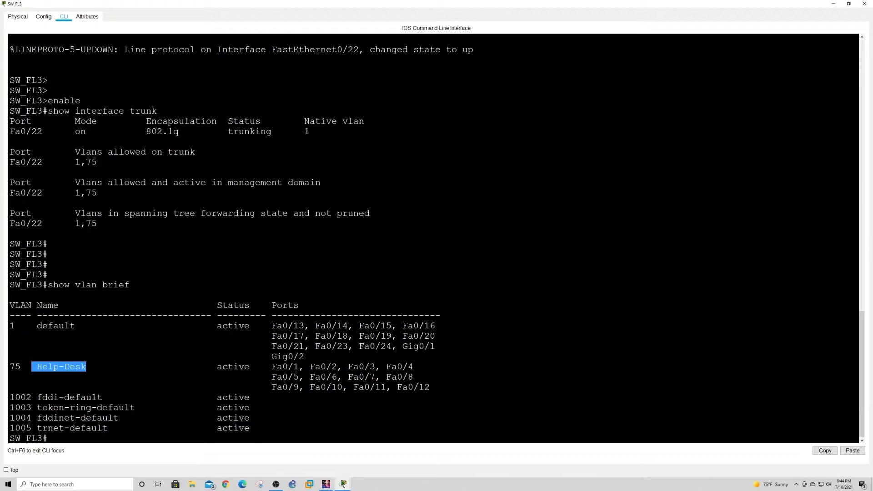
left_click(272, 366)
left_click_drag(272, 367, 431, 387)
left_click(430, 387)
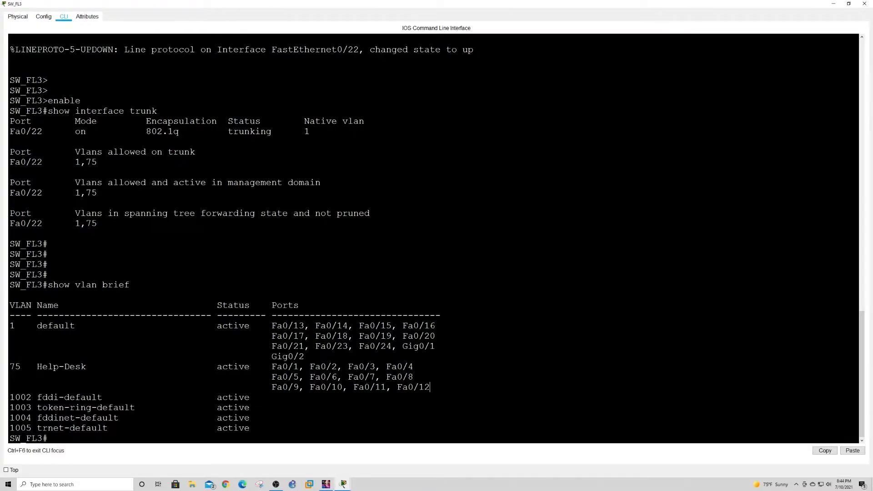
left_click_drag(348, 366, 272, 397)
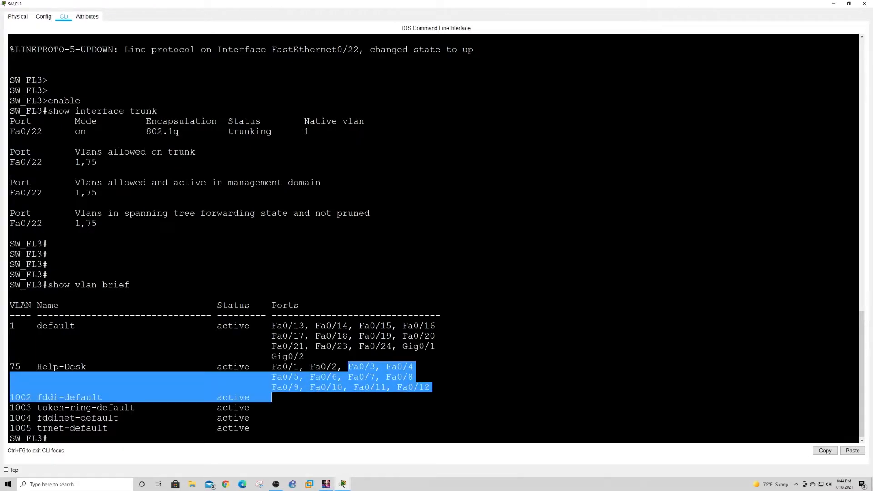
left_click(300, 387)
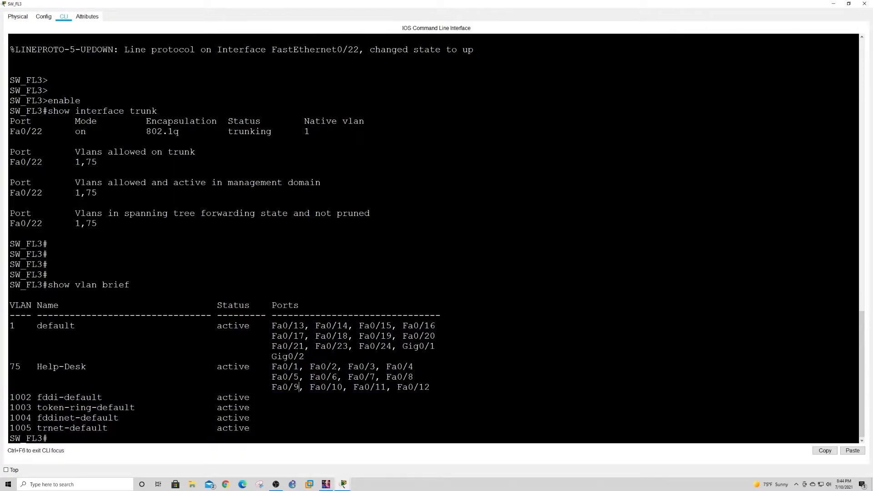
left_click(834, 6)
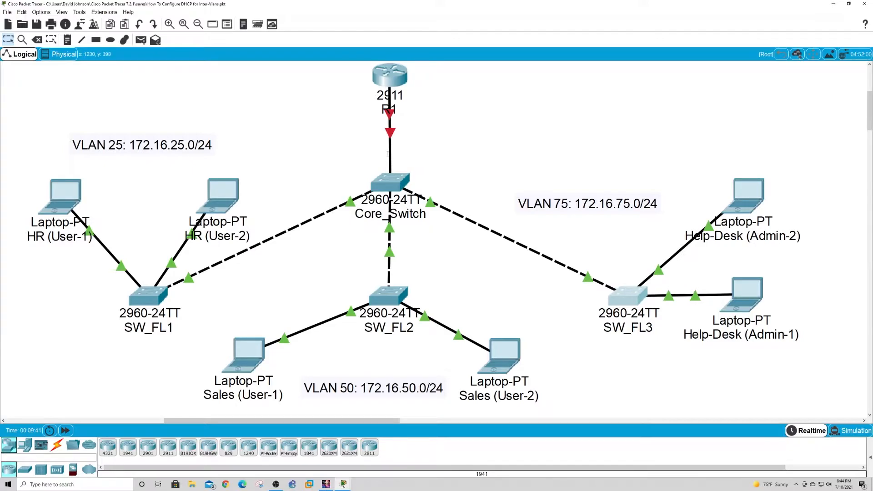
Step: Open the command line of Core_Switch and enter privileged EXEC mode with the enable command
left_click(391, 181)
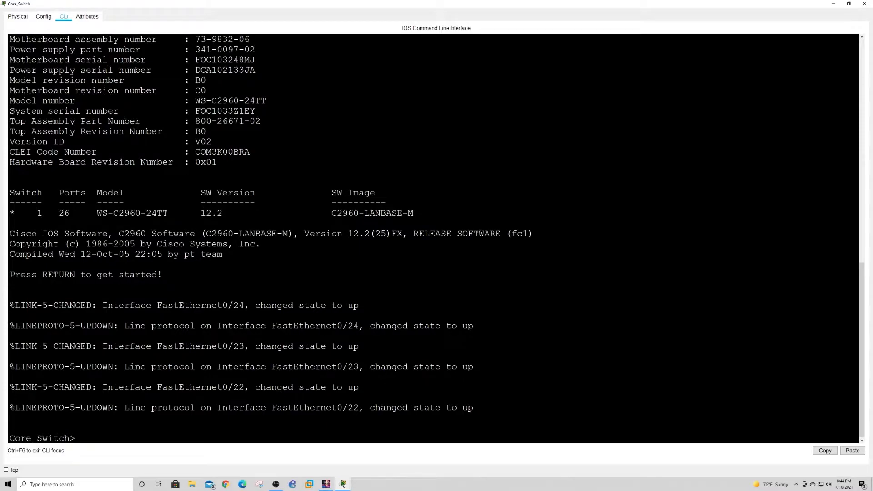
type("enable")
key("Return")
Step: Run show interface trunk on Core_Switch and examine the VLANs allowed on each of its trunk ports
type("show")
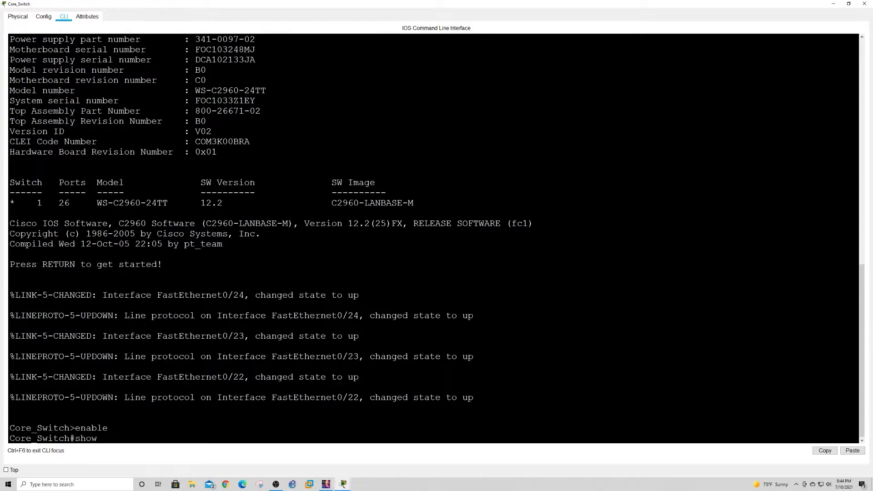
type(" interface trunk")
key("Return")
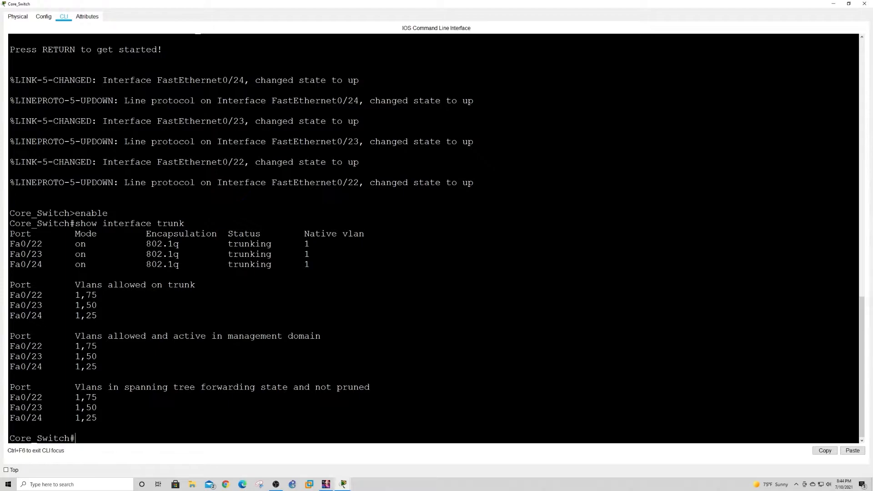
left_click_drag(10, 295, 98, 294)
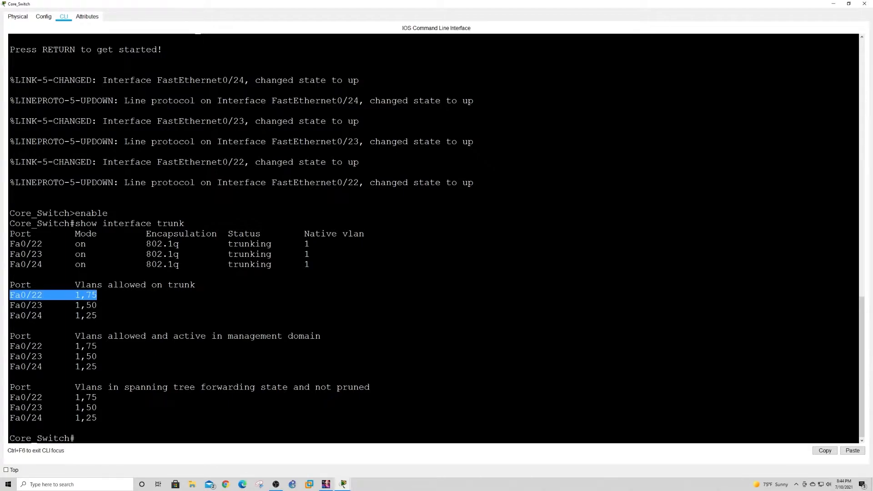
left_click_drag(10, 306, 97, 305)
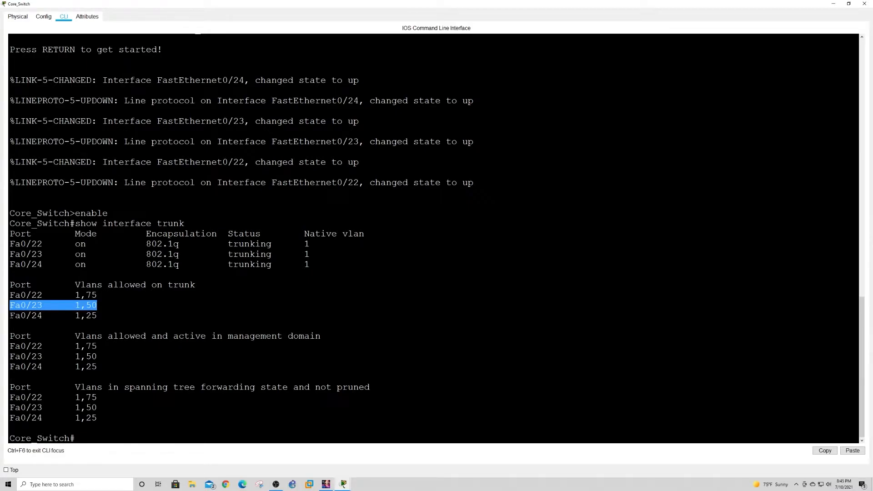
left_click_drag(10, 315, 87, 315)
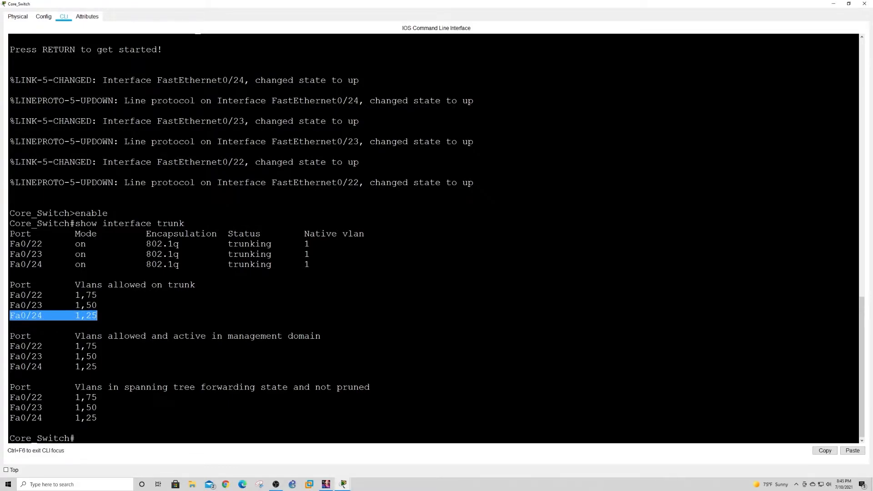
left_click(119, 254)
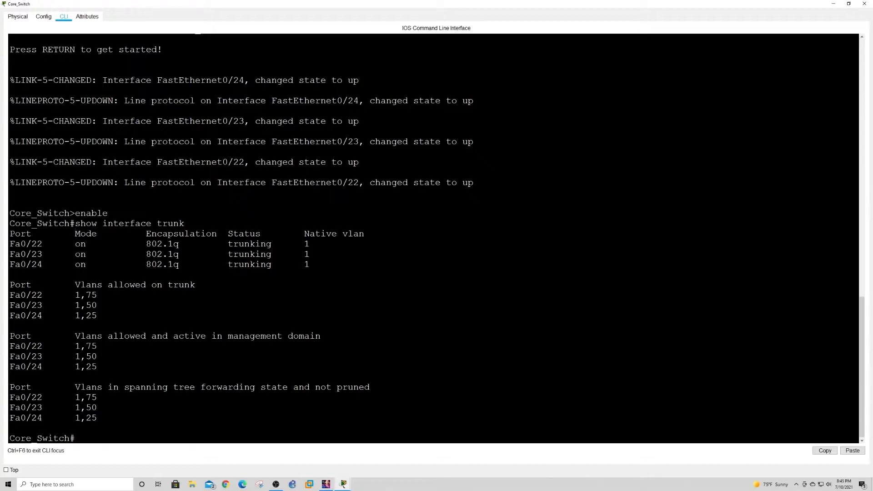
Step: Examine the trunking status of ports Fa0/22, Fa0/23 and Fa0/24 in Core_Switch's trunk output
left_click_drag(229, 244, 276, 262)
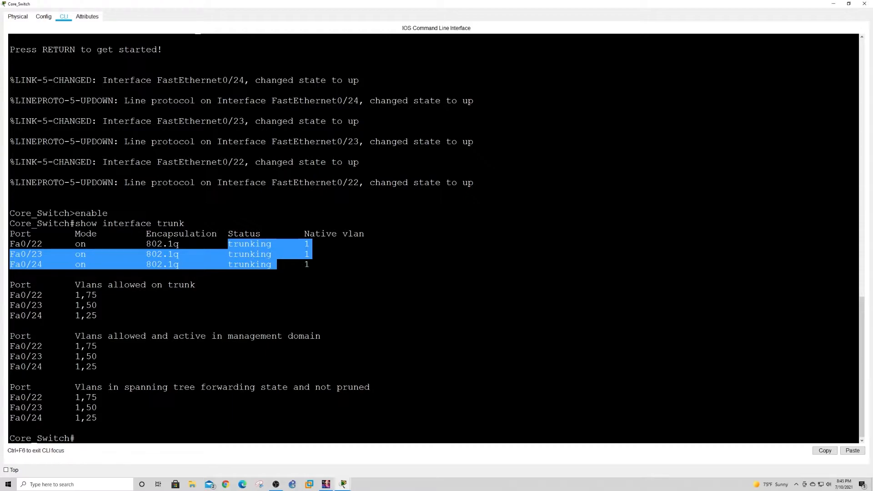
left_click(277, 263)
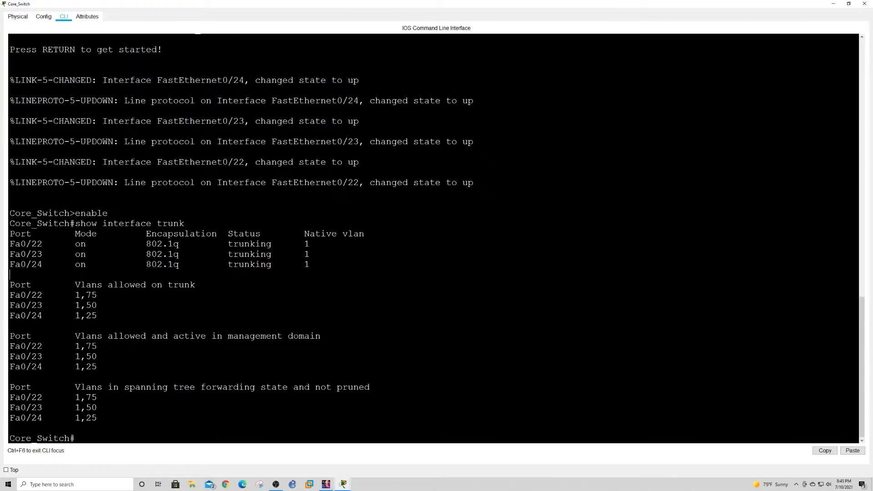
scroll(433, 238, "down", 1)
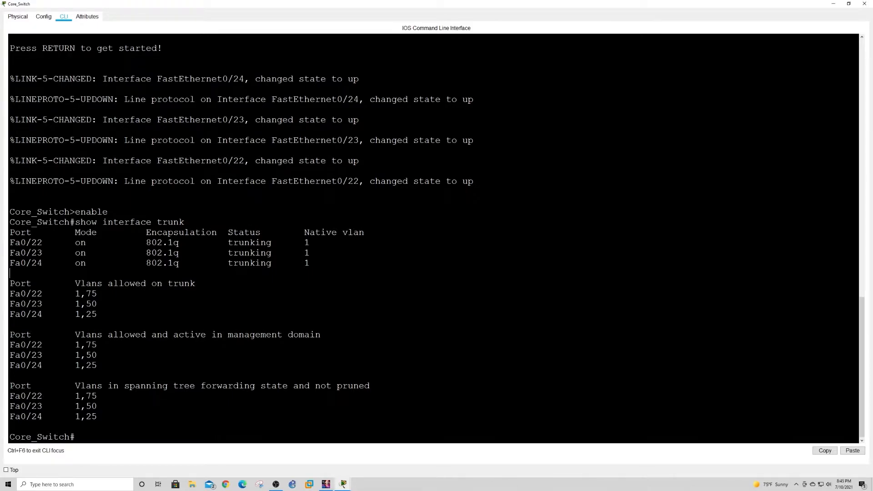
Step: Run show vlan br on Core_Switch and examine the entries for VLANs 25, 50 and 75
type("show vlan br")
key("Return")
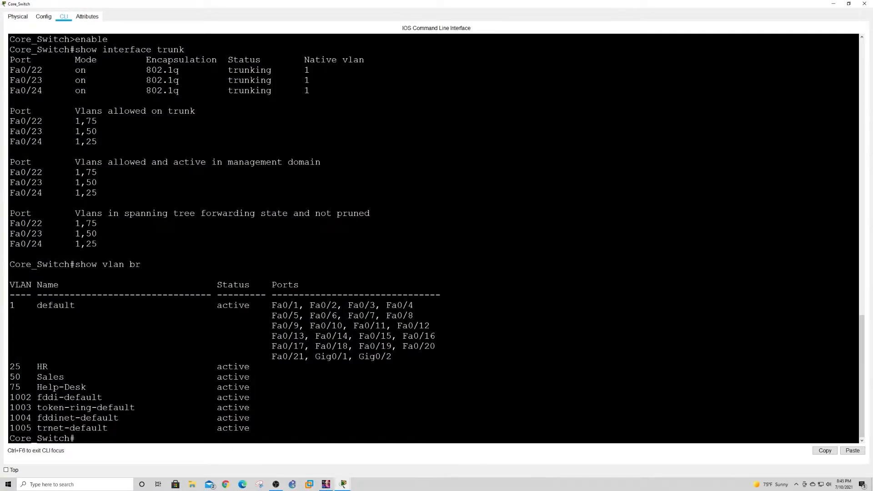
left_click_drag(10, 366, 48, 367)
left_click_drag(10, 377, 70, 377)
left_click_drag(10, 387, 87, 387)
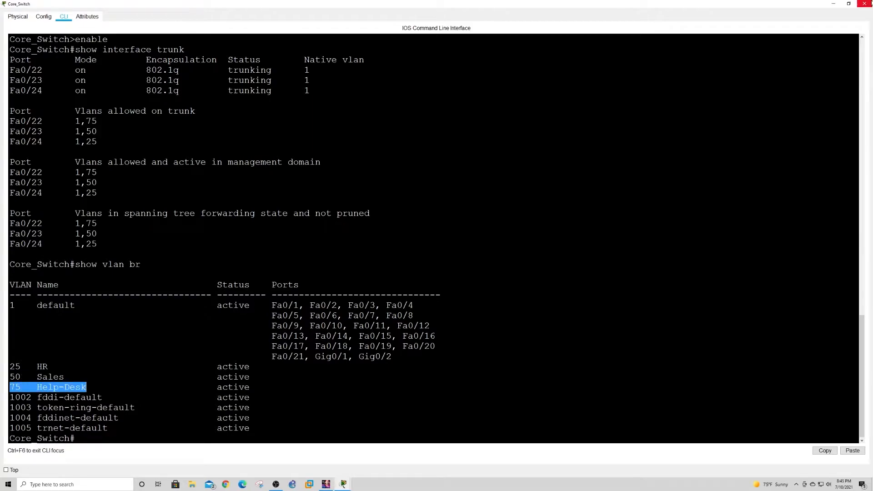
left_click(835, 4)
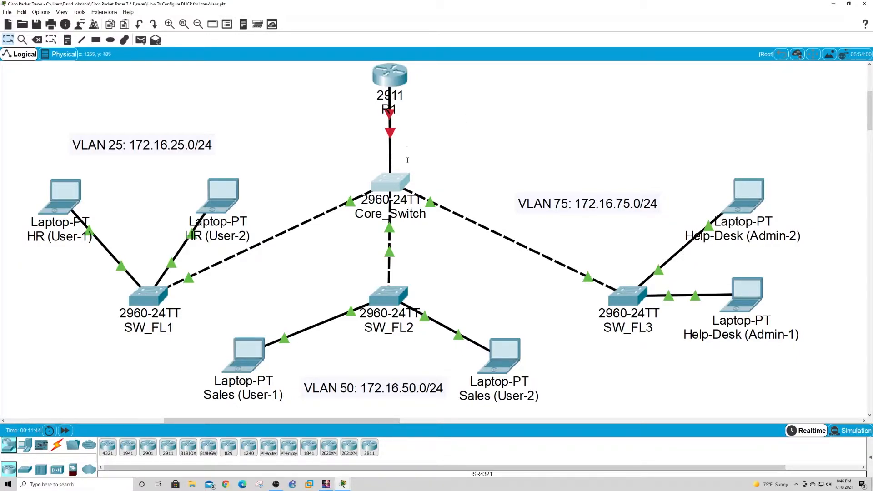
Step: Run show ip interface brief on Core_Switch and examine the status of GigabitEthernet0/2
left_click(386, 182)
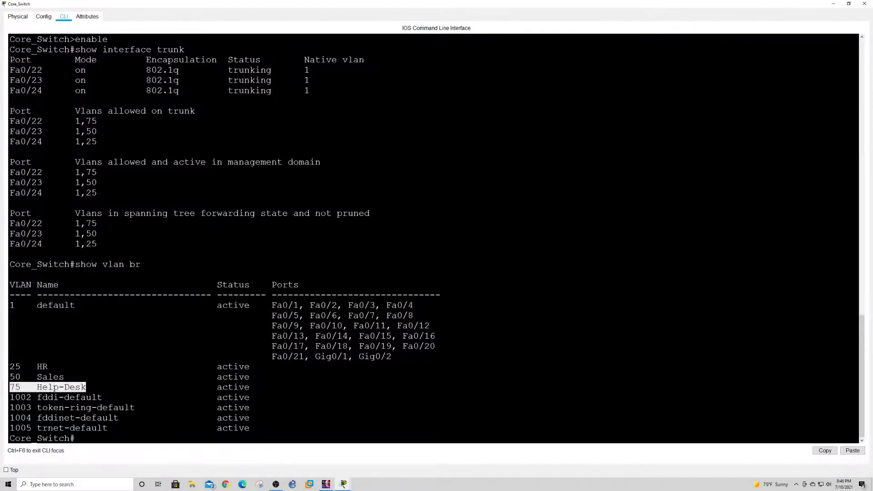
key("Return")
key("Return")
key("Return")
key("Return")
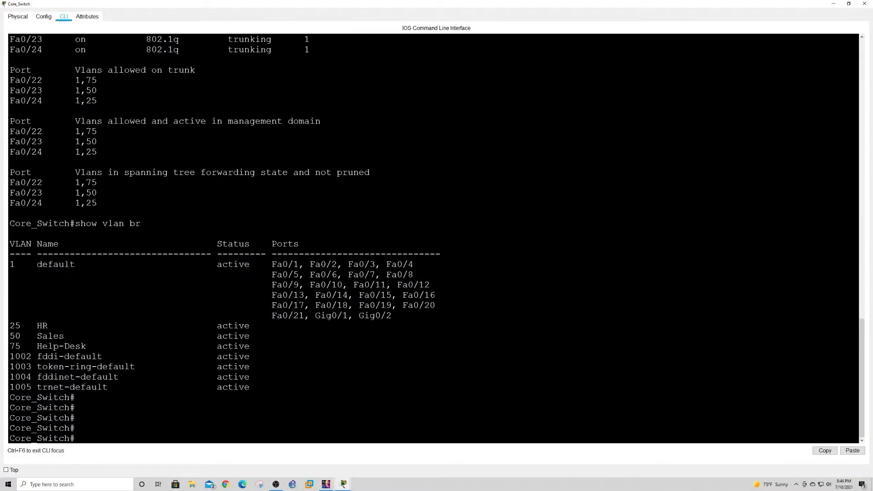
type("sow")
key("BackSpace")
key("BackSpace")
key("BackSpace")
type("how ip interface brief")
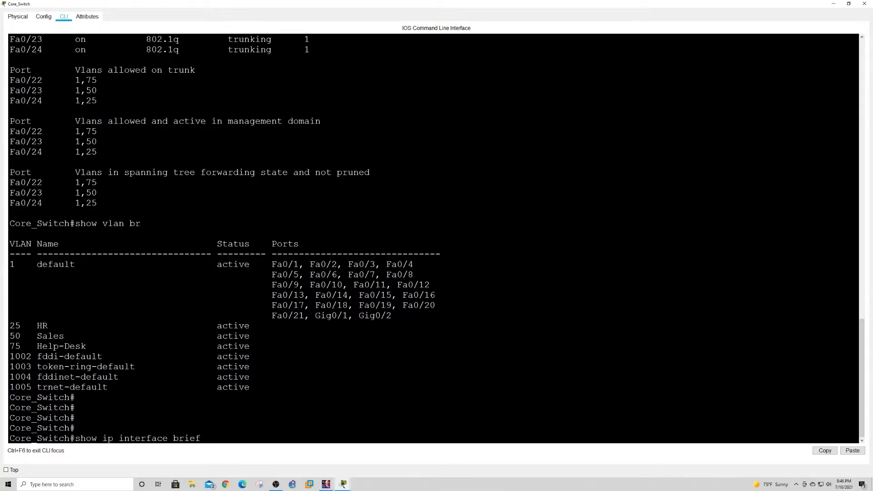
key("Return")
key("space")
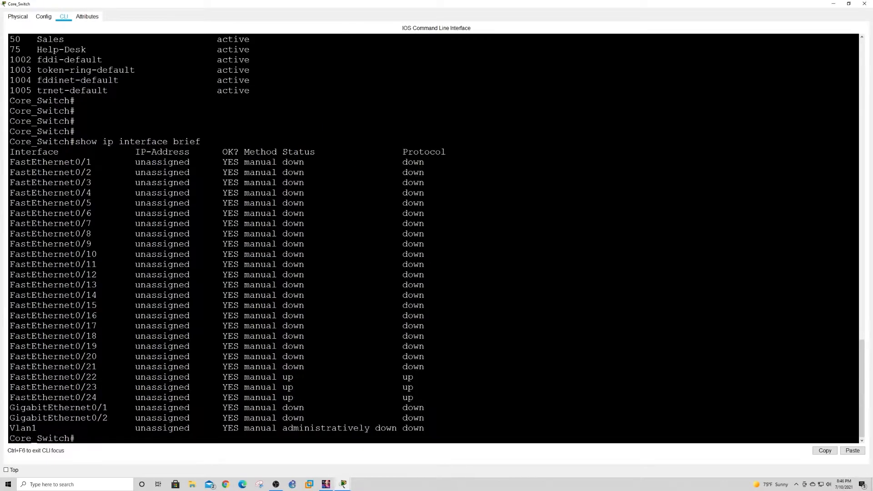
left_click_drag(9, 418, 429, 417)
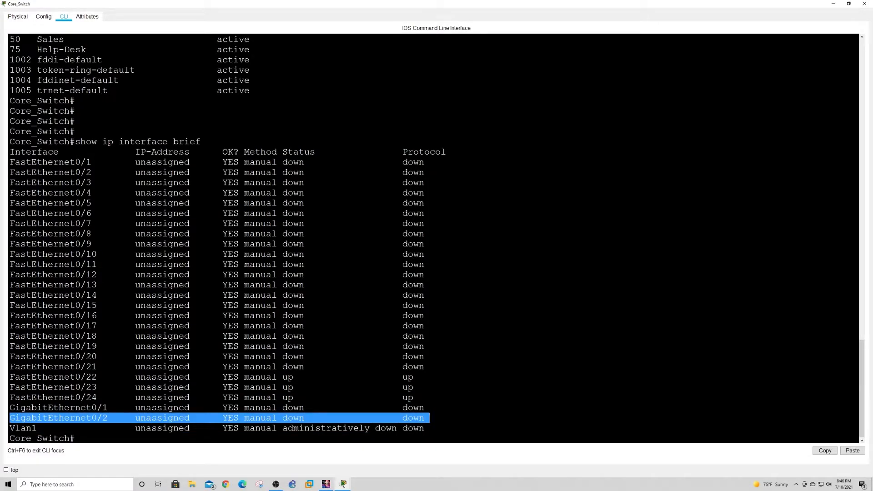
left_click(864, 3)
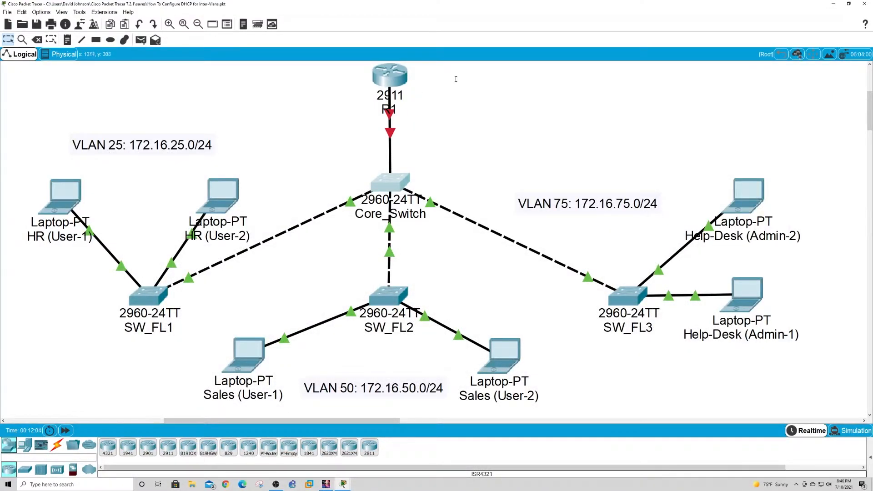
Step: Open the command line of router R1 and enter global configuration mode with enable and conf t
left_click(392, 73)
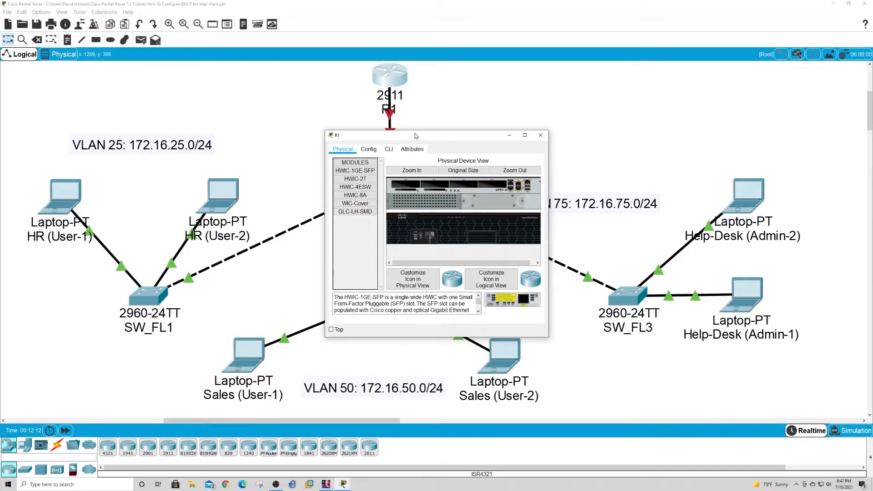
left_click(524, 135)
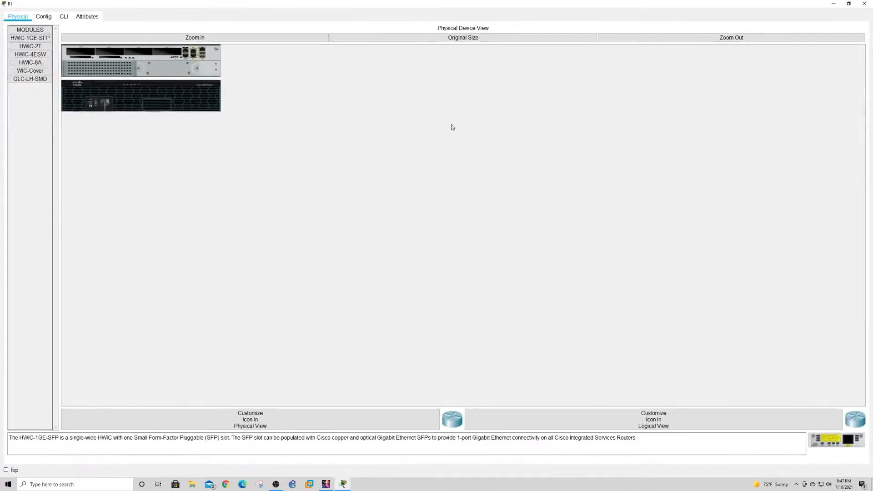
left_click(63, 17)
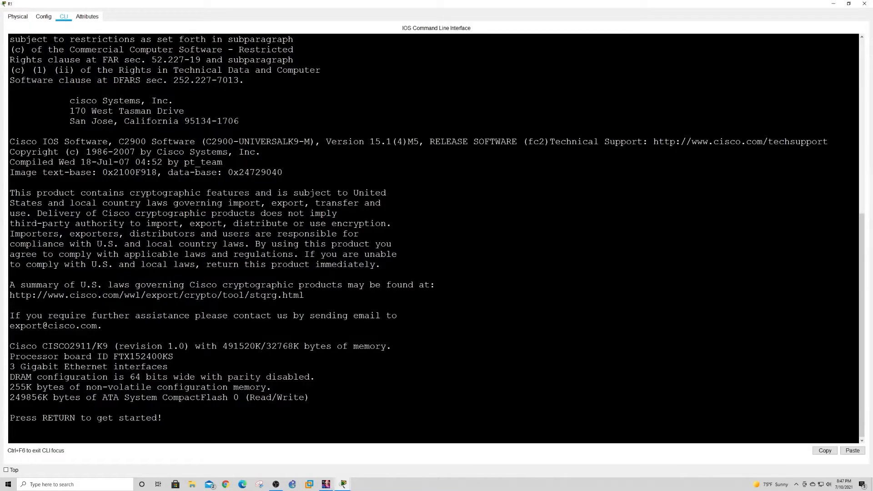
key("Return")
key("Return")
key("Return")
key("Return")
key("Return")
key("Return")
type("enable")
key("Return")
type("conf t")
key("Return")
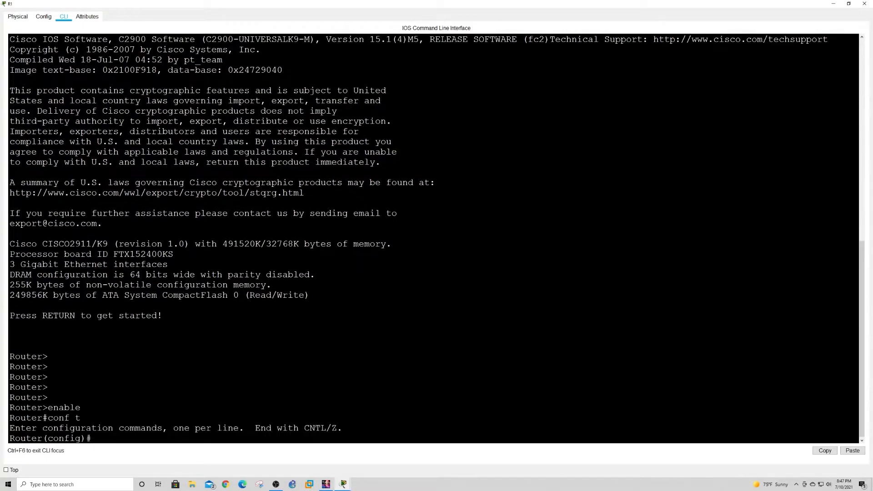
Step: Set the router's hostname to R1 and disable DNS lookup with no ip domain-lookup
type("hostname R1")
key("Return")
type("no ip domain")
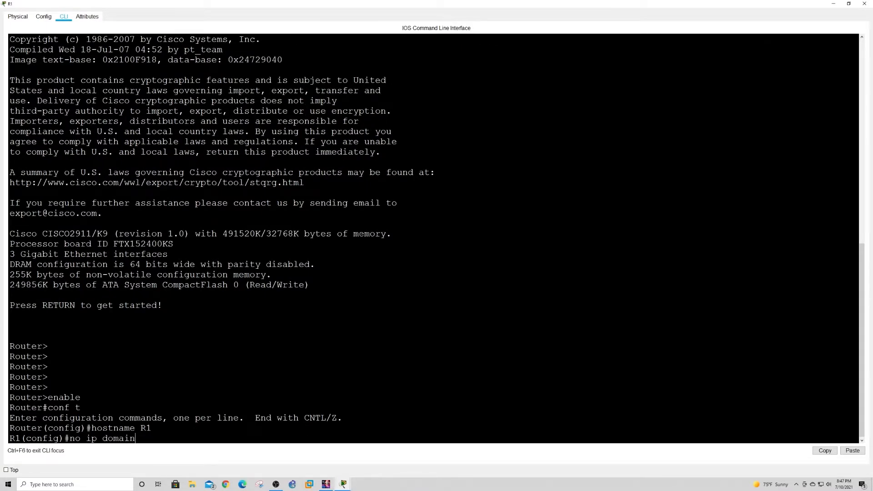
type("-lo")
key("Tab")
key("Return")
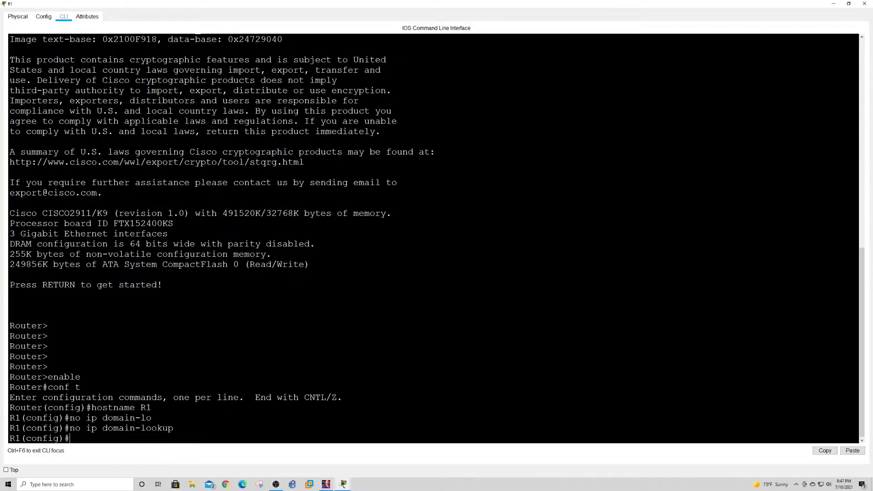
key("Return")
key("Return")
key("Return")
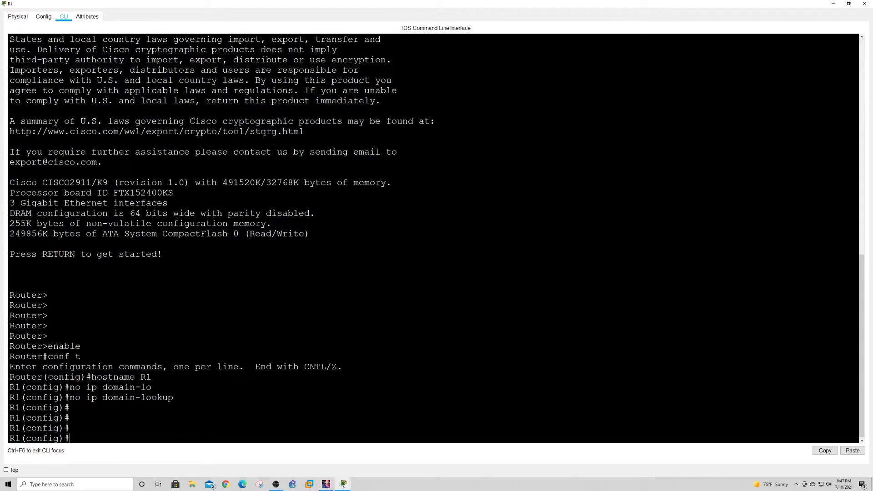
Step: Enable interface gi0/2 on R1 with the no shutdown command
type("interface gi0/2")
key("Return")
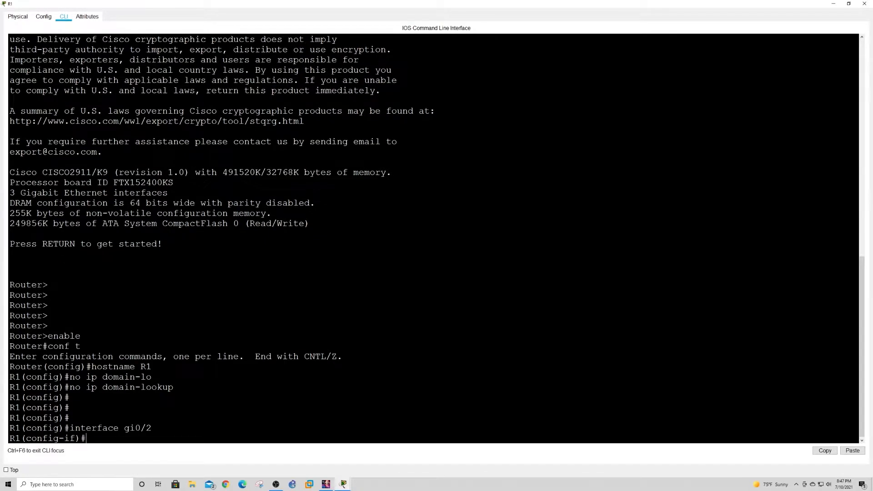
left_click(864, 3)
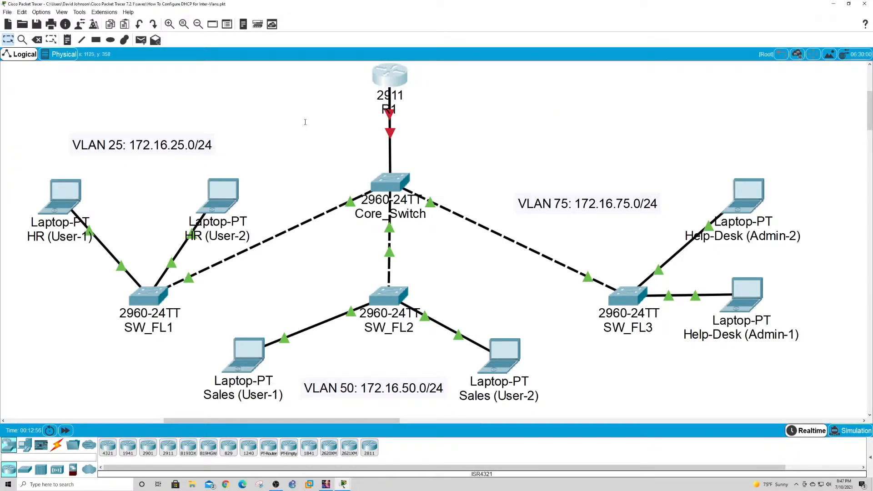
left_click(389, 78)
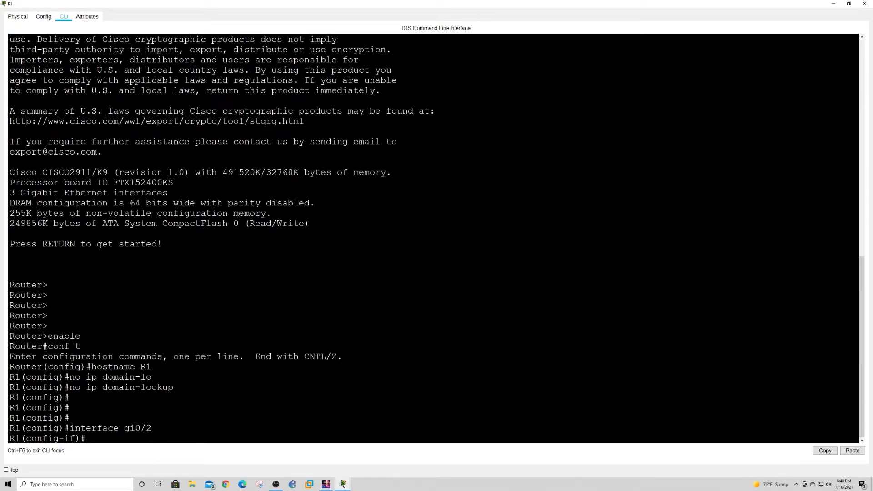
type("no shutdown")
key("Return")
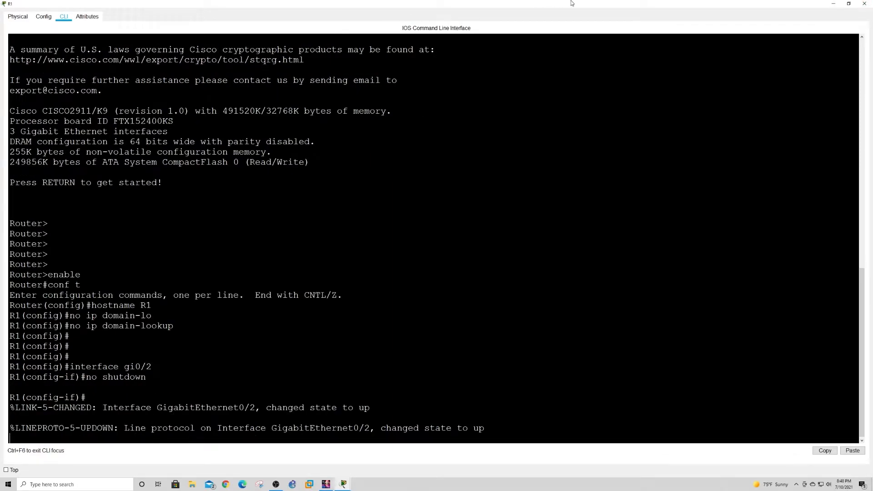
left_click(833, 4)
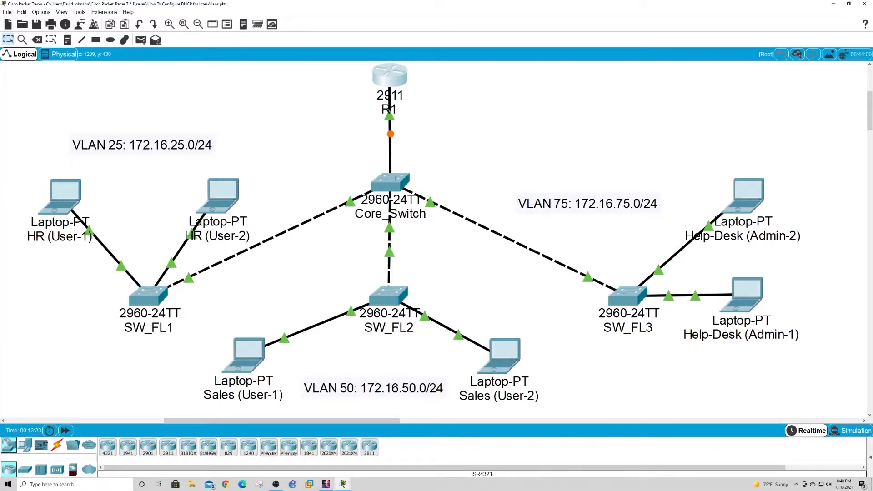
Step: Return to Core_Switch's command line and examine the GigabitEthernet0/2 entry and its link and line protocol messages
left_click(395, 81)
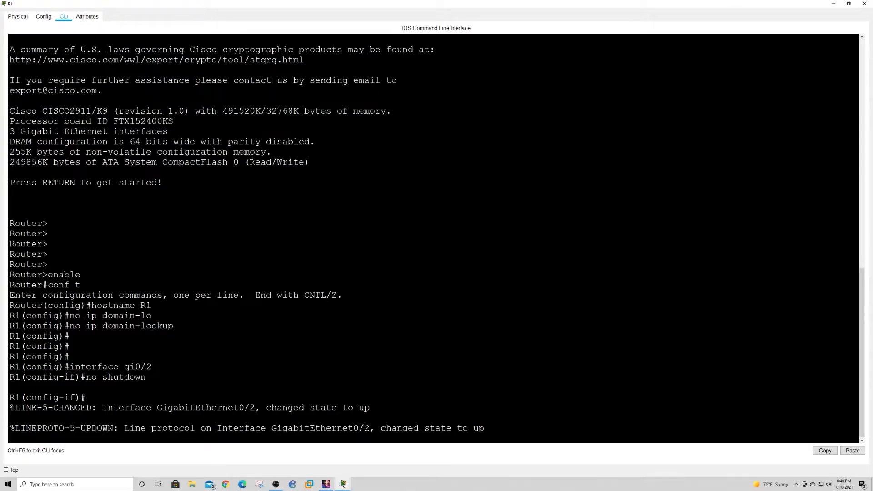
left_click(834, 4)
left_click(380, 184)
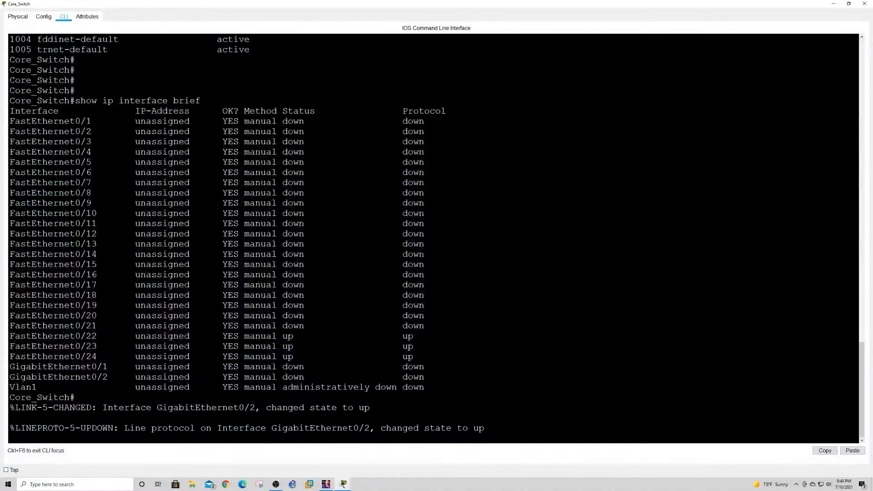
left_click_drag(9, 376, 429, 377)
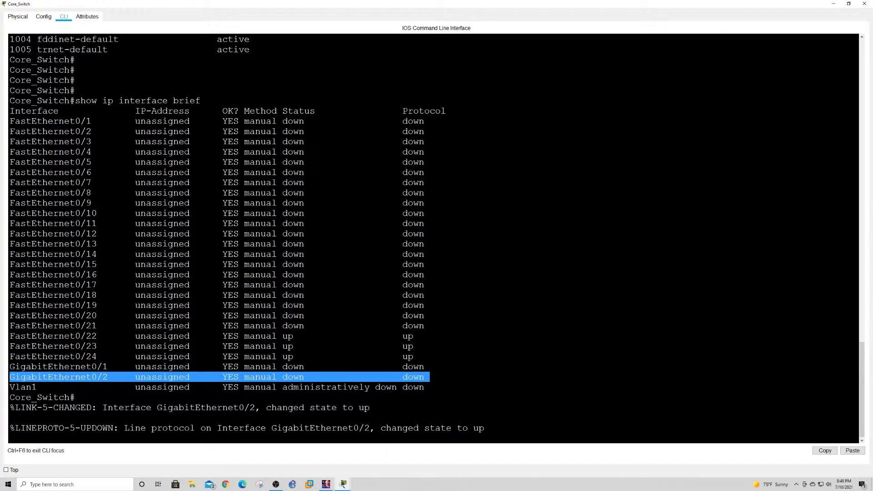
left_click(381, 428)
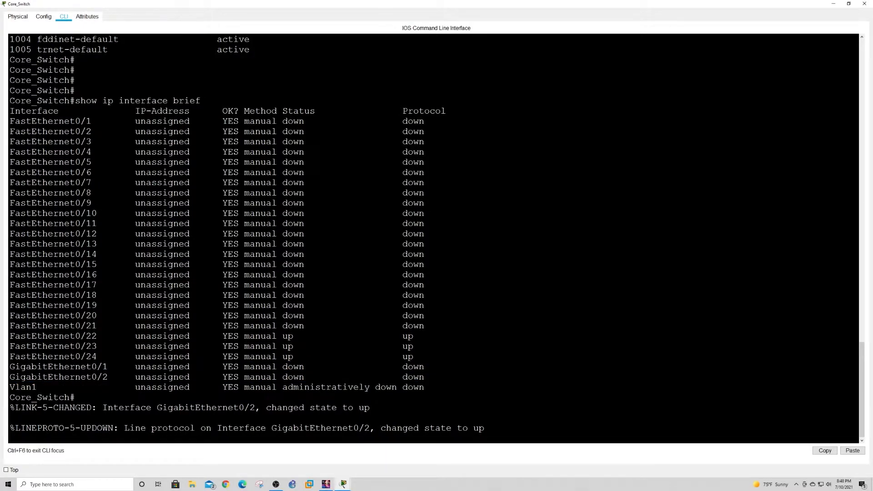
left_click_drag(10, 427, 486, 428)
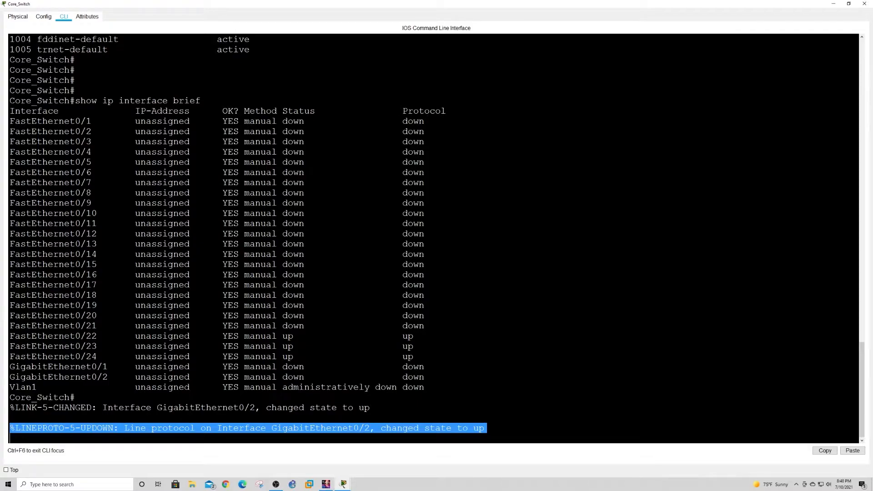
left_click_drag(102, 408, 370, 407)
left_click(268, 407)
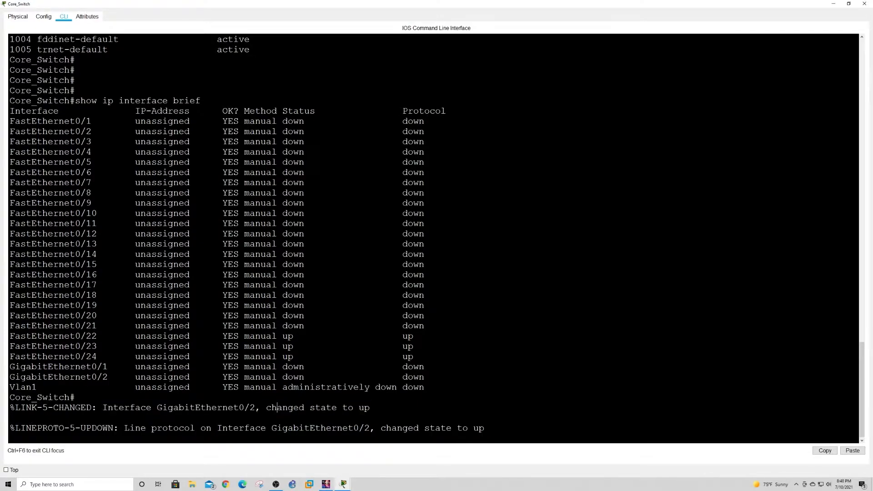
Step: Run show ip interface brief again on Core_Switch and recheck the status of GigabitEthernet0/2
key("Return")
key("Return")
key("Up")
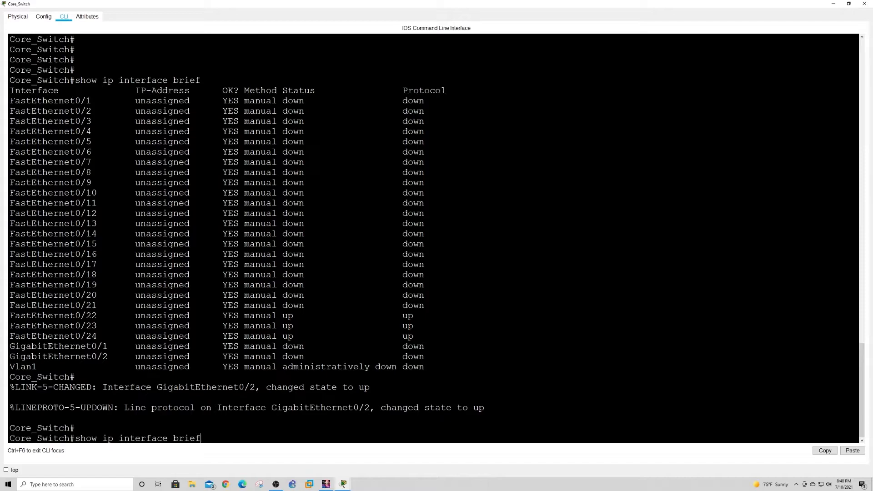
key("Return")
key("Up")
key("Return")
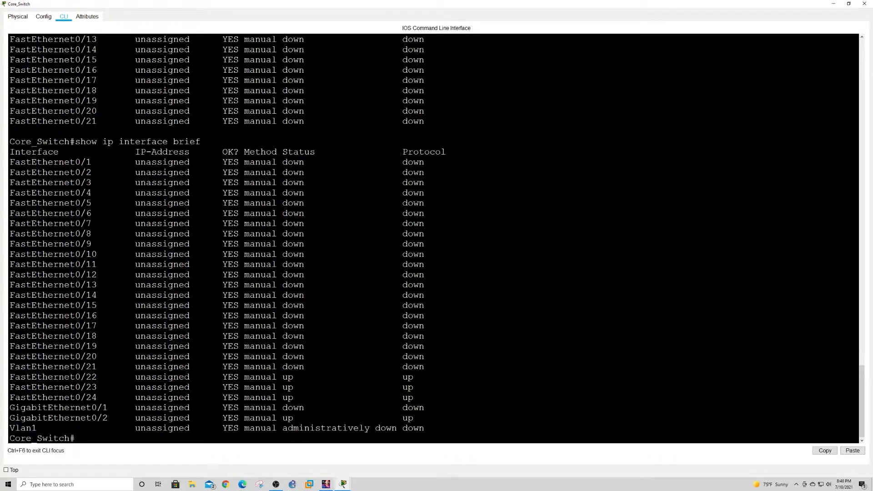
left_click_drag(10, 418, 419, 417)
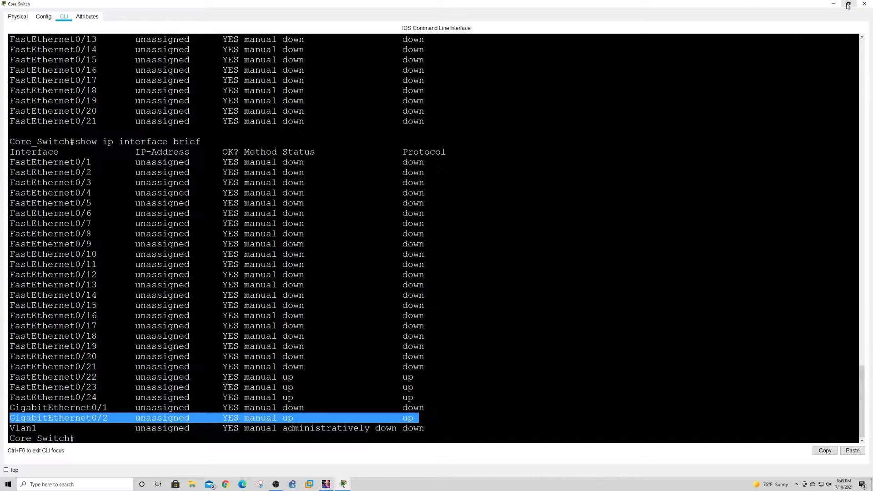
Step: Switch back from Core_Switch to R1's command line and exit interface configuration mode to global configuration
left_click(863, 3)
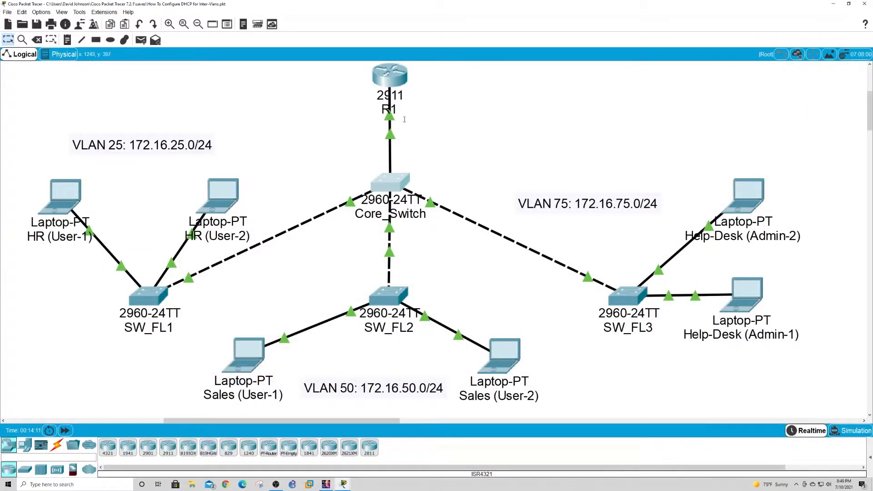
left_click(404, 80)
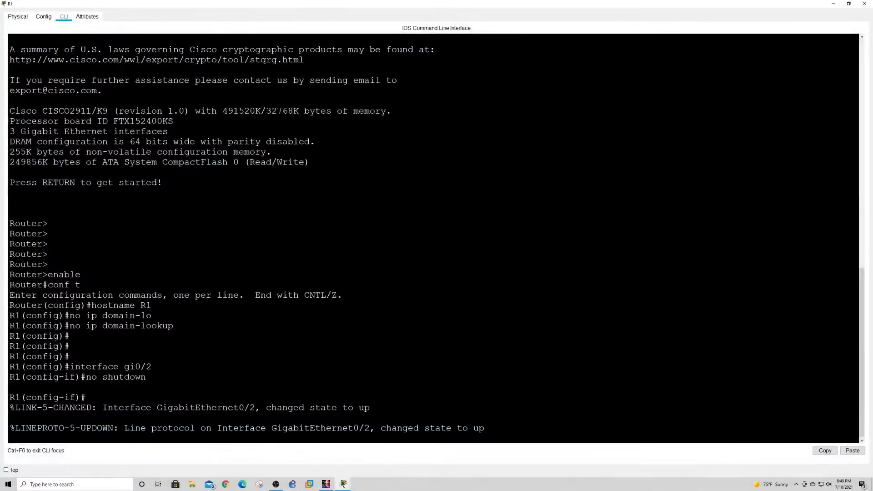
key("Return")
key("Return")
key("Return")
key("Return")
key("Return")
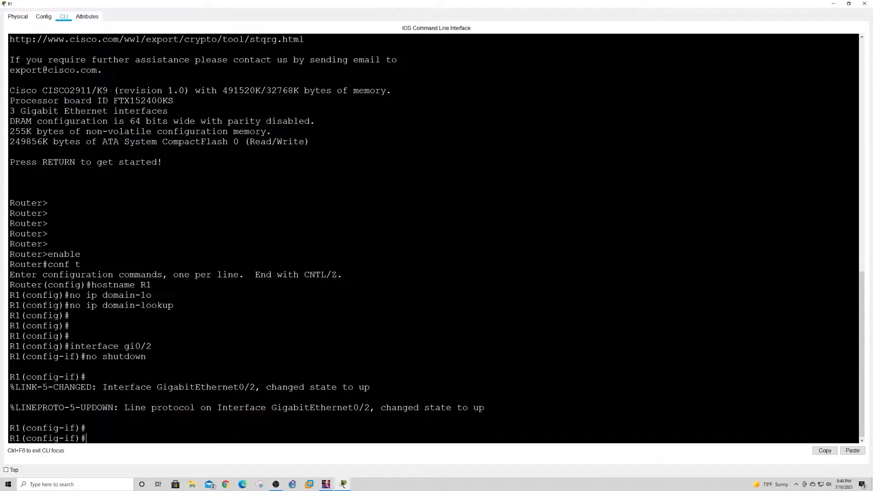
type("exit")
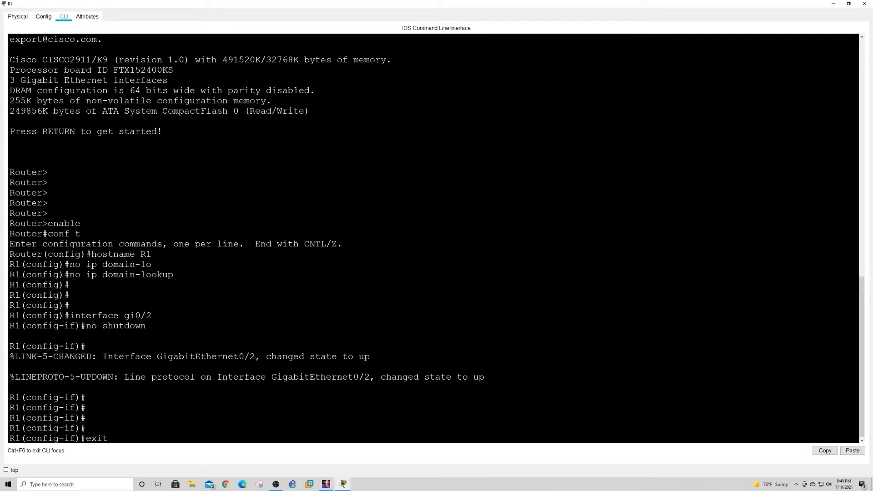
key("Return")
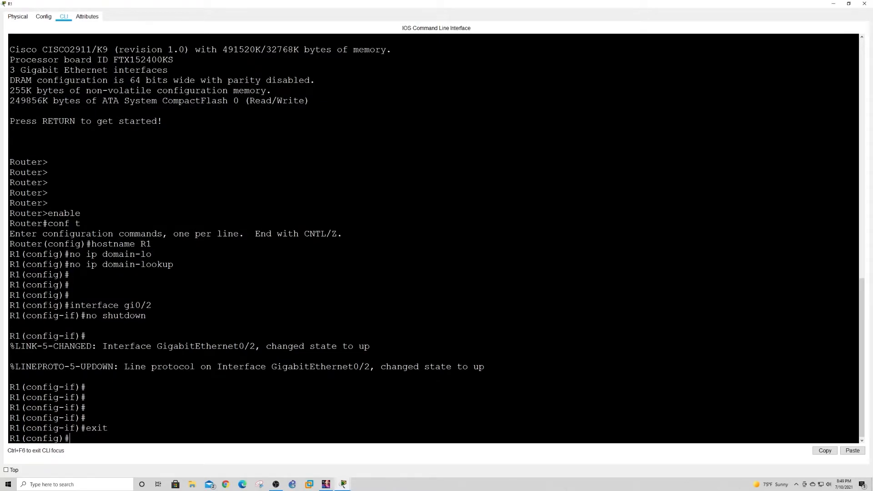
Step: Create subinterface gi0/2.25 on R1 for VLAN 25
type("interface gi0/2.25")
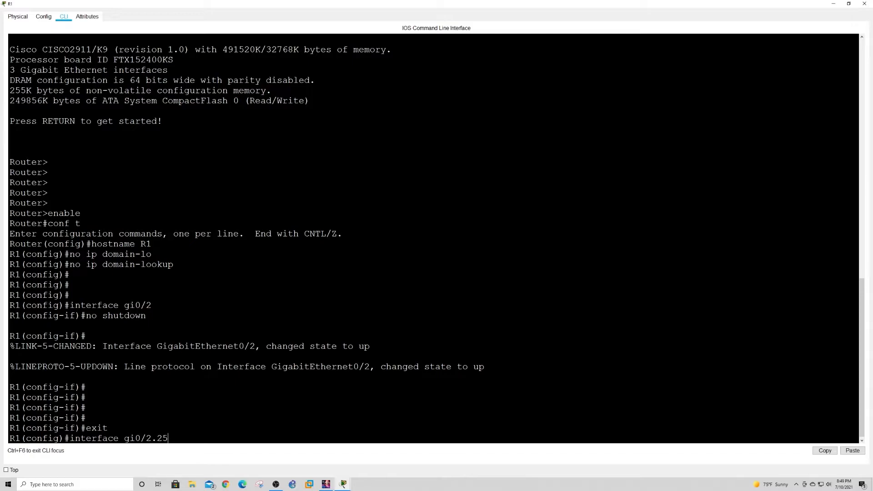
key("BackSpace")
key("BackSpace")
key("BackSpace")
key("BackSpace")
key("BackSpace")
type("25")
key("Return")
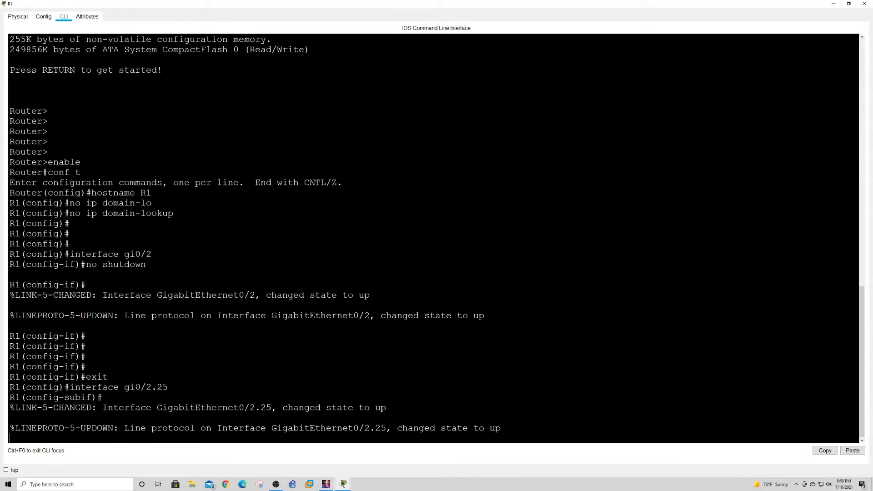
key("Return")
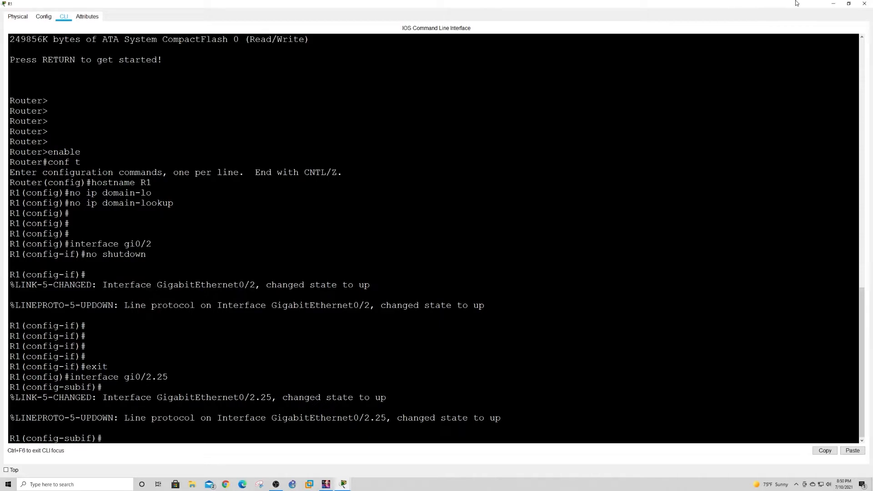
Step: Check the VLAN labels in the topology and set dot1Q encapsulation with VLAN ID 25 on subinterface gi0/2.25
left_click(833, 4)
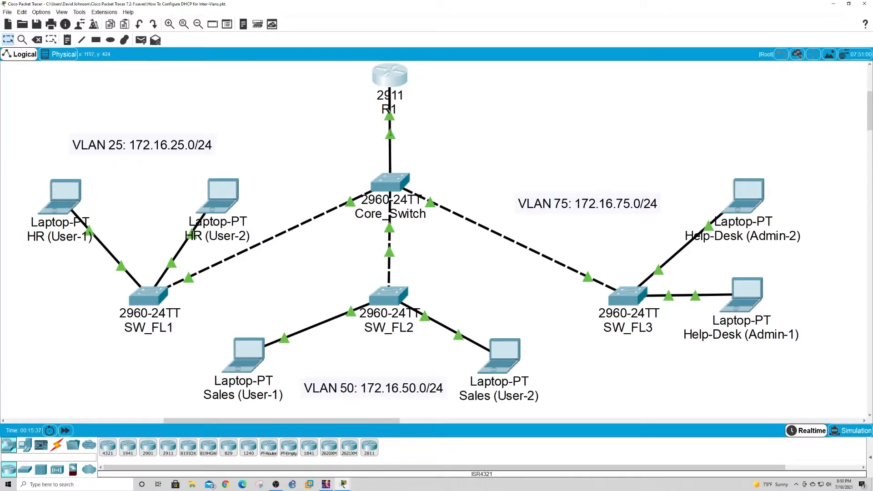
left_click(397, 80)
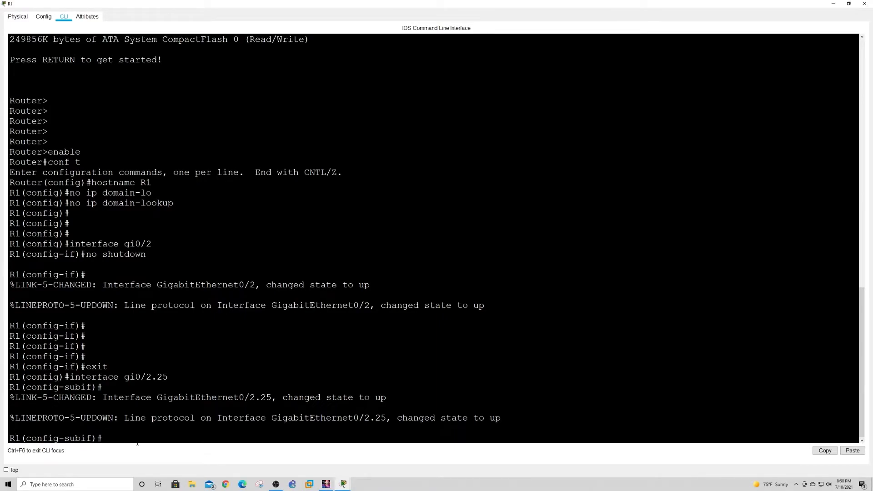
type("encaps")
key("Tab")
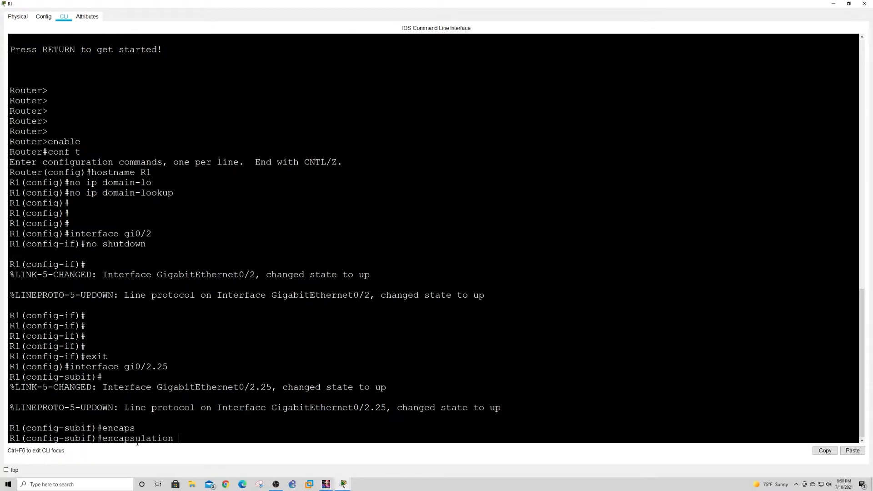
type("dot")
key("Tab")
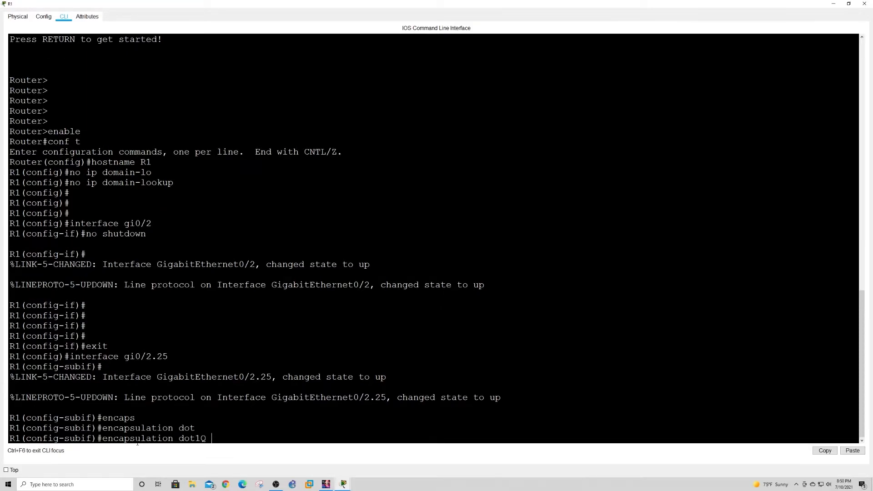
type("25")
key("Return")
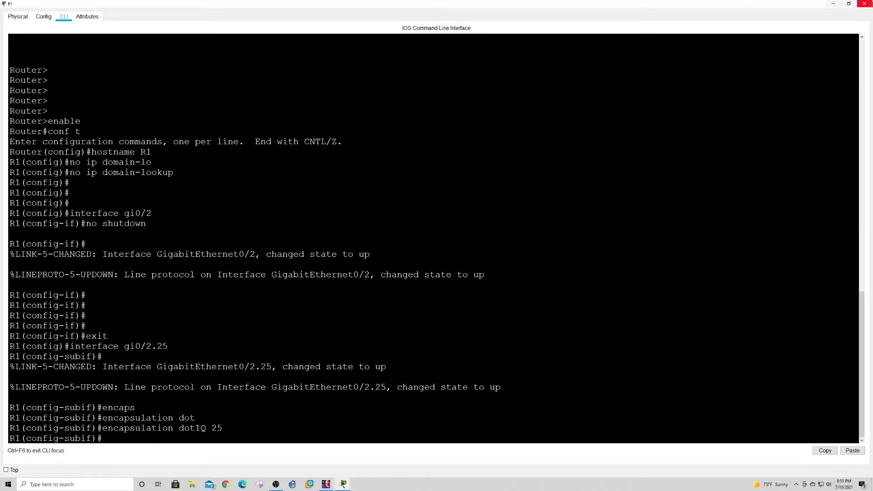
Step: Resize R1's window so its command line sits beside the VLAN 25 part of the topology
left_click(848, 4)
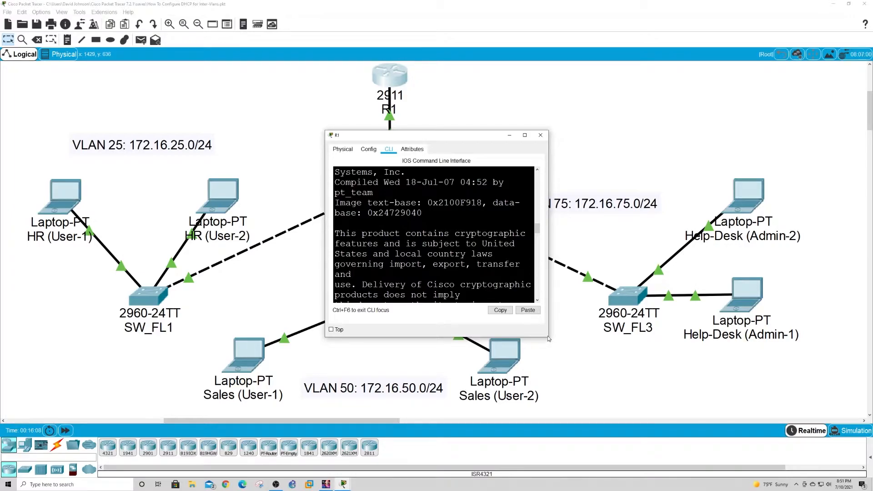
left_click_drag(548, 339, 758, 477)
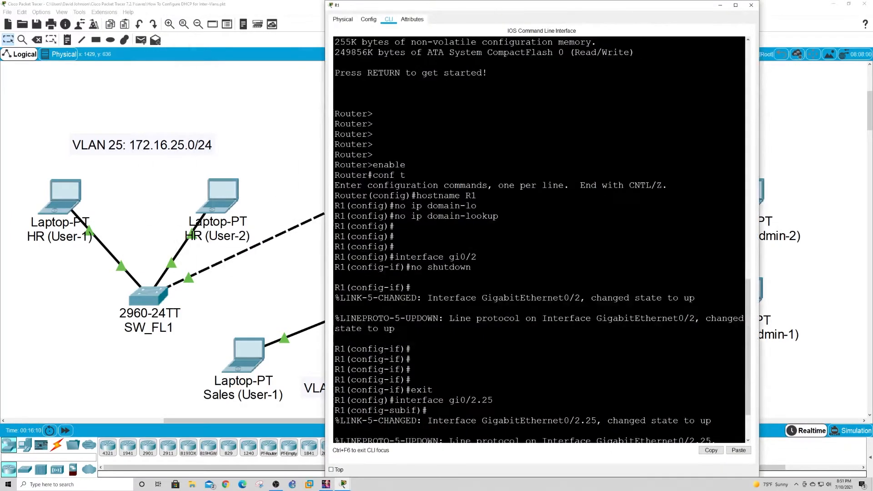
left_click_drag(325, 227, 254, 226)
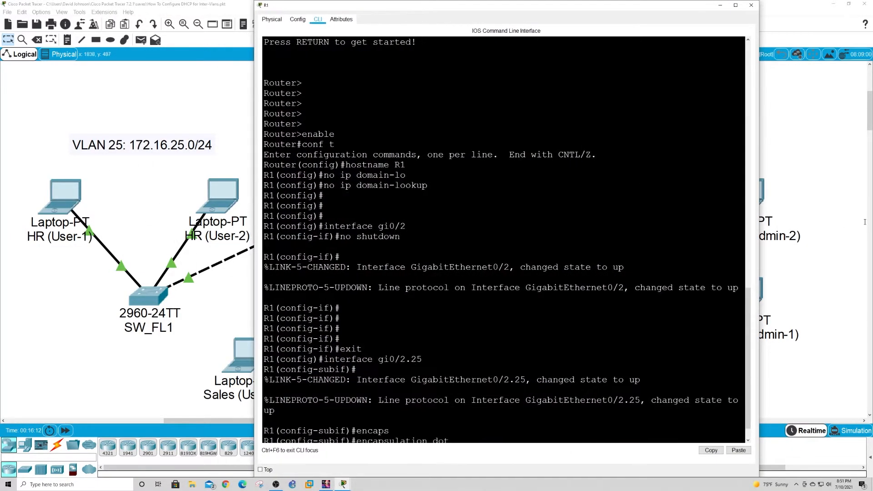
left_click_drag(759, 201, 870, 193)
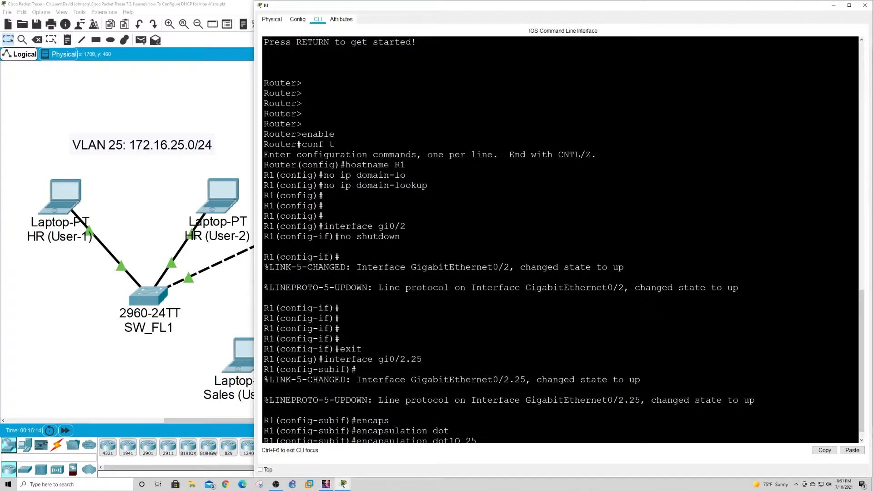
key("Return")
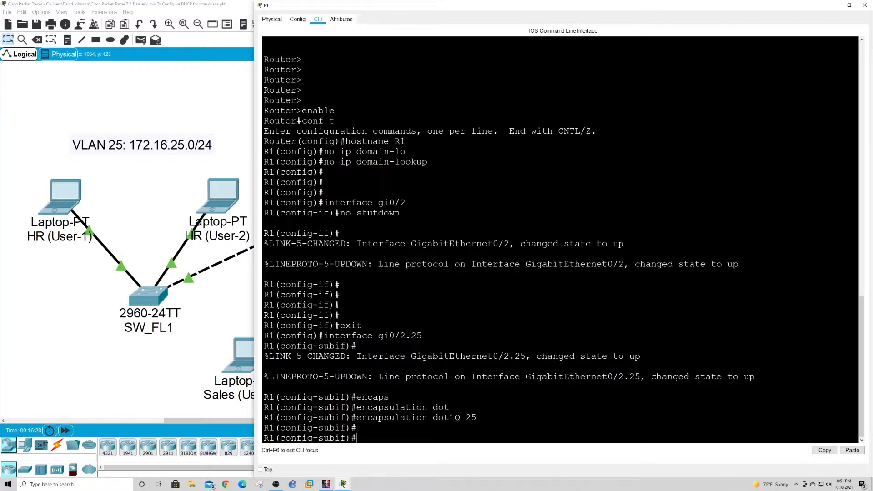
Step: Assign IP address 172.16.25.1 with mask 255.255.255.0 to subinterface gi0/2.25
type("ip address 172.16.25")
type(".1 255.255.255.0")
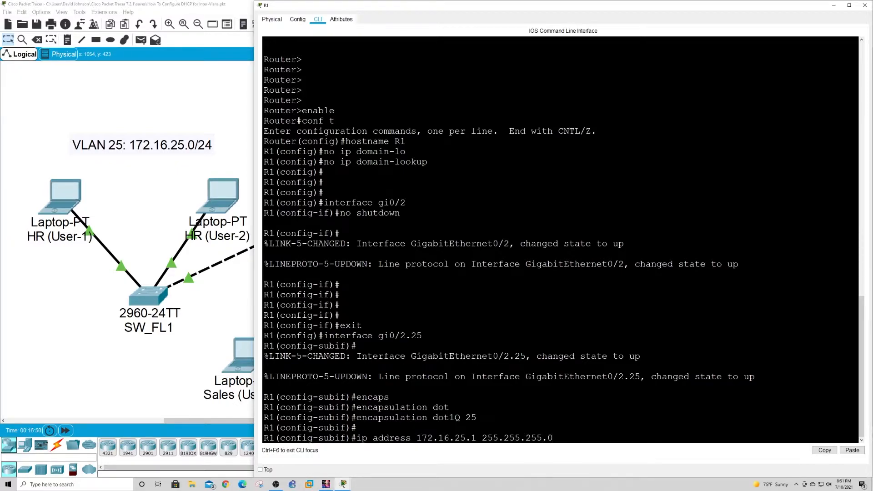
key("Return")
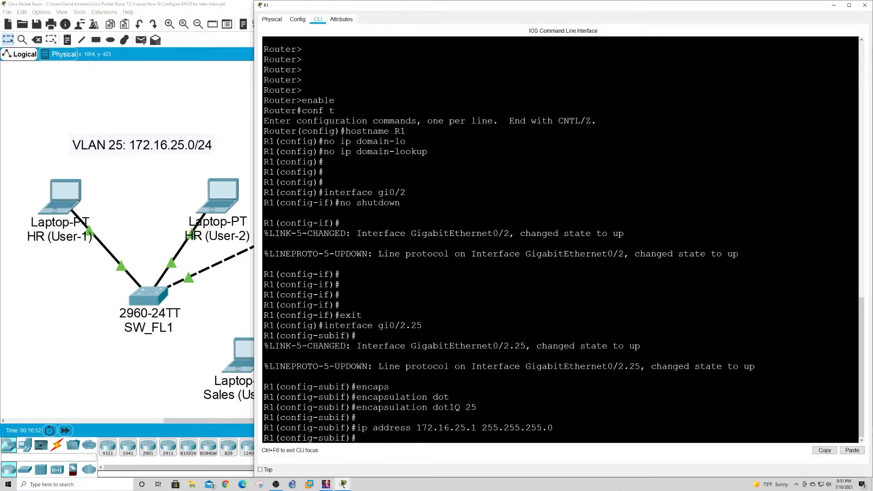
key("Return")
key("Return")
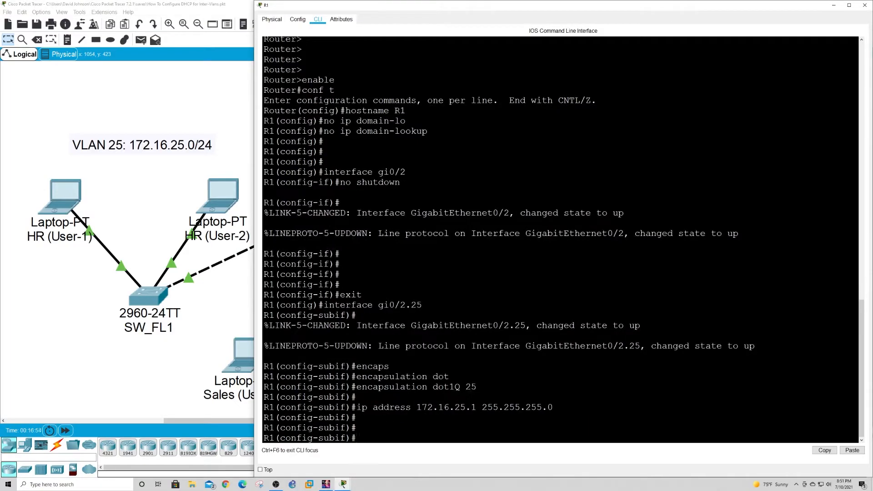
Step: Create subinterface gi0/2.50 on R1 for VLAN 50
key("Up")
key("Up")
key("Up")
key("BackSpace")
key("BackSpace")
type("50")
key("Return")
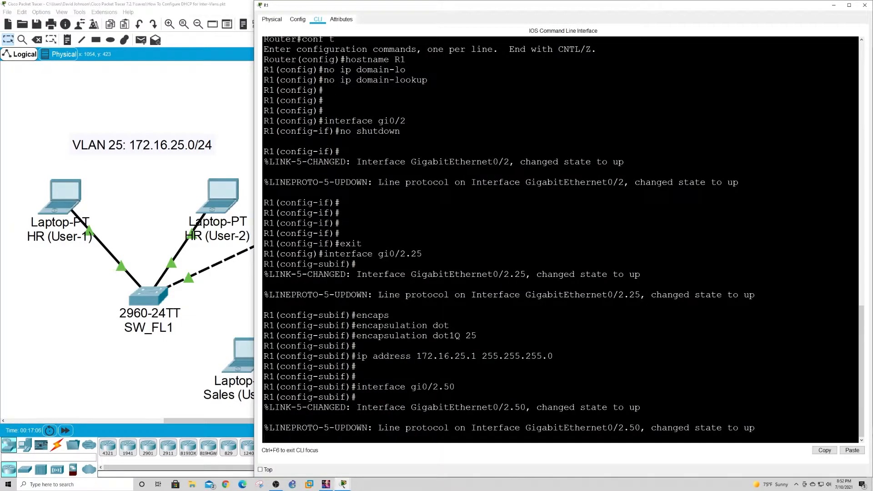
key("Return")
key("Return")
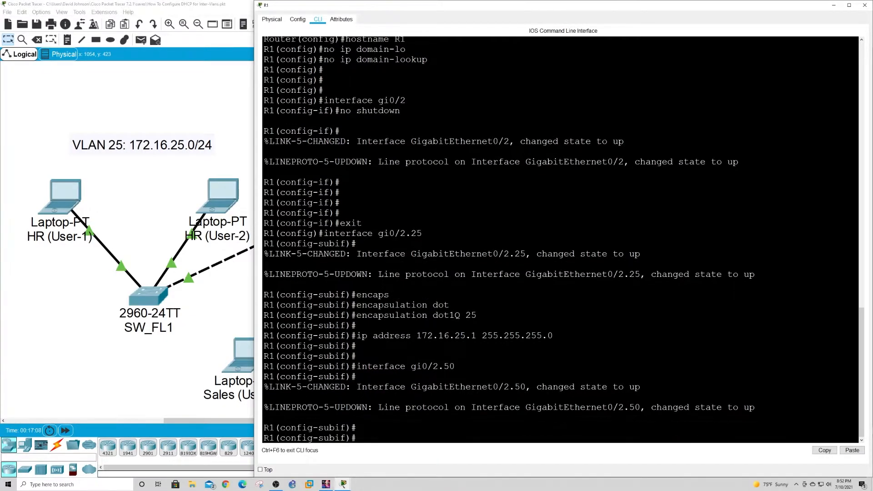
Step: Set dot1Q encapsulation with VLAN ID 50 on subinterface gi0/2.50, consulting the command help for the VLAN ID argument
type("encap")
key("Tab")
type("do")
key("Tab")
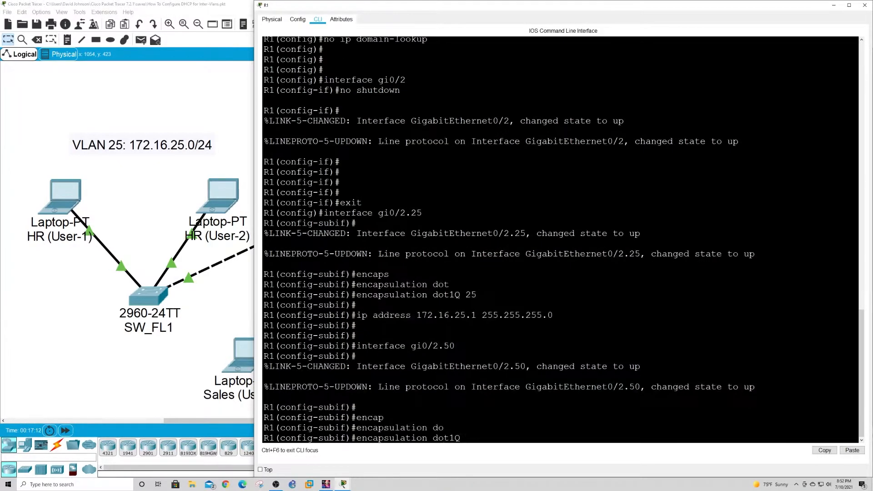
type("50")
key("BackSpace")
key("BackSpace")
type("?")
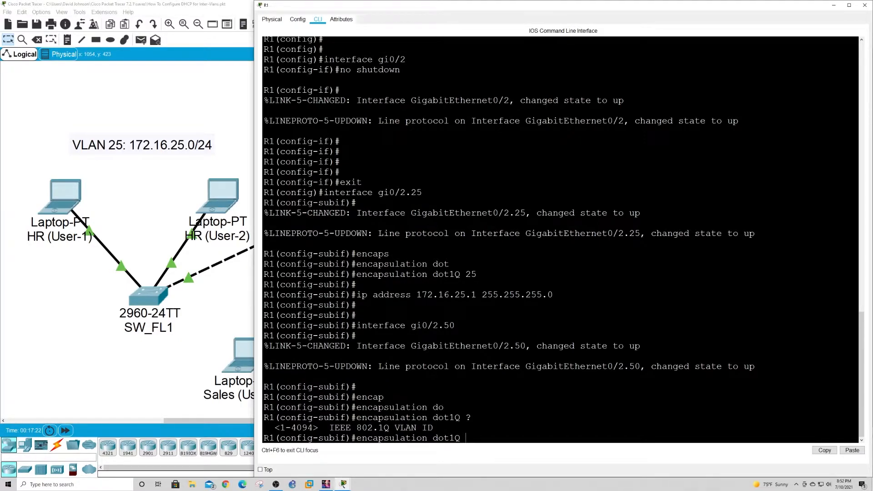
type("50")
key("Return")
Step: Assign IP address 172.16.50.254 with mask 255.255.255.0 to subinterface gi0/2.50
type("ip ad")
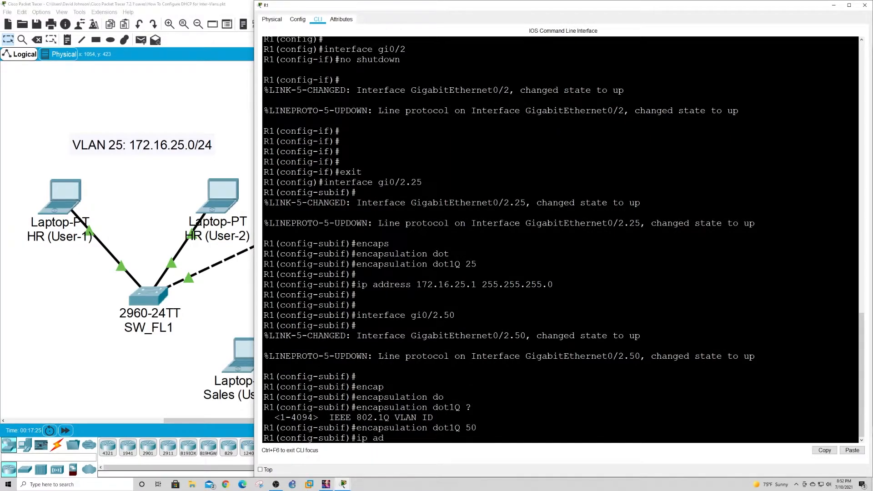
type("dress 172.16.50.254 255.255.255.")
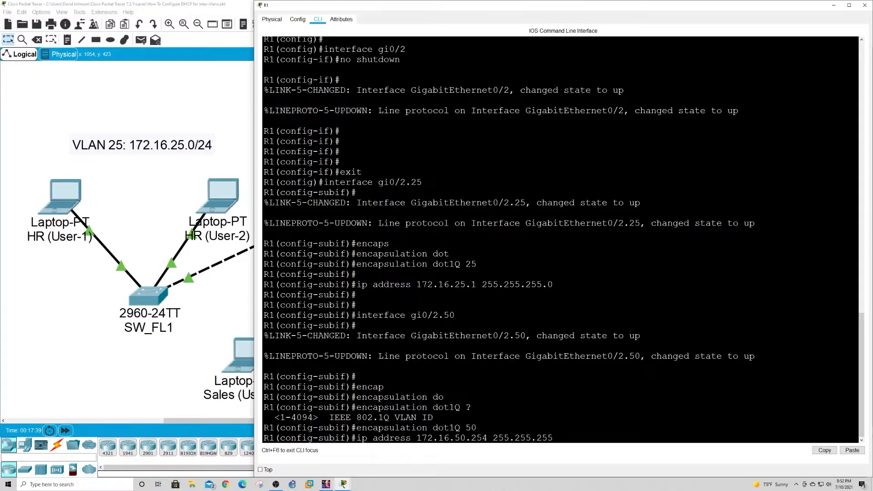
type("0")
key("Return")
key("Return")
Step: Re-enter subinterface gi0/2.25 and remove its IP address 172.16.25.1 255.255.255.0 with the no ip address command
key("Up")
key("Up")
key("Up")
key("Up")
key("Up")
key("Up")
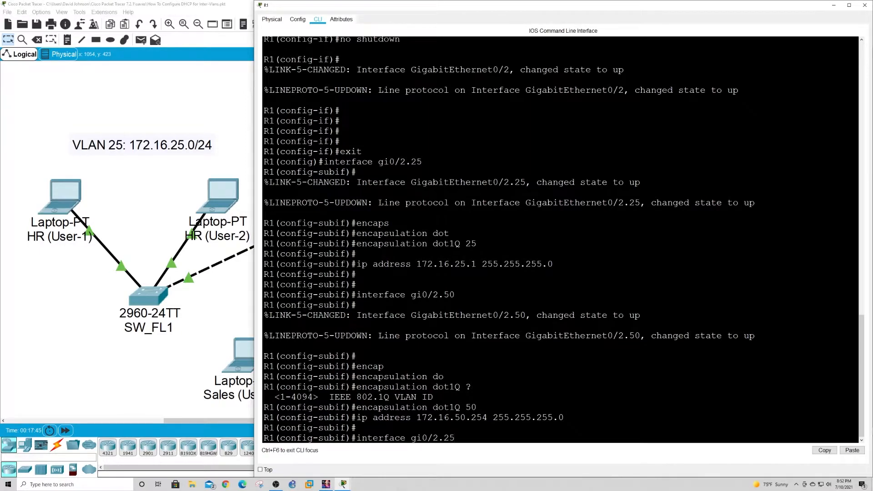
key("Return")
key("Up")
key("Up")
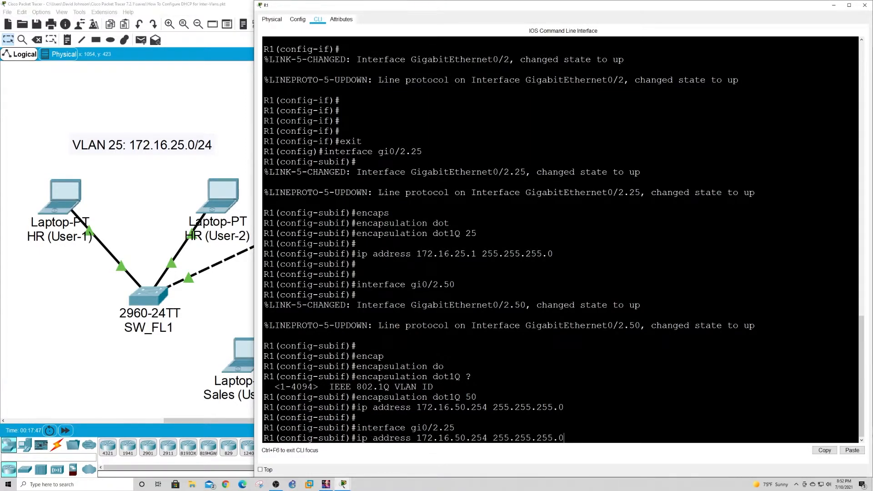
key("Up")
key("Up")
key("Up")
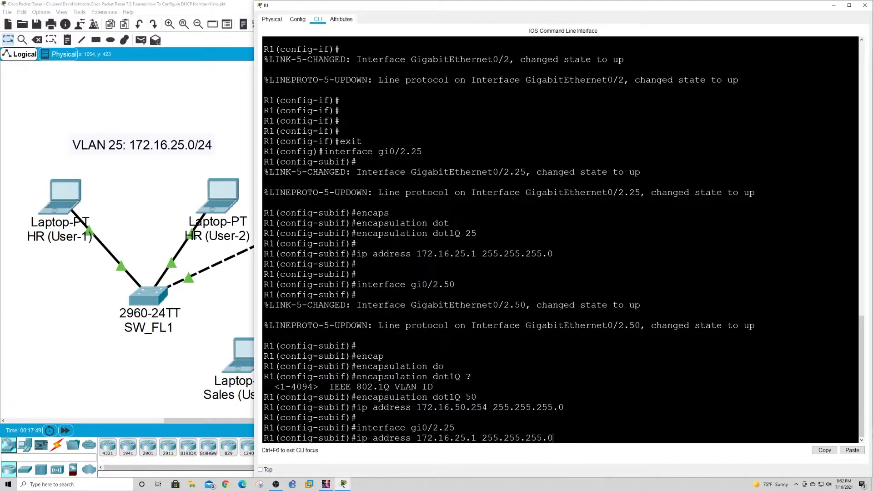
key("ctrl+a")
type("no")
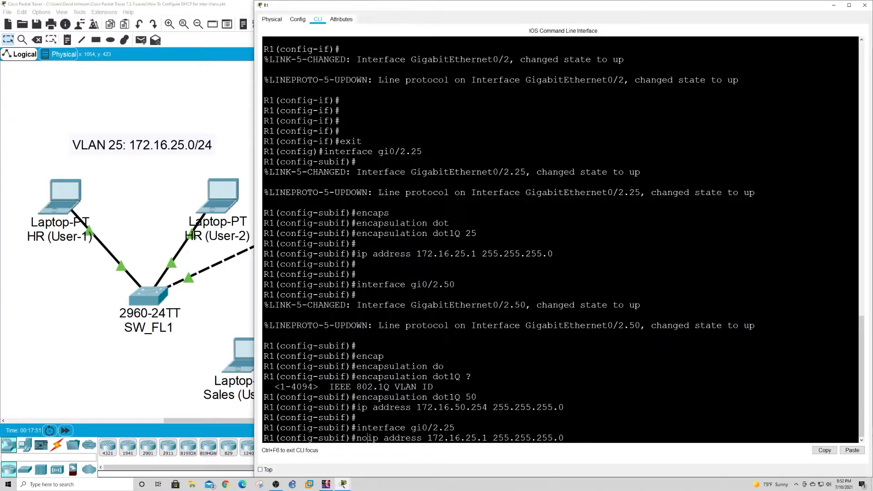
key("Return")
Step: Assign IP address 172.16.25.254 with mask 255.255.255.0 to subinterface gi0/2.25
key("Up")
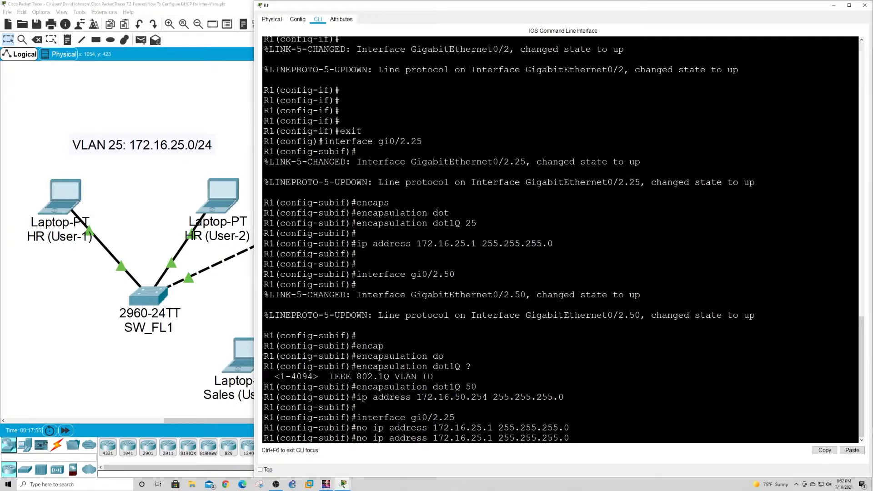
key("BackSpace")
key("BackSpace")
key("BackSpace")
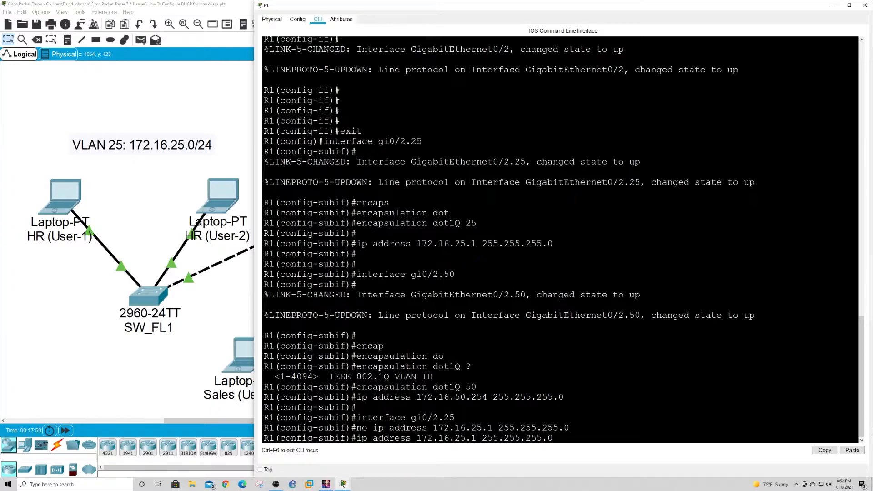
key("BackSpace")
type("254")
key("Return")
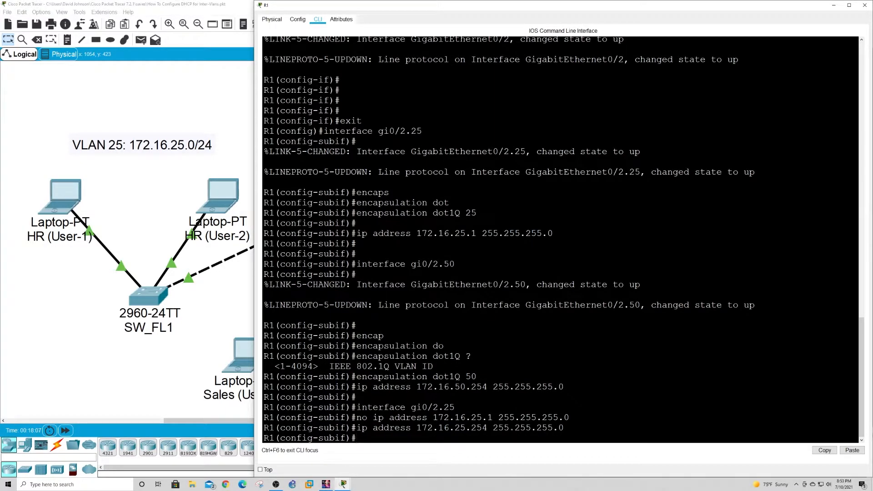
key("Return")
key("Return")
Step: Create subinterface gi0/2.75 on R1 and enter its configuration mode
key("Up")
key("Up")
key("Up")
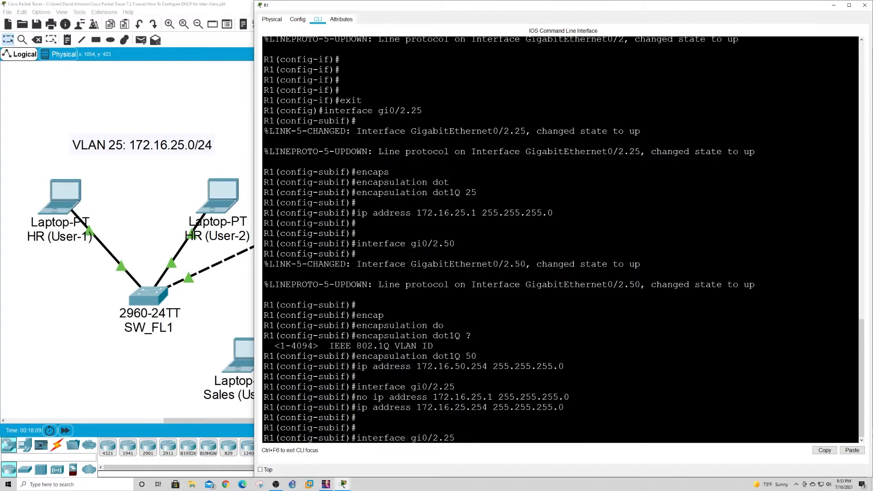
key("BackSpace")
key("BackSpace")
type("75")
key("Return")
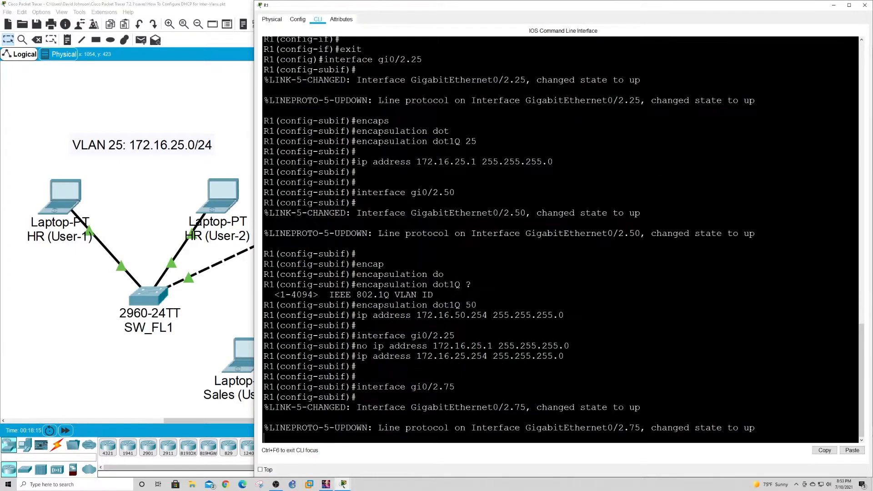
key("Return")
key("Return")
type("ip add")
key("BackSpace")
key("BackSpace")
key("BackSpace")
key("BackSpace")
key("BackSpace")
key("BackSpace")
key("Up")
key("Up")
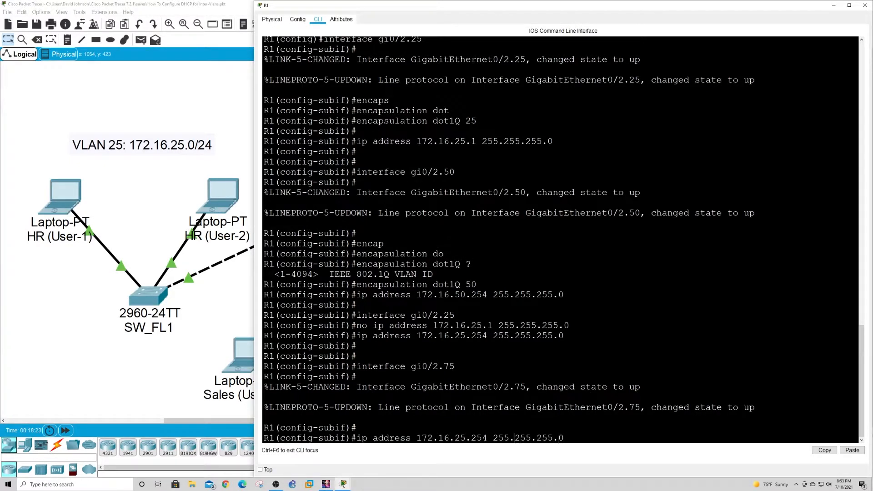
key("BackSpace")
type("7")
Step: Set dot1Q encapsulation with VLAN ID 75 on subinterface gi0/2.75
key("Up")
key("Up")
key("Up")
key("Up")
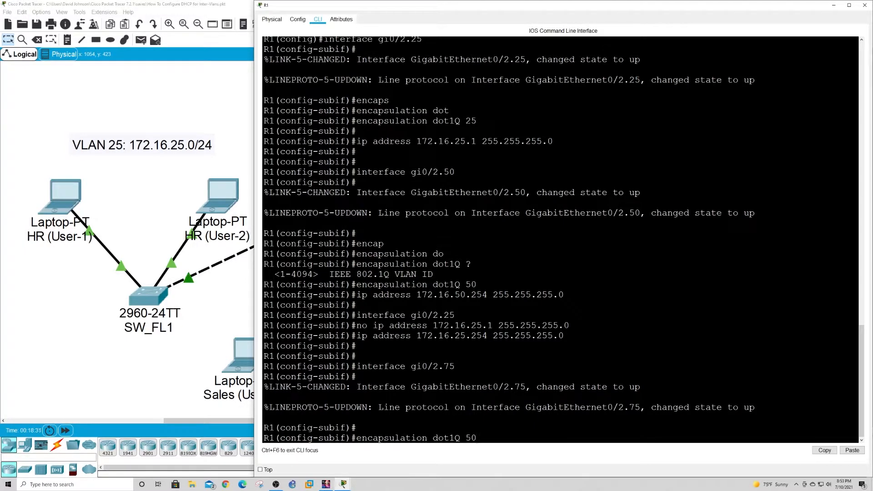
key("BackSpace")
key("BackSpace")
type("75")
key("Return")
Step: Assign IP address 172.16.75.254 with mask 255.255.255.0 to subinterface gi0/2.75
key("Up")
key("Up")
key("Up")
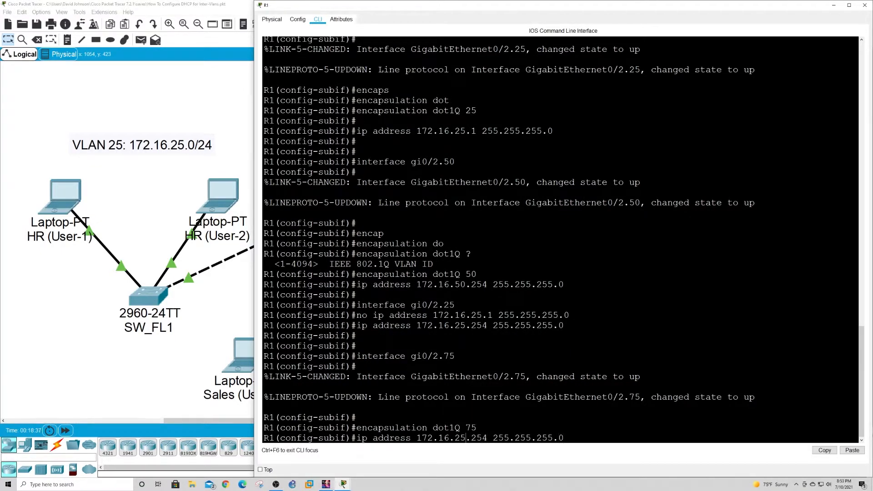
key("Left")
key("Left")
key("Left")
key("Left")
key("Left")
key("Left")
key("Left")
key("Left")
key("Left")
key("Left")
key("Left")
key("Left")
key("Left")
key("Left")
key("Left")
key("Left")
key("Left")
key("Left")
key("Left")
key("BackSpace")
type("7")
key("Return")
Step: Return R1 to privileged EXEC mode and save the running configuration with the wr command
key("ctrl+z")
key("Return")
key("Return")
key("Return")
key("Return")
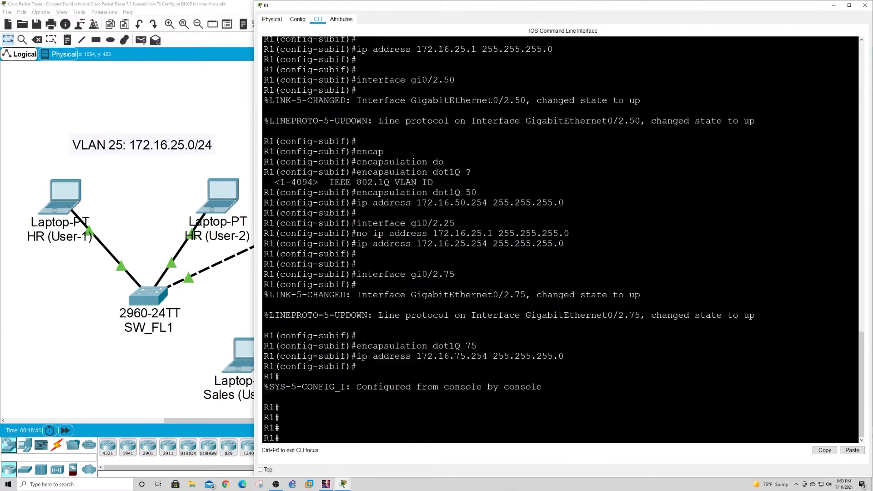
type("wr")
key("Return")
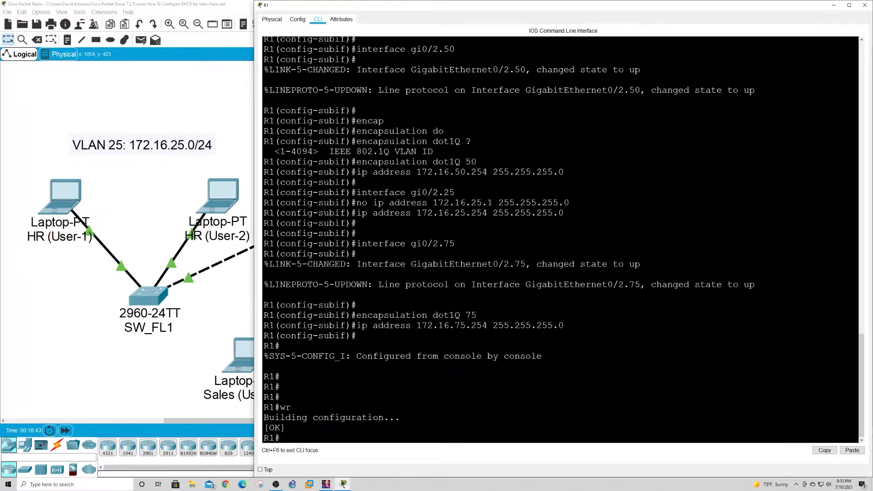
Step: Display R1's IP routing table and examine the directly connected networks of the gi0/2 subinterfaces for VLANs 25, 50 and 75
key("Return")
key("Return")
key("Return")
key("Return")
key("Return")
type("show ip route")
key("Return")
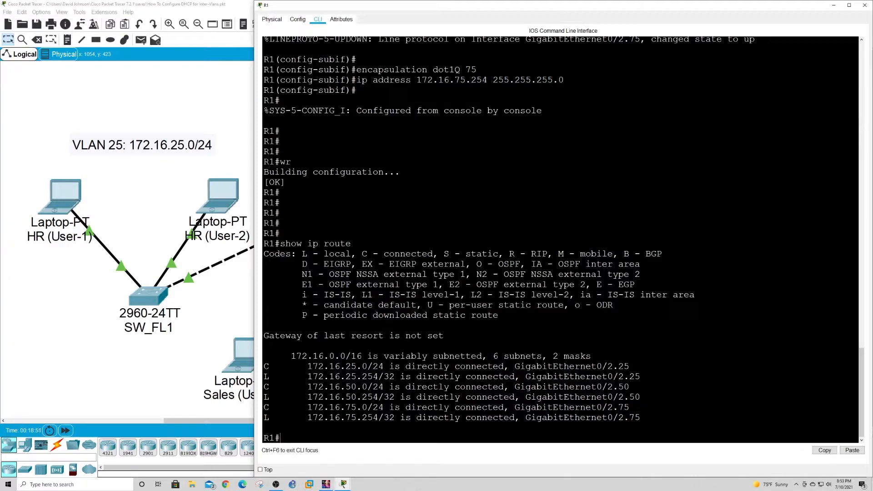
left_click_drag(308, 366, 384, 366)
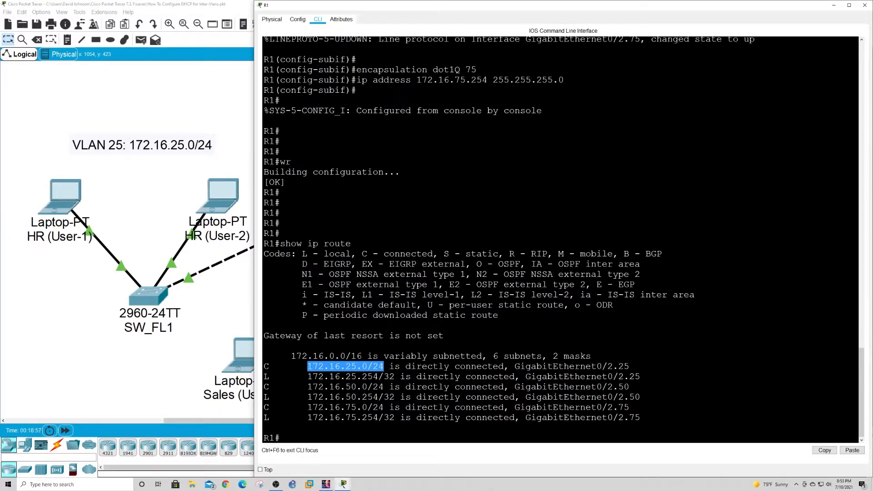
left_click_drag(308, 377, 384, 387)
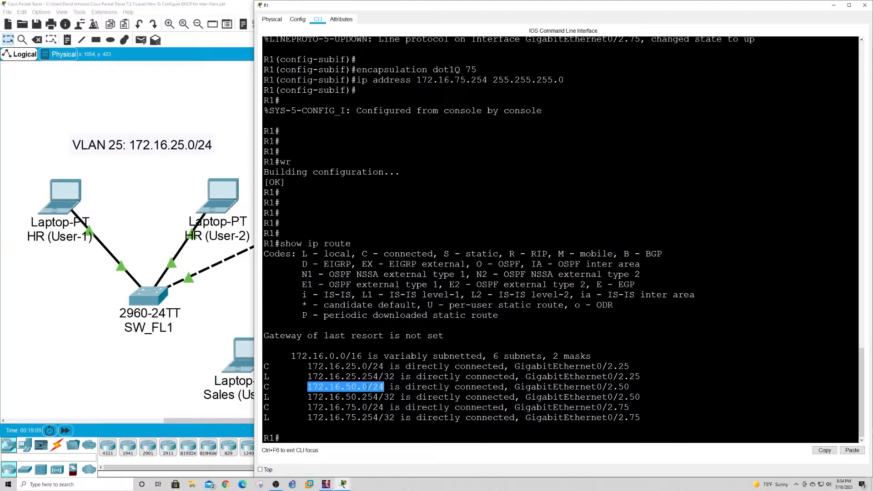
left_click_drag(308, 407, 386, 406)
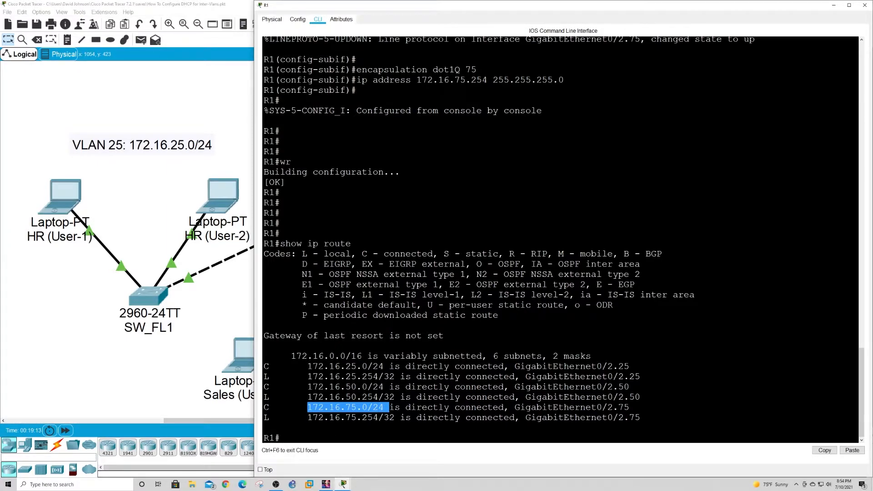
left_click(386, 408)
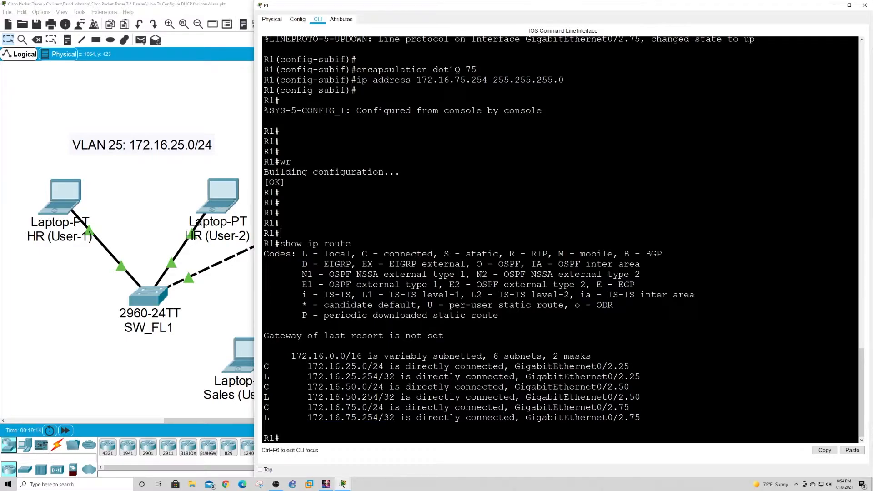
Step: Check the network topology, return to R1's command line, enter global configuration mode and create a DHCP pool named HR
left_click(249, 272)
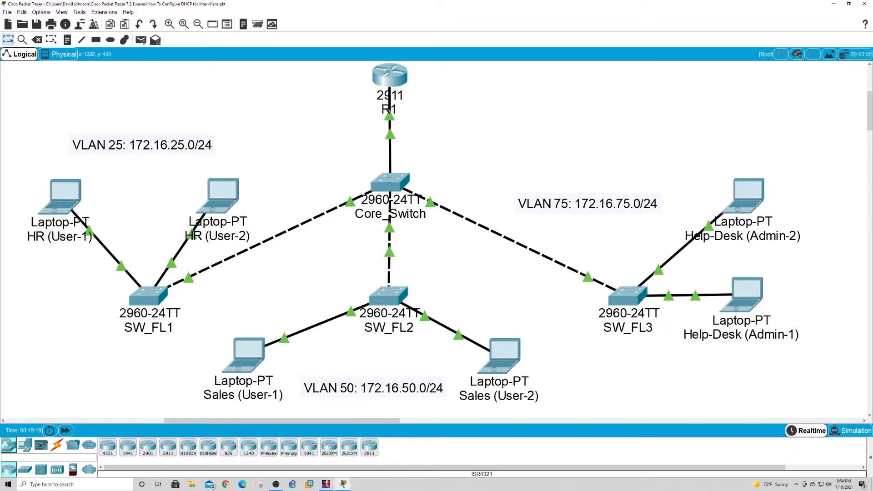
left_click(390, 74)
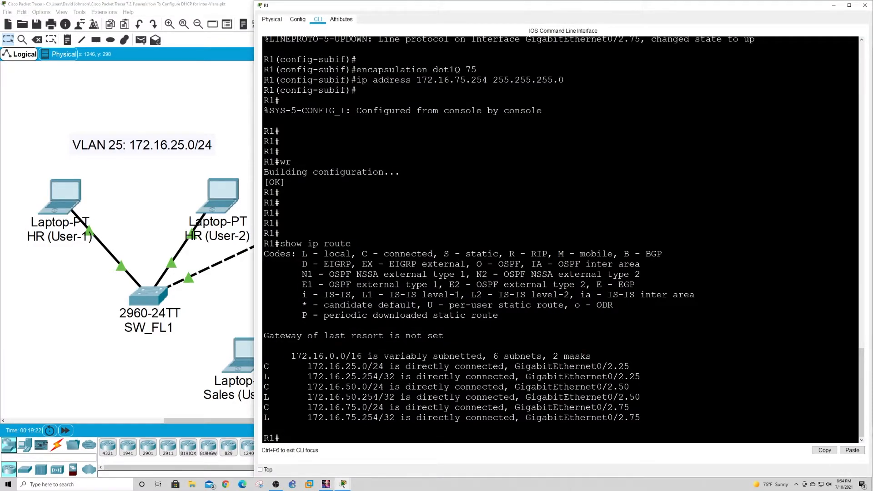
type("conf t")
key("Return")
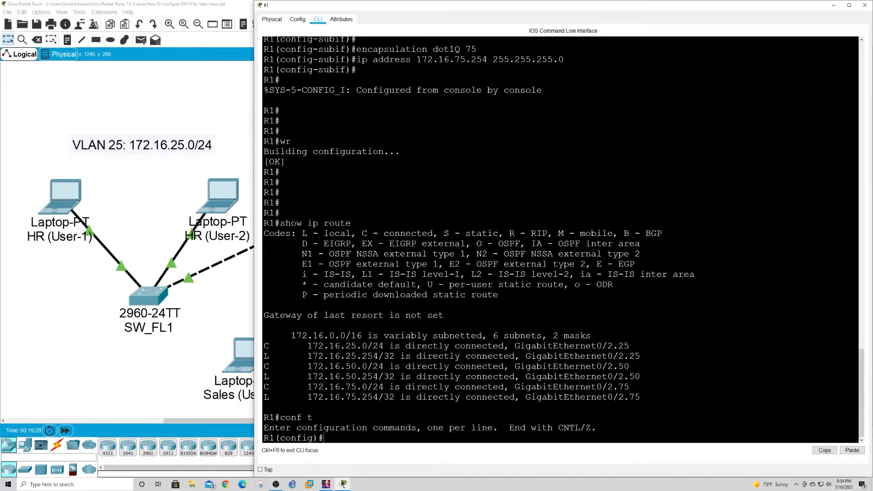
key("Return")
key("Return")
key("Return")
key("Return")
key("Return")
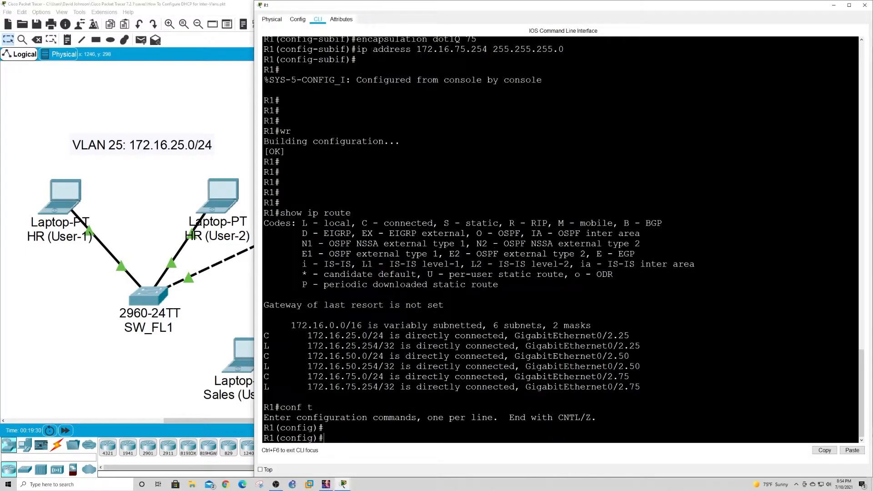
type("ip ")
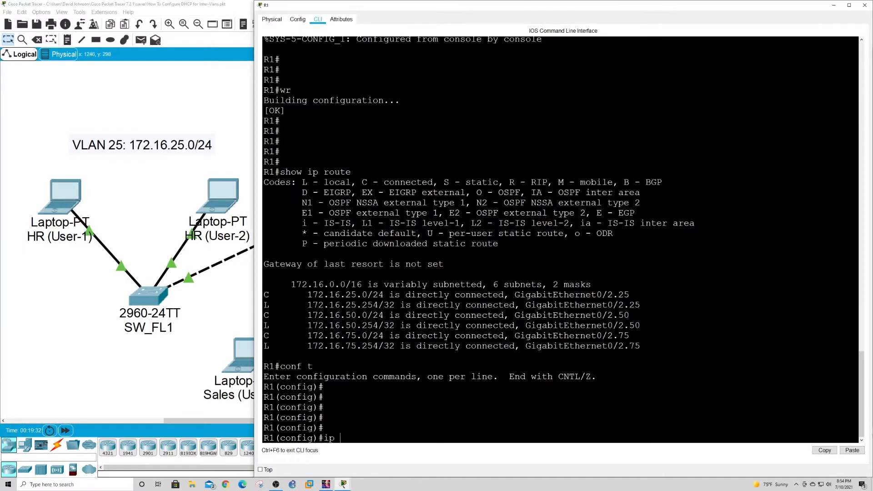
type("dhcp pool HR")
key("Return")
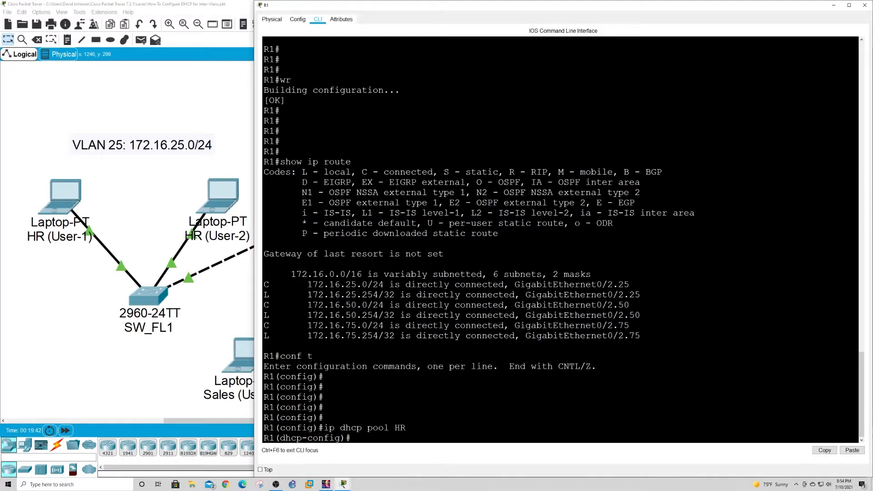
Step: Set the HR pool's network to 172.16.25.0 with mask 255.255.255.0, consulting the command help for the mask argument
type("DE")
key("BackSpace")
key("BackSpace")
type("network 172.16.25.0 ?")
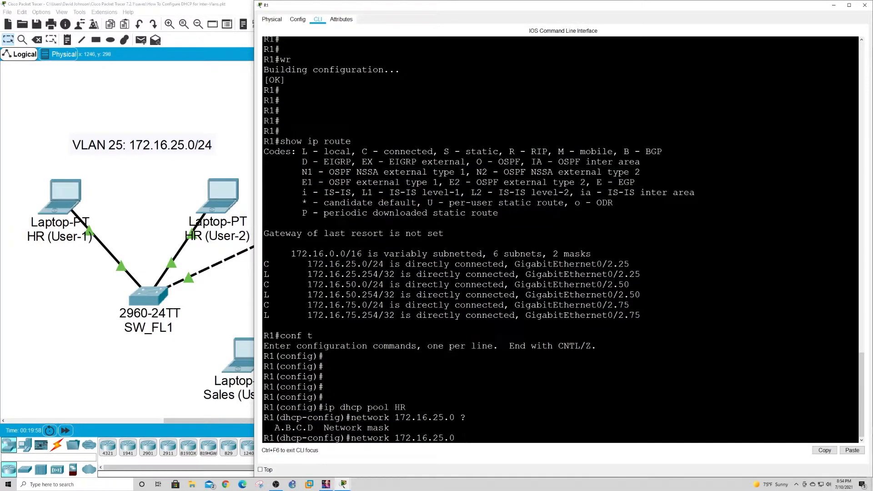
type("255.255.255.0")
key("Return")
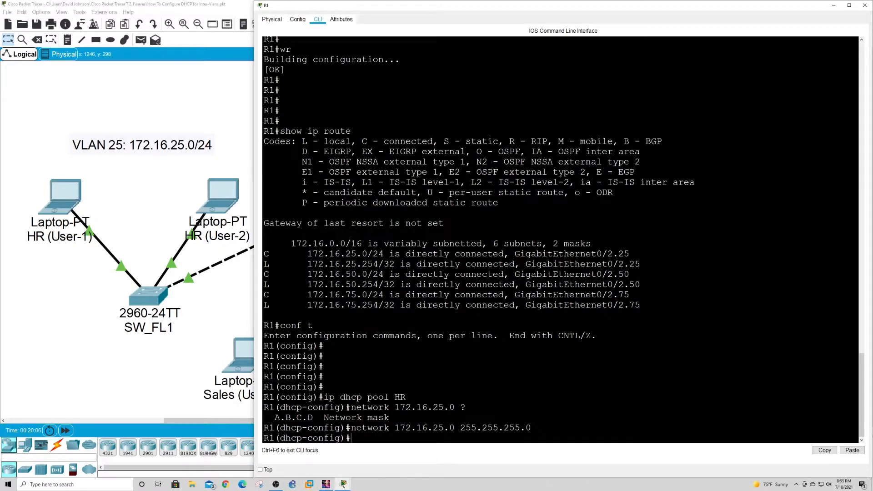
Step: Set the HR pool's default router to 172.16.25.254, checking the address assigned to gi0/2.25 in the earlier terminal output
type("defau")
key("Tab")
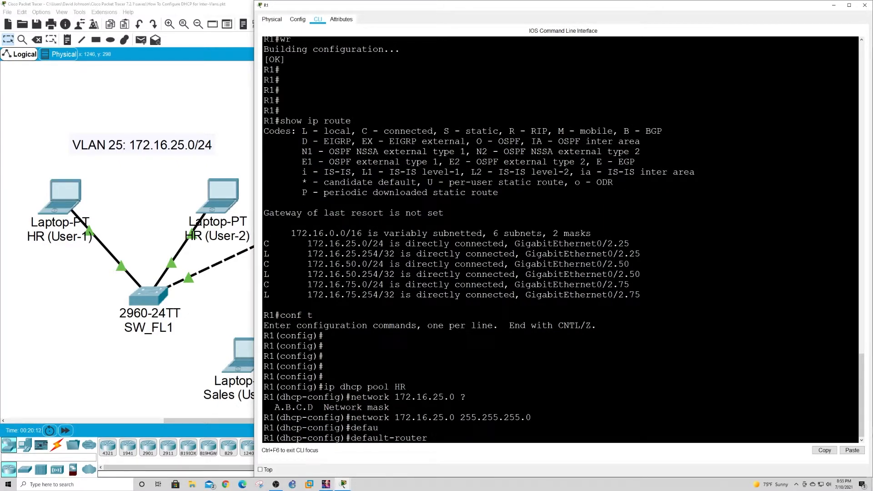
type("172.16.25")
scroll(564, 240, "up", 10)
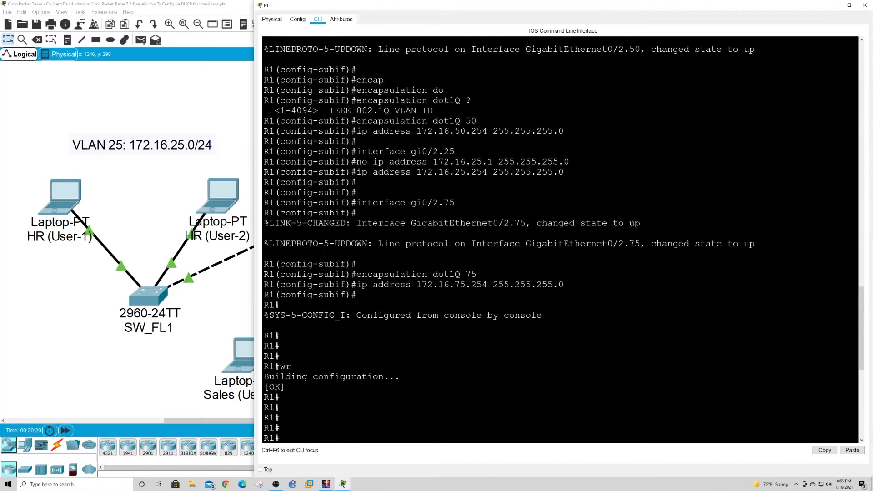
scroll(560, 240, "up", 5)
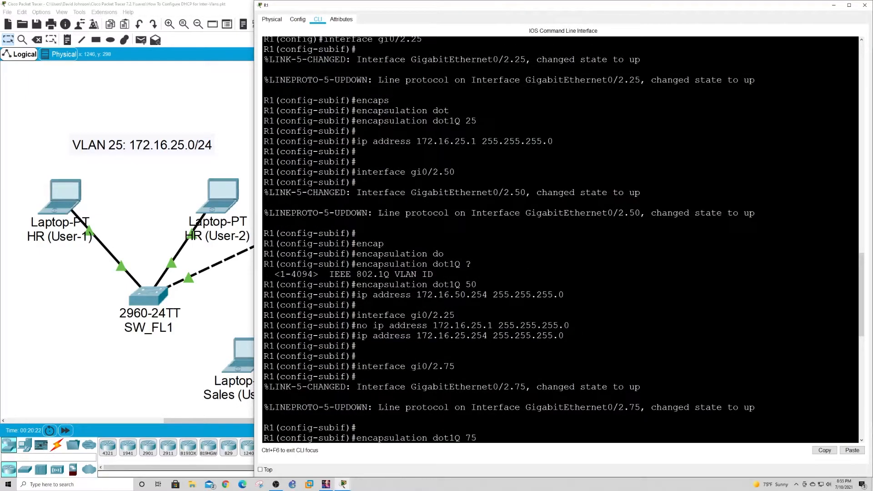
scroll(560, 239, "down", 1)
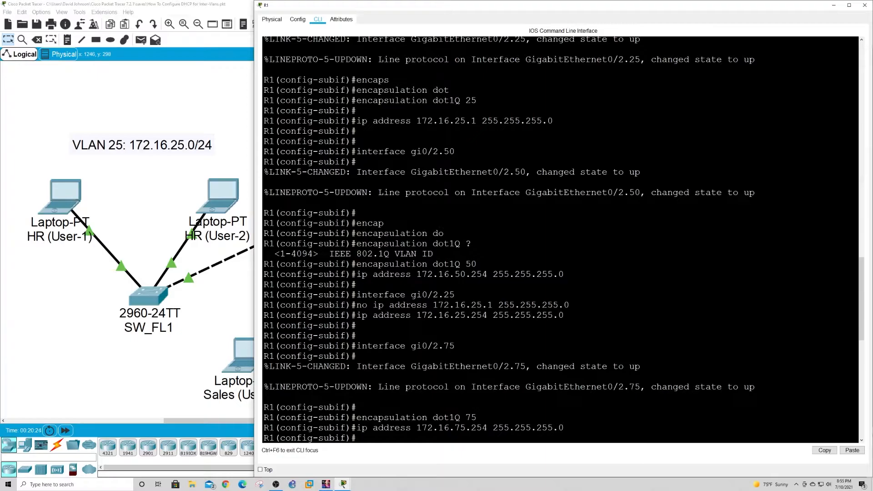
left_click_drag(416, 315, 487, 314)
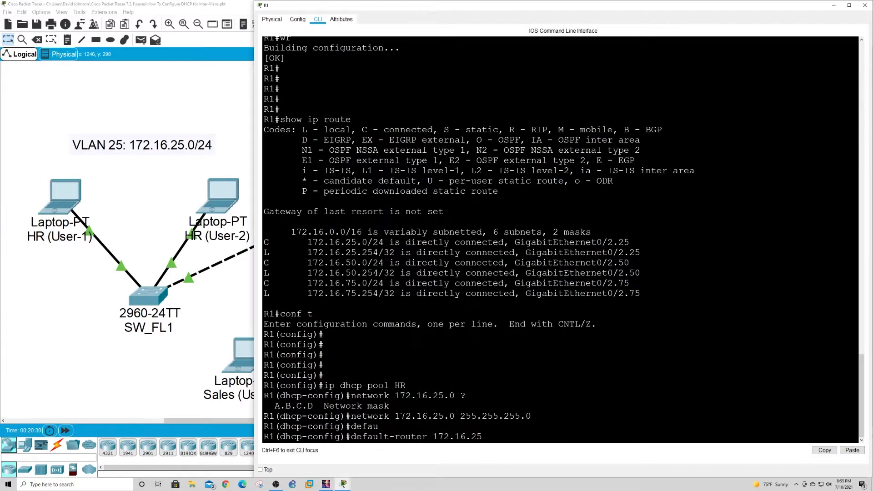
type("254")
key("Return")
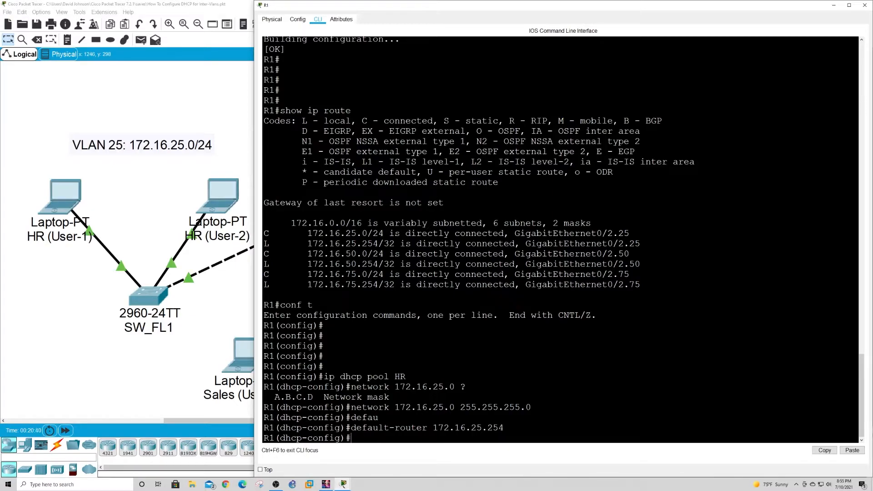
key("Return")
key("Return")
key("Return")
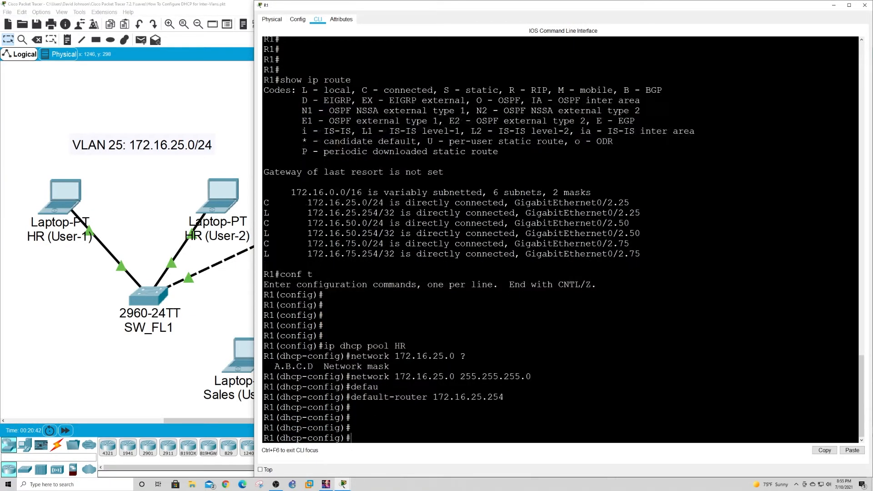
Step: Leave the HR pool configuration and create a second DHCP pool named Sales
type("exit")
key("Return")
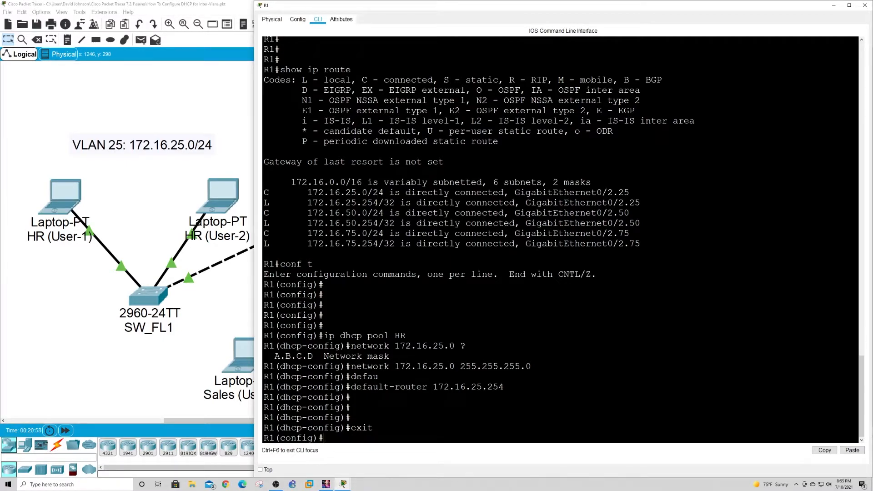
type("ip dhcp pool Sales")
key("Return")
Step: Set the Sales pool's network to 172.16.50.0 with mask 255.255.255.0
type("network")
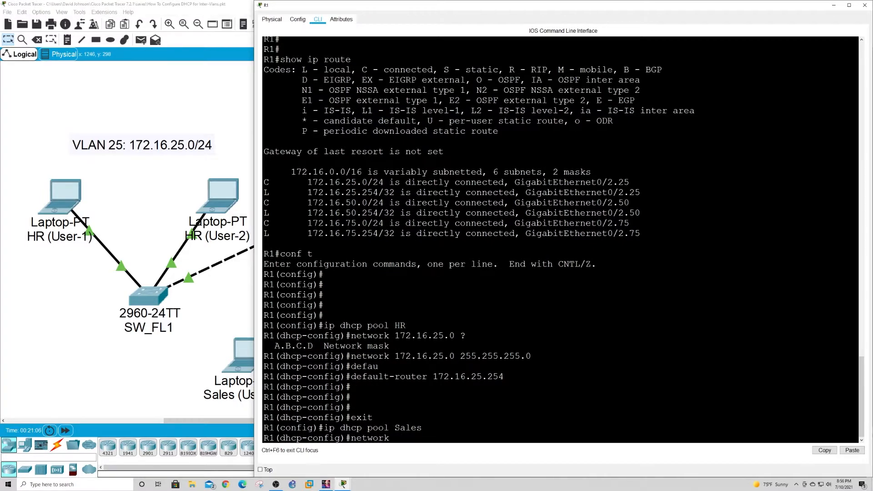
type(" 172,16.50.0 255.255.255.0")
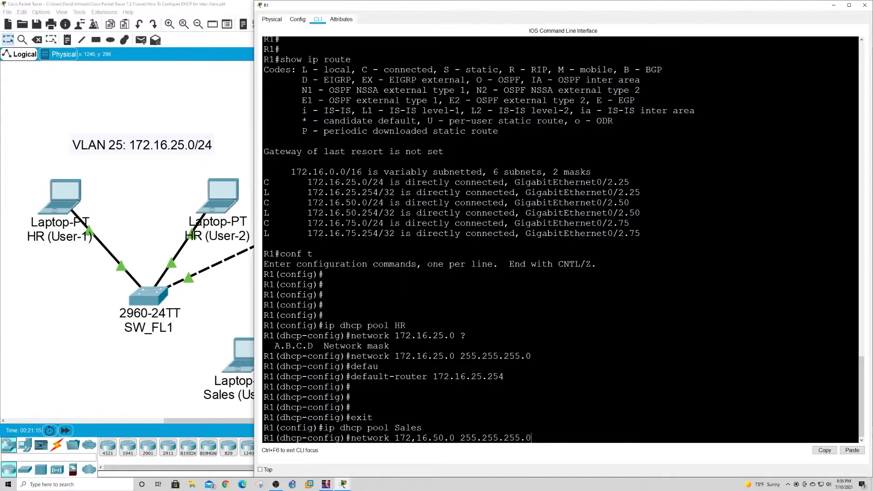
key("Return")
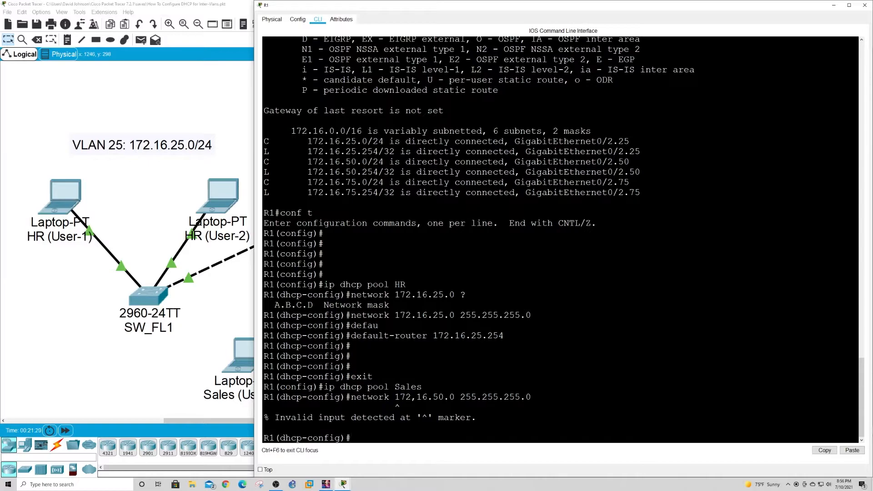
key("Up")
key("Left")
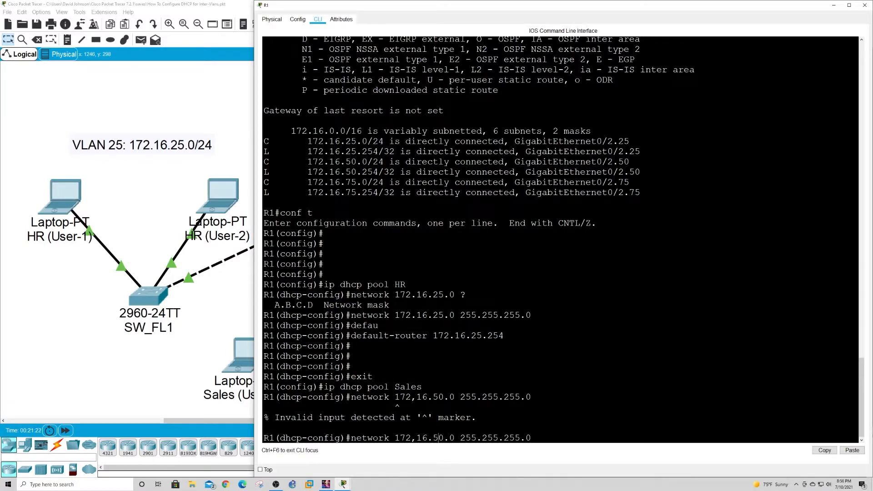
key("Return")
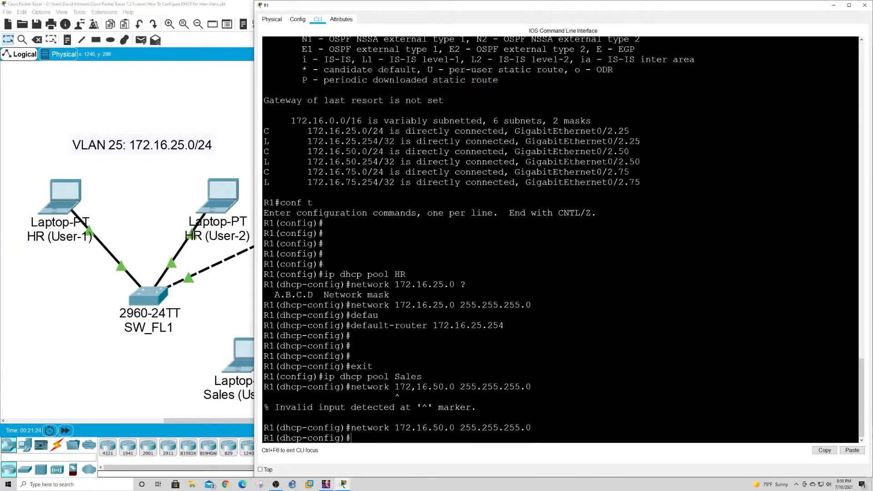
Step: Set the Sales pool's default router to 172.16.25.254
type("default-ro")
key("Tab")
type("172")
type("16")
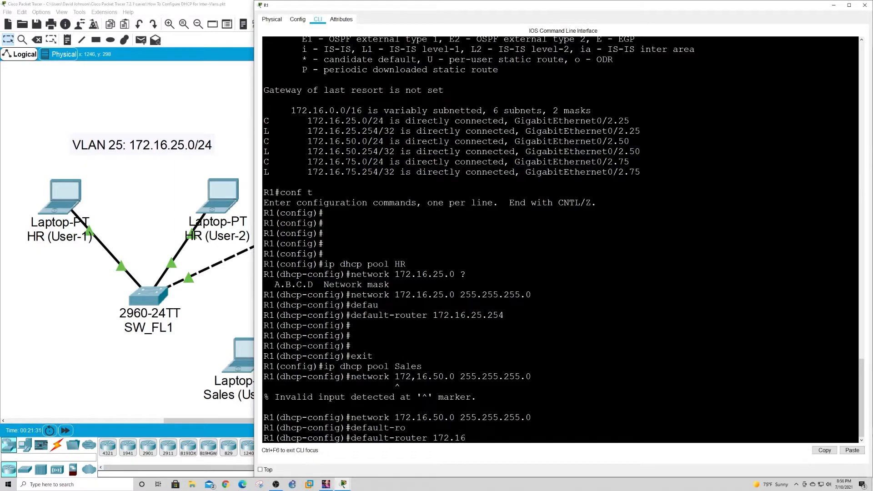
type(".25.254")
key("Return")
key("Return")
key("Return")
key("Return")
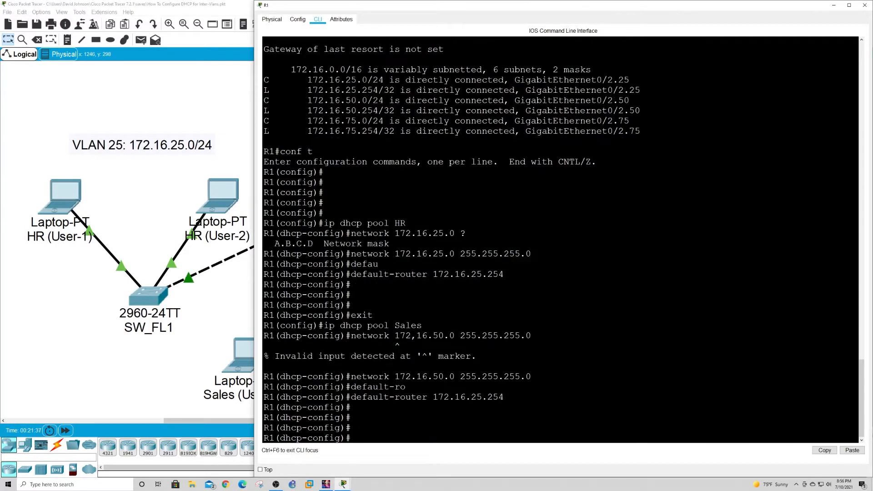
Step: Leave the Sales pool configuration and create a third DHCP pool named Help-Desk
type("exit")
key("Return")
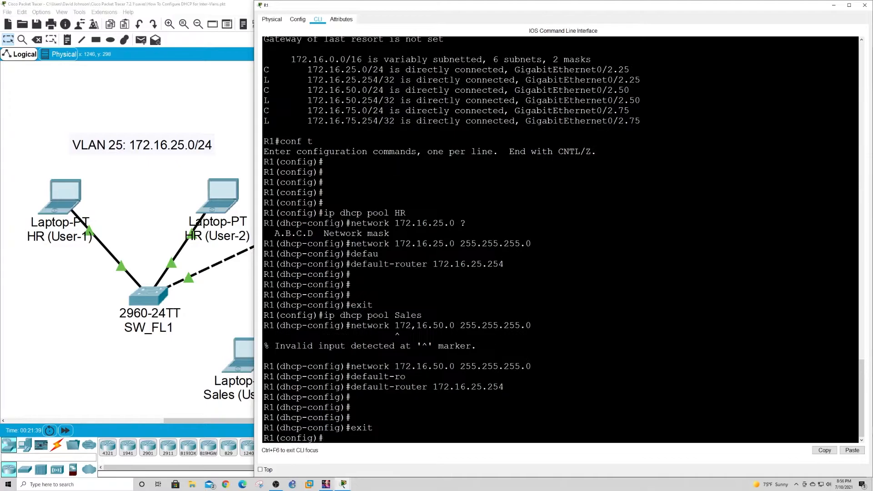
type("ip dhcp pool Help-Desd")
key("BackSpace")
type("k")
key("Return")
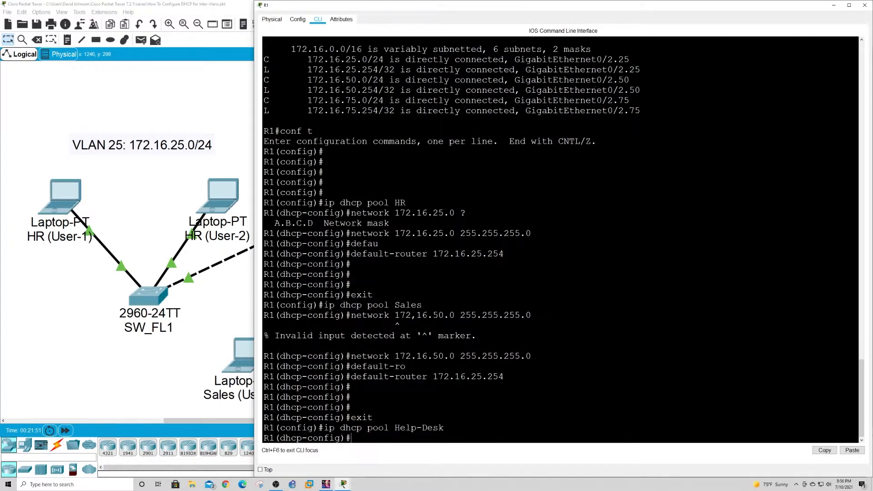
Step: Set the Help-Desk pool's network to 172.16.75.0 with mask 255.255.255.0
type("network 172,")
key("BackSpace")
type(".16.75.0 255.255.255.0")
key("Return")
Step: Set the Help-Desk pool's default router to 172.16.75.254
type("default-r")
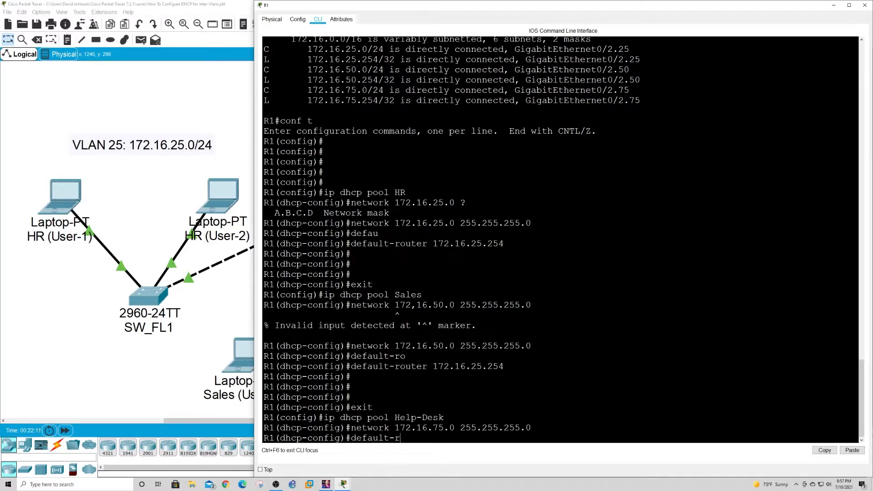
type("o")
key("Tab")
type("172.16")
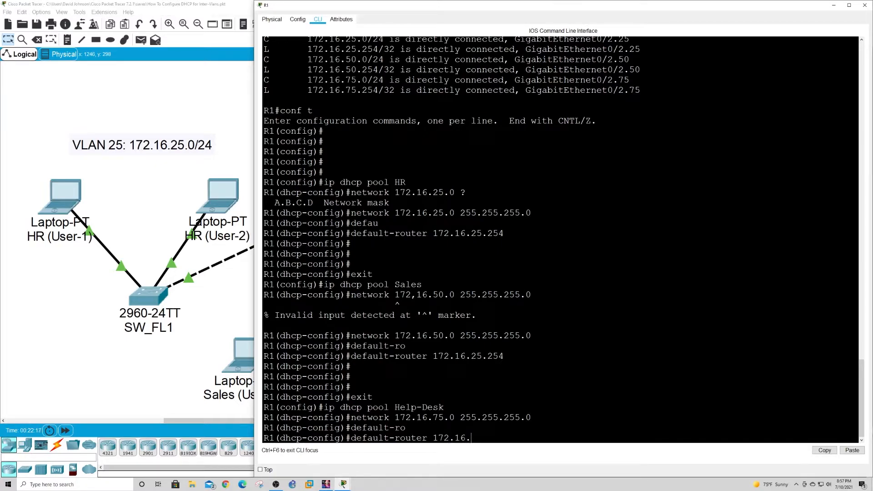
type(".75.254")
key("Return")
key("Return")
key("Return")
key("Return")
key("Return")
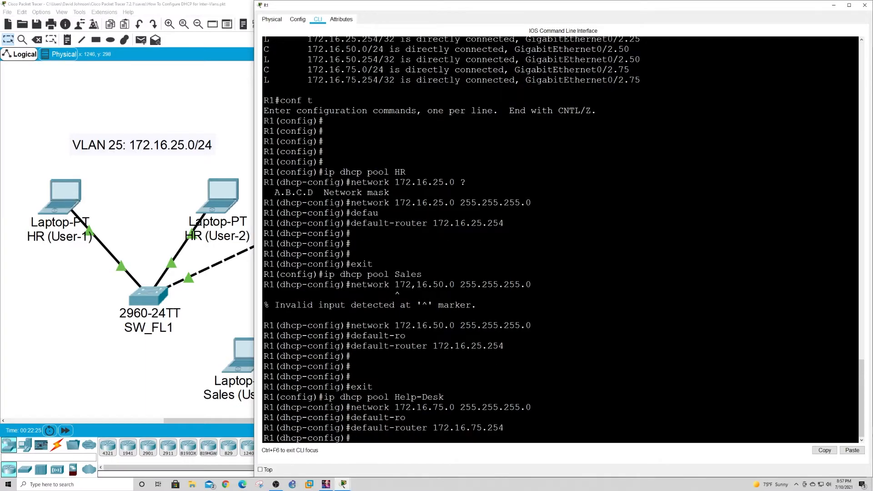
Step: Leave the Help-Desk pool configuration and copy R1's running configuration to startup-config, accepting the default destination filename
type("exit")
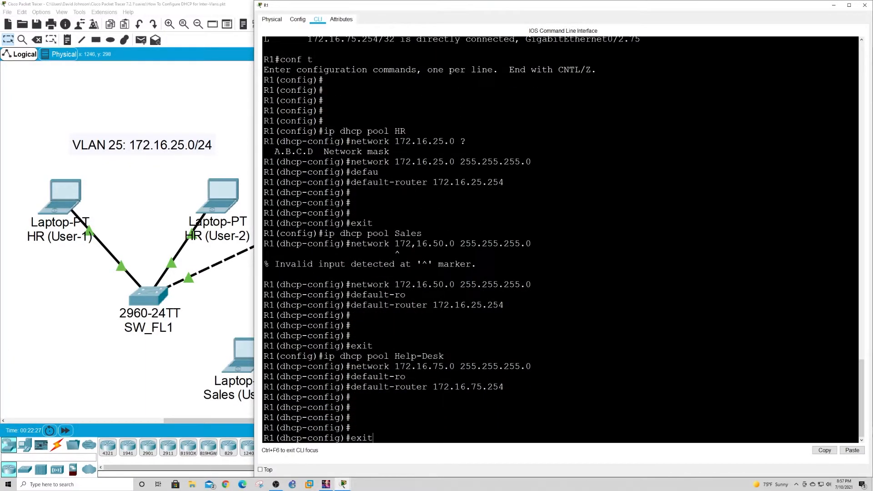
key("Return")
type("do")
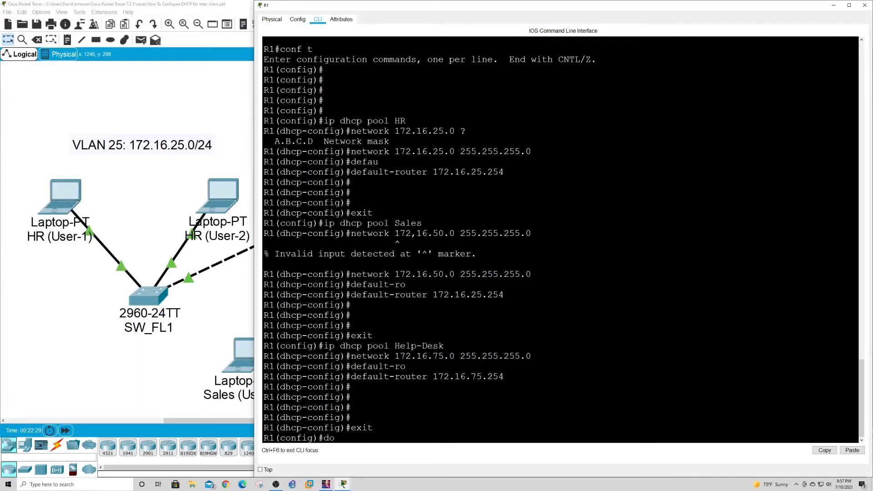
type(" copy run start")
key("Return")
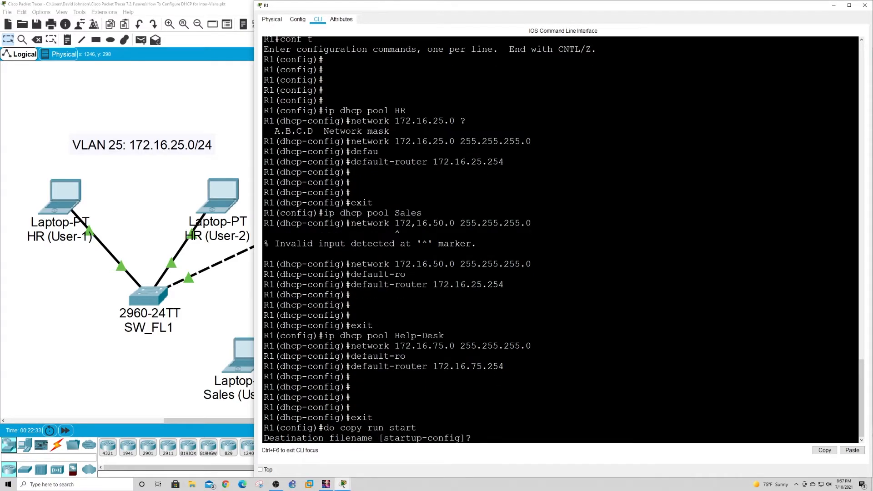
key("Return")
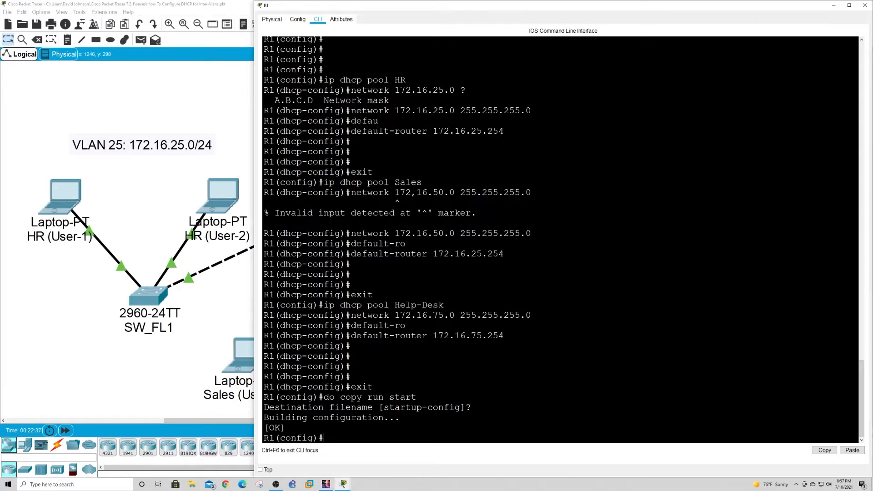
Step: Return to privileged EXEC mode and display R1's DHCP address bindings
key("ctrl+z")
key("Return")
key("Return")
key("Return")
type("show ip dhcp ")
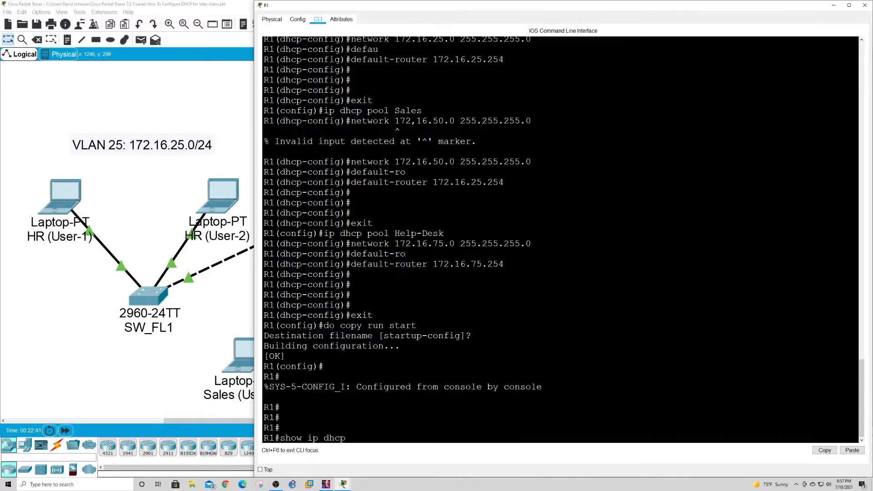
type("bin")
key("Tab")
key("Return")
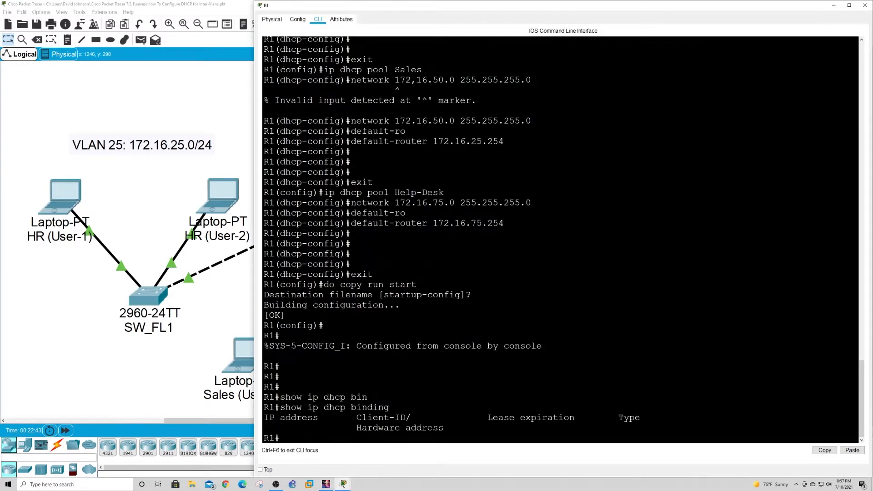
Step: List the available show ip dhcp options and display the DHCP pool information
key("Return")
key("Up")
key("BackSpace")
key("BackSpace")
key("BackSpace")
key("BackSpace")
key("BackSpace")
key("BackSpace")
key("BackSpace")
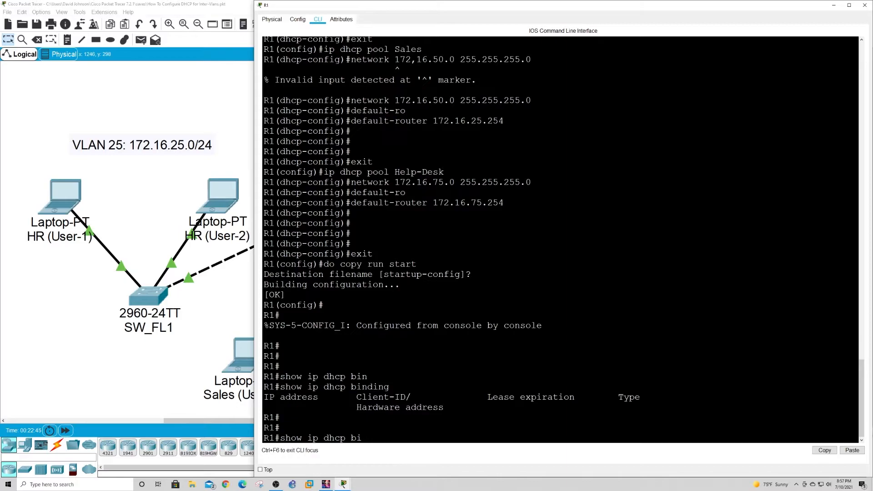
type("?")
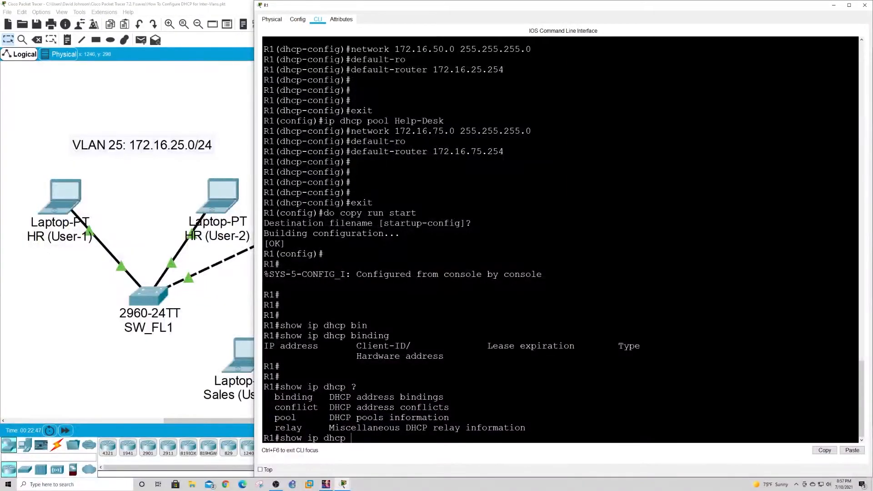
type("po")
key("Tab")
key("Return")
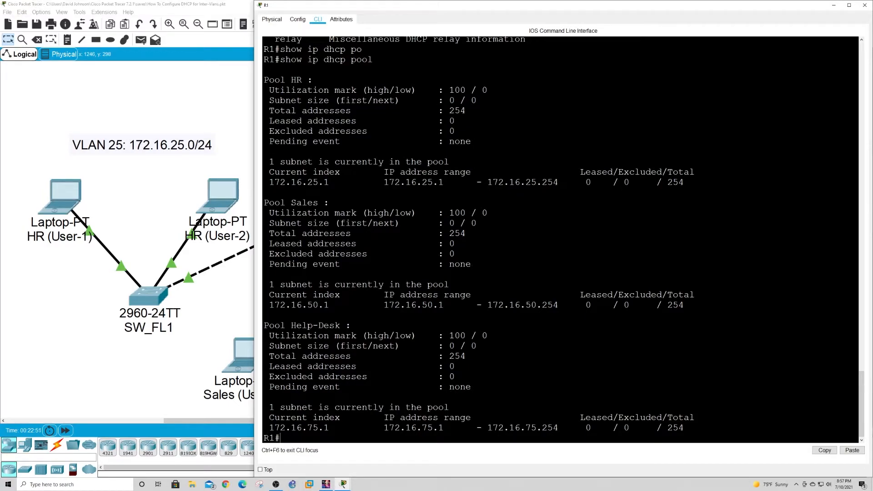
Step: Maximize the R1 window and examine each DHCP pool's total addresses, current index and IP address range
left_click(849, 5)
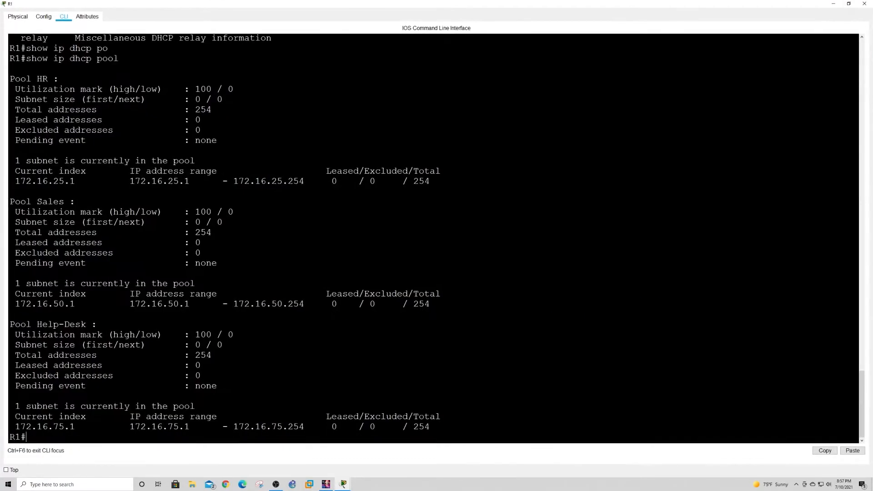
scroll(195, 181, "up", 1)
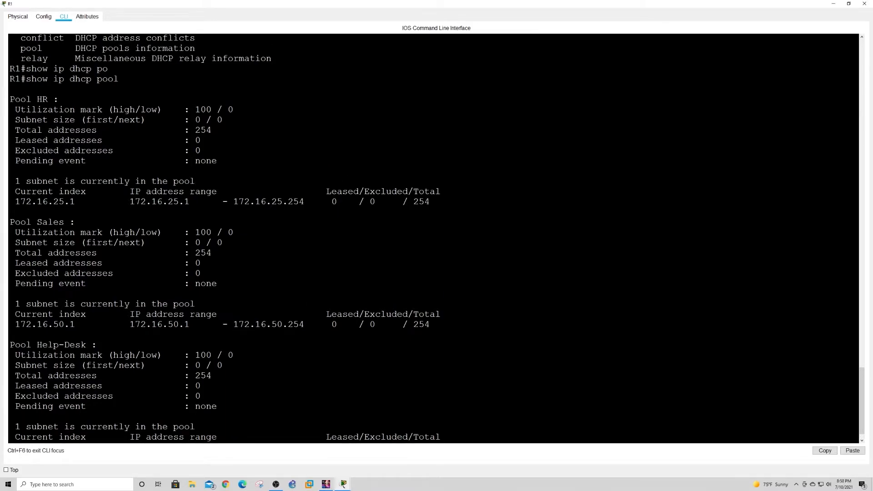
left_click_drag(10, 99, 49, 99)
left_click_drag(16, 130, 211, 130)
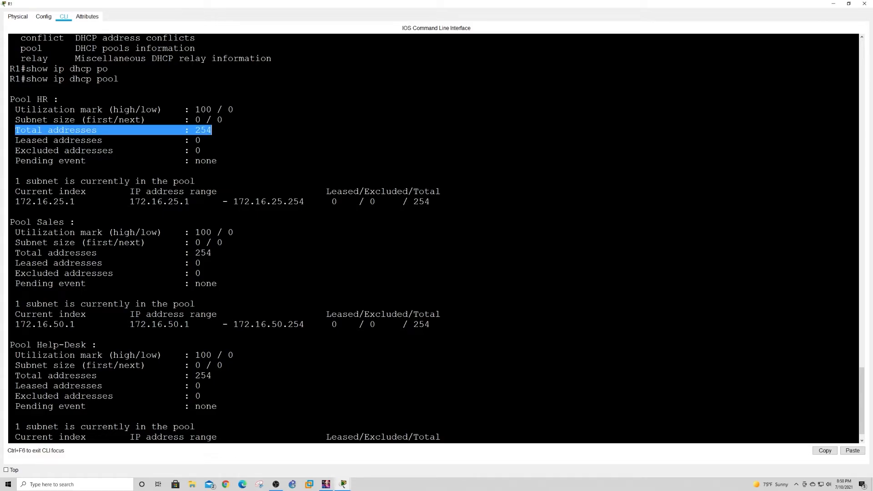
left_click(211, 131)
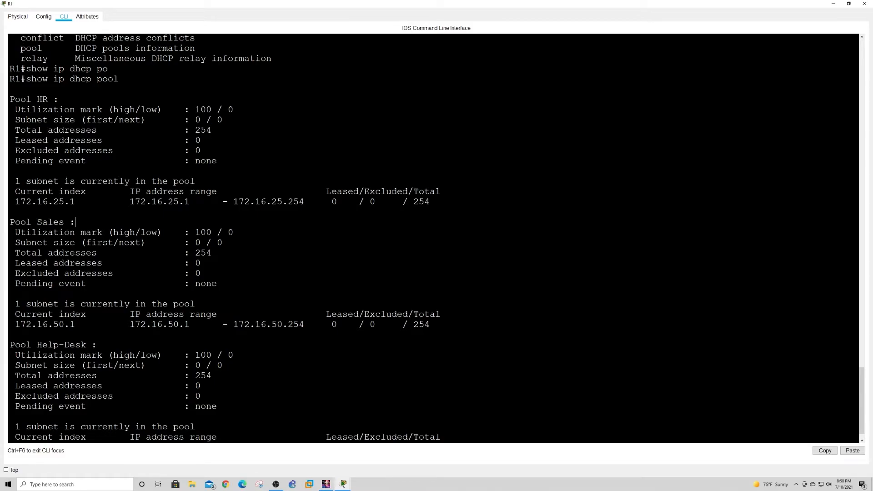
left_click_drag(15, 202, 75, 203)
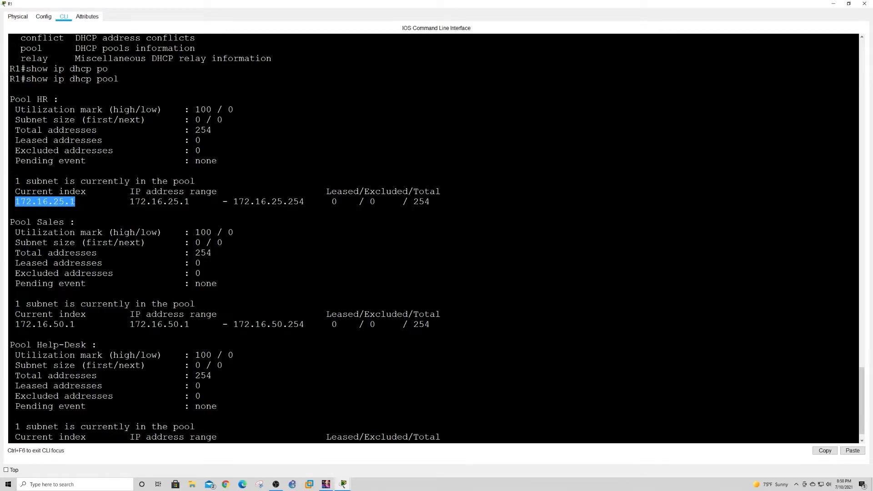
left_click_drag(135, 191, 173, 202)
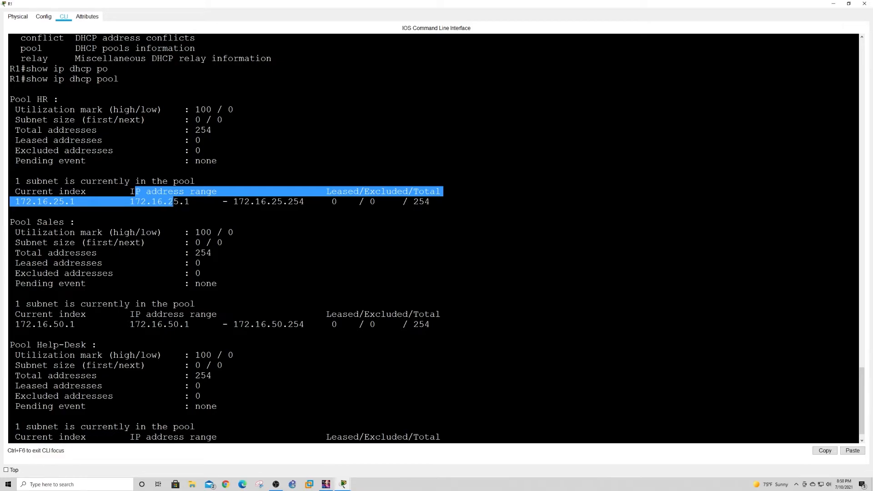
left_click_drag(235, 232, 227, 244)
scroll(219, 208, "down", 1)
scroll(220, 318, "up", 4)
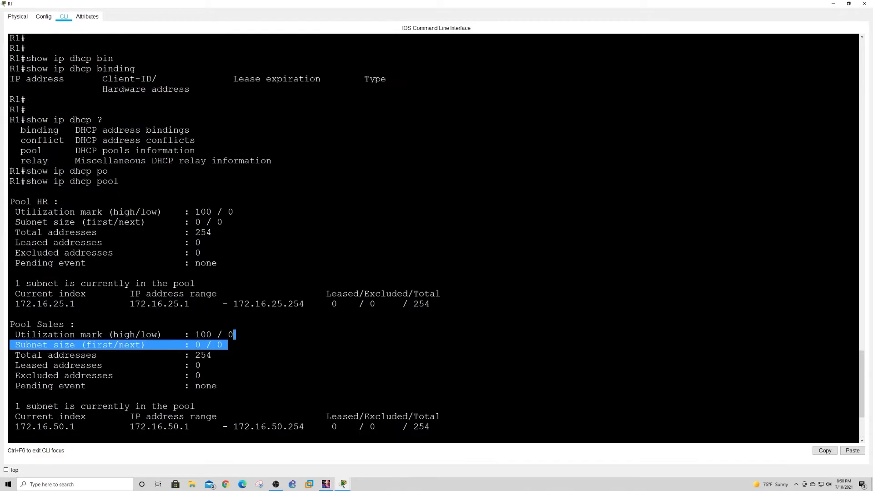
scroll(220, 331, "down", 4)
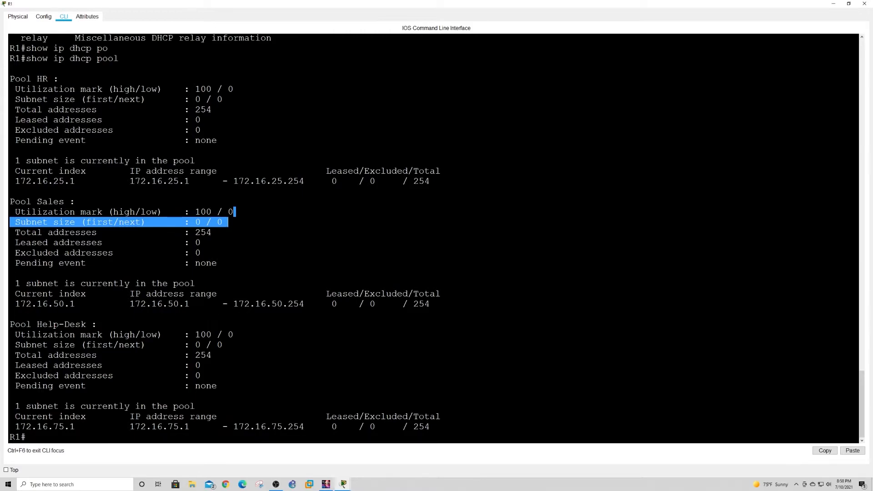
left_click(219, 208)
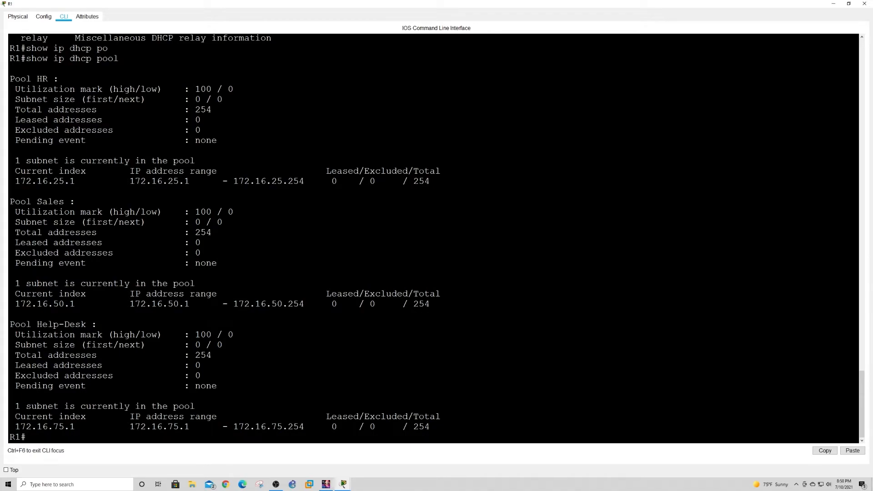
Step: Enter global configuration mode and exclude 172.16.25.254 from DHCP assignment
key("Return")
key("Return")
key("Return")
key("Return")
key("Return")
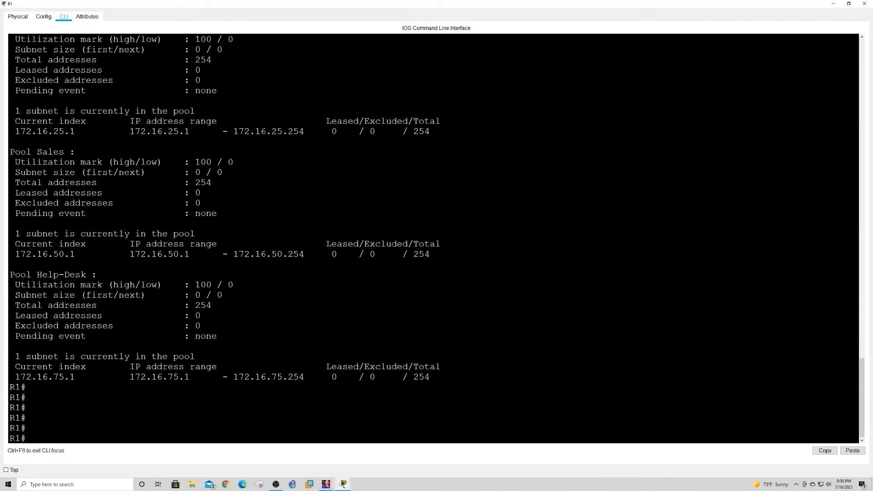
type("conf t")
key("Return")
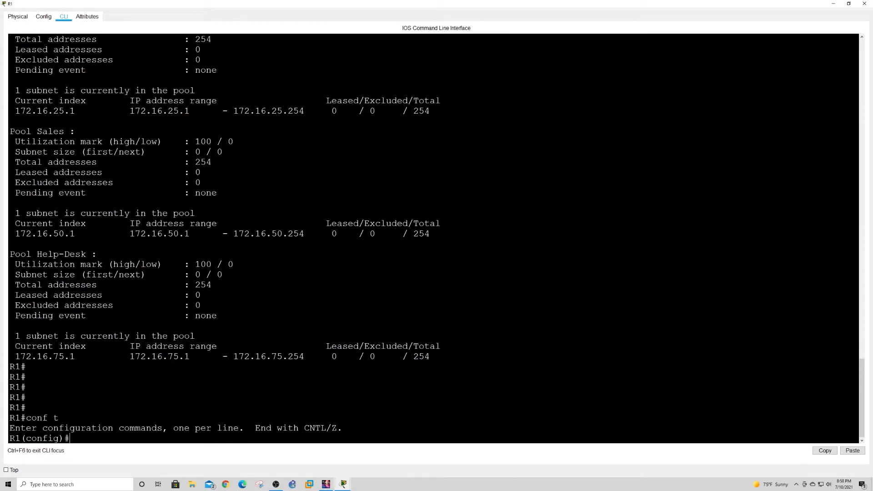
type("ip dhcpexcl")
key("Tab")
key("BackSpace")
key("BackSpace")
key("BackSpace")
key("BackSpace")
type("excl")
key("Tab")
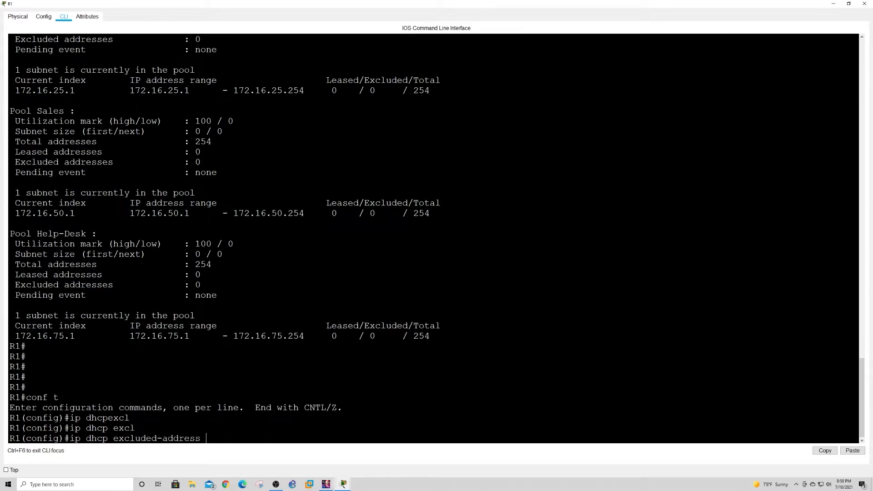
type("172.16.25.254")
key("Return")
Step: Exclude the address 172.16.50.254 from DHCP assignment by reusing the previous exclusion command
key("Up")
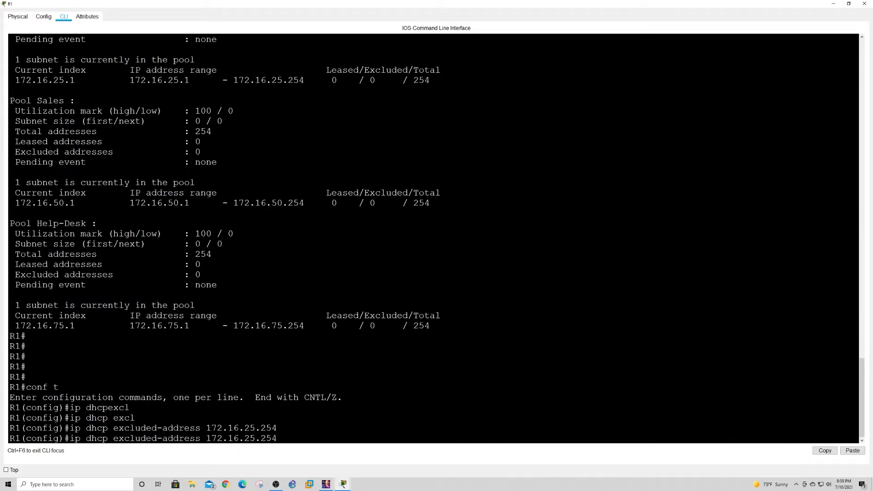
key("BackSpace")
key("BackSpace")
key("BackSpace")
key("BackSpace")
key("BackSpace")
key("BackSpace")
type("50.254")
key("Return")
Step: Exclude the address 172.16.75.254 from DHCP assignment by reusing the previous exclusion command
key("Up")
key("Left")
key("Left")
key("Left")
key("Left")
key("BackSpace")
key("BackSpace")
type("75")
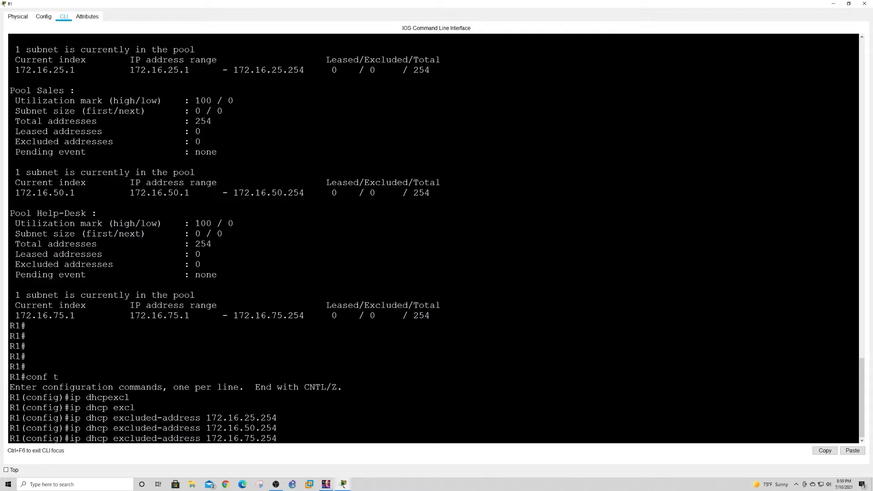
key("Return")
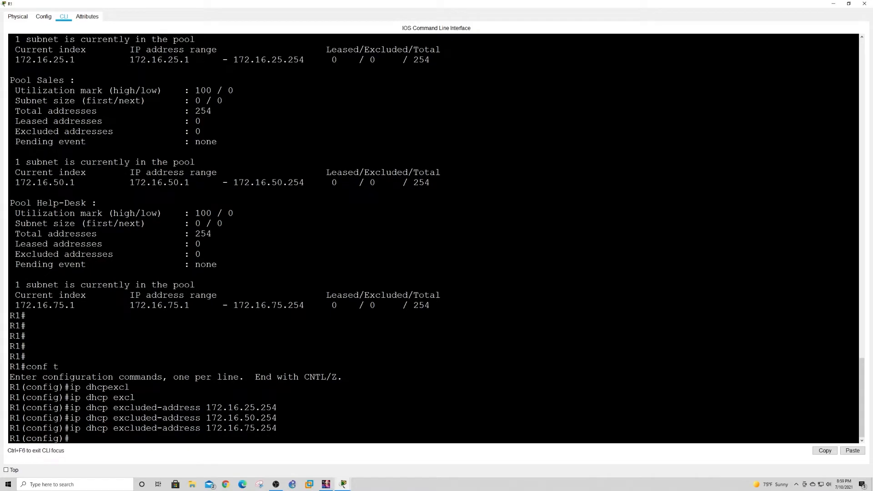
Step: Leave global configuration mode and save R1's configuration with the wr command
type("exit")
key("Return")
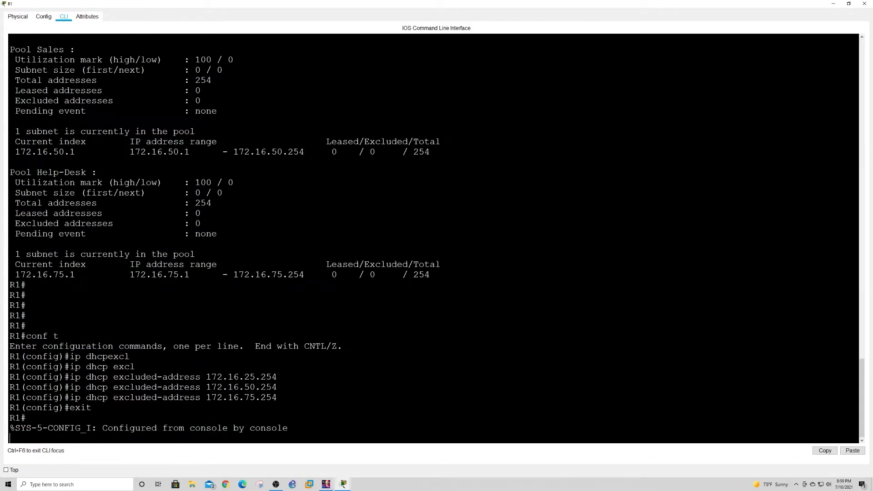
key("Return")
key("Return")
key("Return")
key("Return")
key("Return")
type("wr")
key("Return")
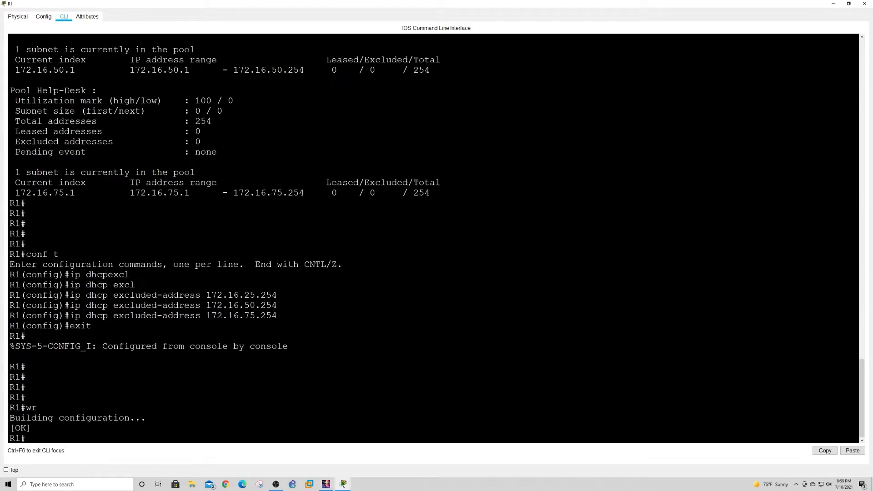
Step: Examine the excluded addresses entries of the HR, Sales and Help-Desk pools in the earlier DHCP pool output
scroll(437, 239, "up", 3)
scroll(436, 239, "down", 3)
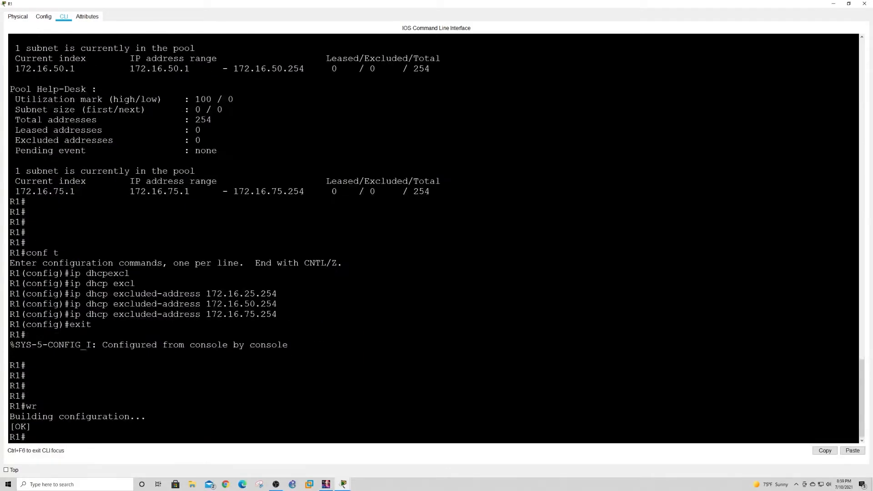
scroll(436, 239, "down", 1)
scroll(436, 239, "up", 6)
scroll(437, 239, "up", 3)
left_click_drag(26, 172, 201, 172)
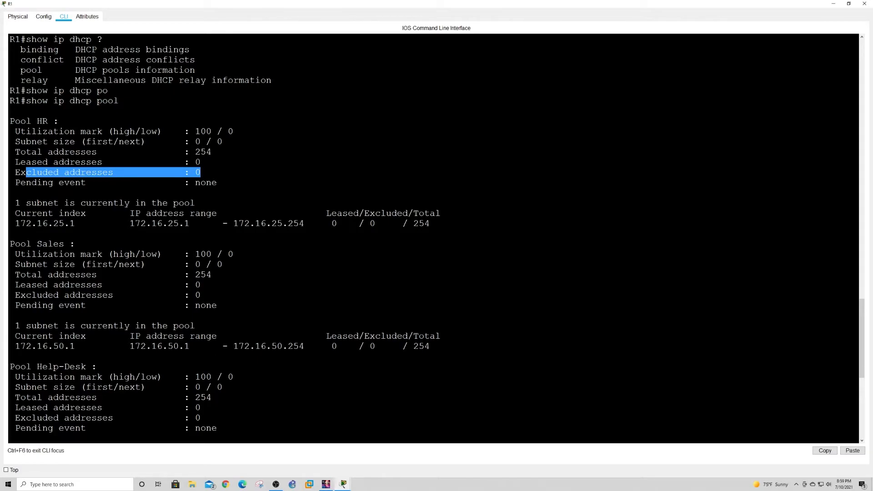
left_click_drag(15, 294, 48, 305)
scroll(47, 305, "down", 2)
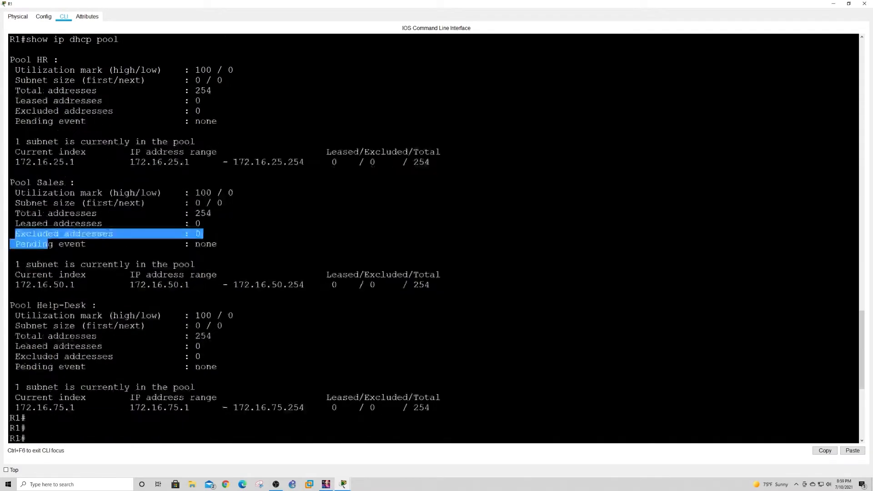
left_click_drag(15, 356, 200, 357)
scroll(200, 357, "down", 8)
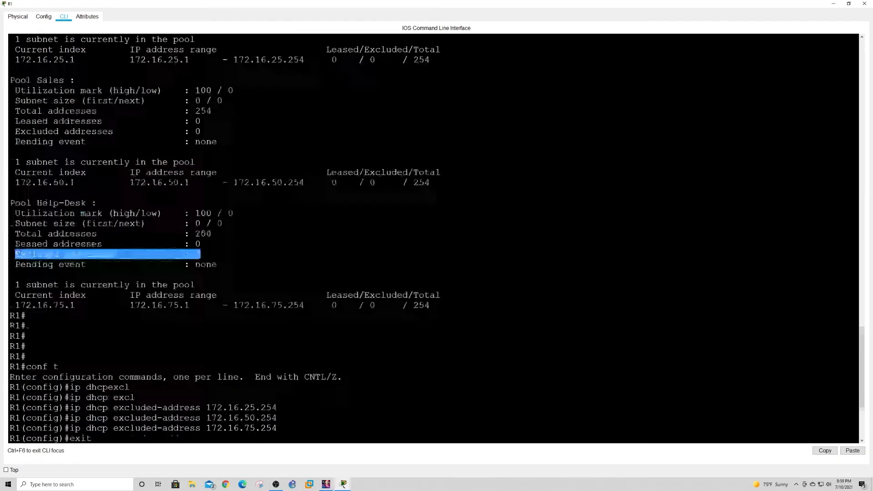
Step: Run show ip dhcp pool on R1 and check the excluded addresses of the HR, Sales and Help-Desk pools
left_click_drag(39, 376, 146, 385)
key("Return")
key("Return")
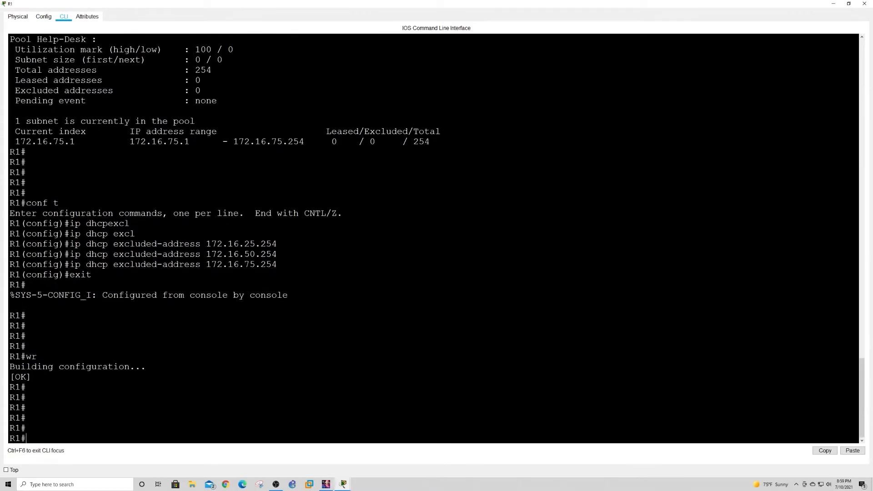
type("show ip dhcp pool")
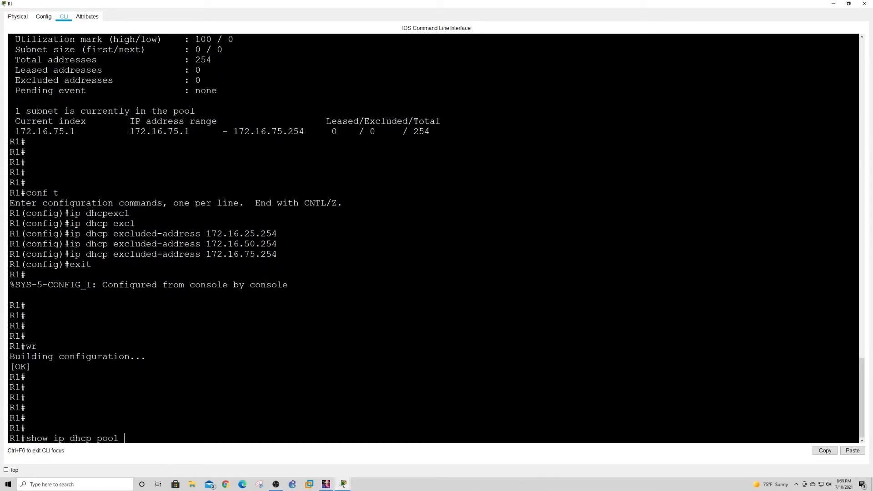
key("Return")
key("Return")
key("Return")
key("Return")
key("Return")
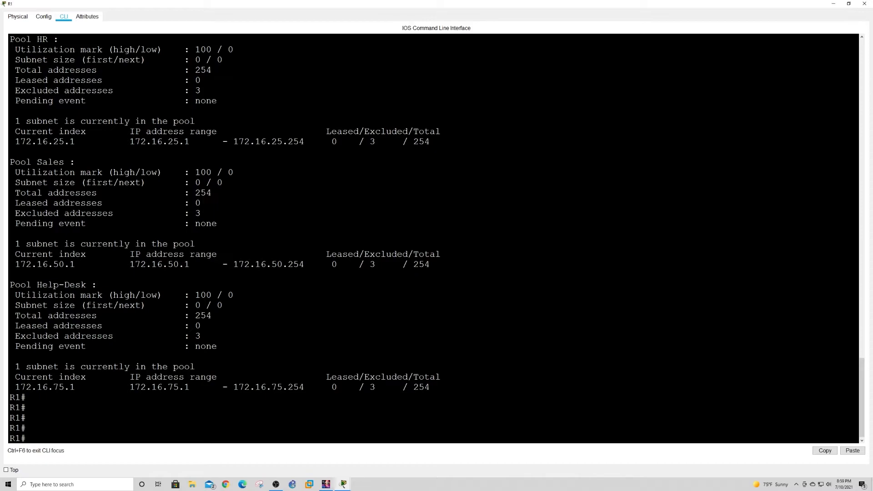
scroll(432, 237, "up", 13)
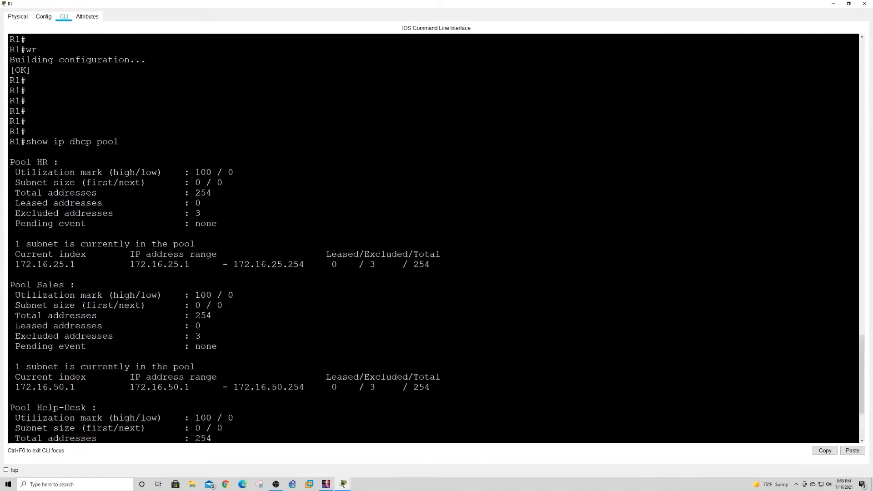
left_click(834, 4)
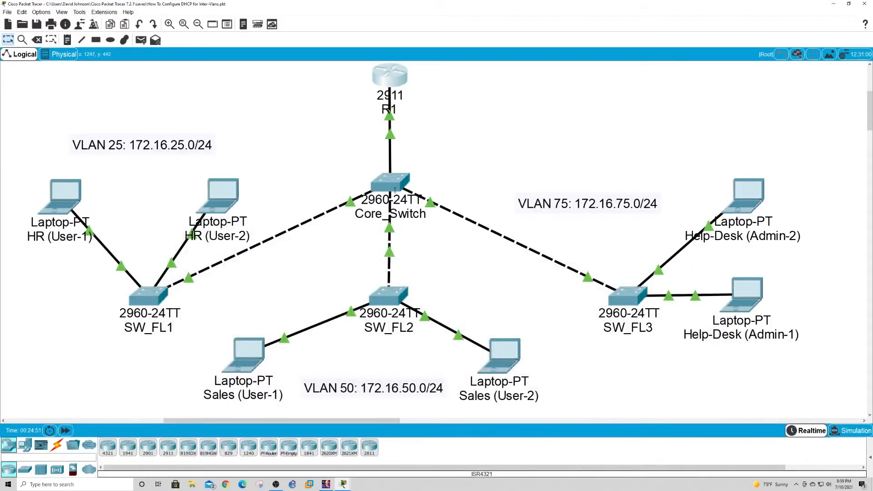
Step: Open the Core_Switch command line and enter privileged mode with the enable command
left_click(397, 188)
key("Return")
key("Return")
key("Return")
key("Return")
key("Return")
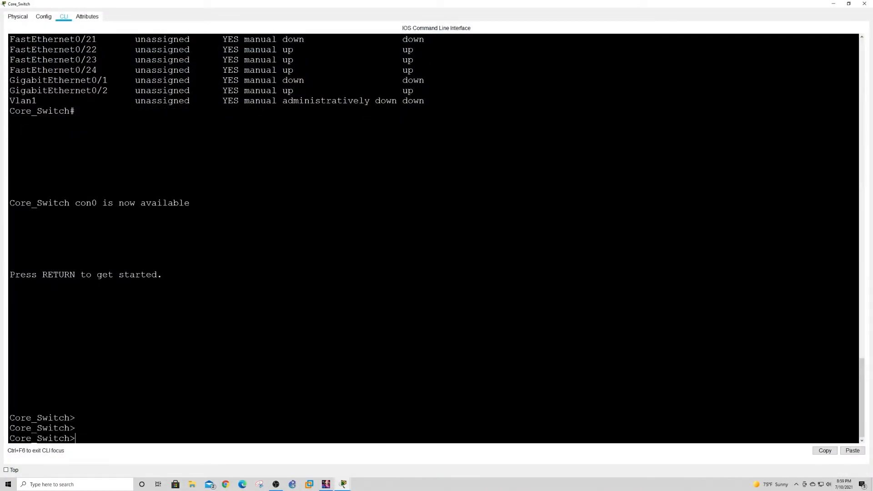
type("enable")
key("Return")
Step: Run show interface trunk on Core_Switch and check the VLANs allowed on Gig0/2, the link to R1
type("show interface trunk")
key("Return")
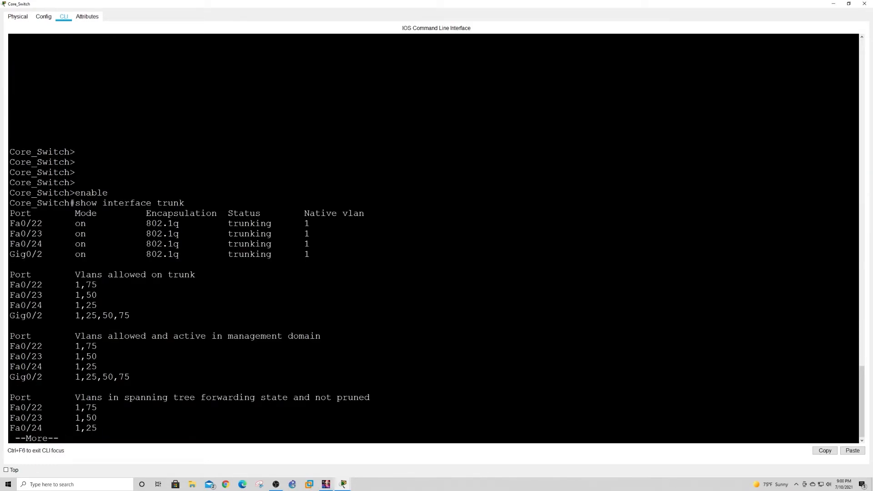
key("space")
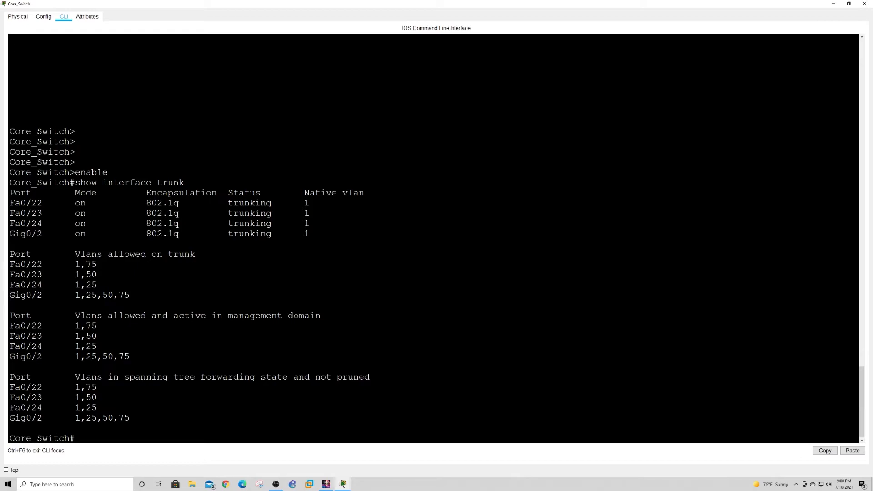
triple_click(41, 296)
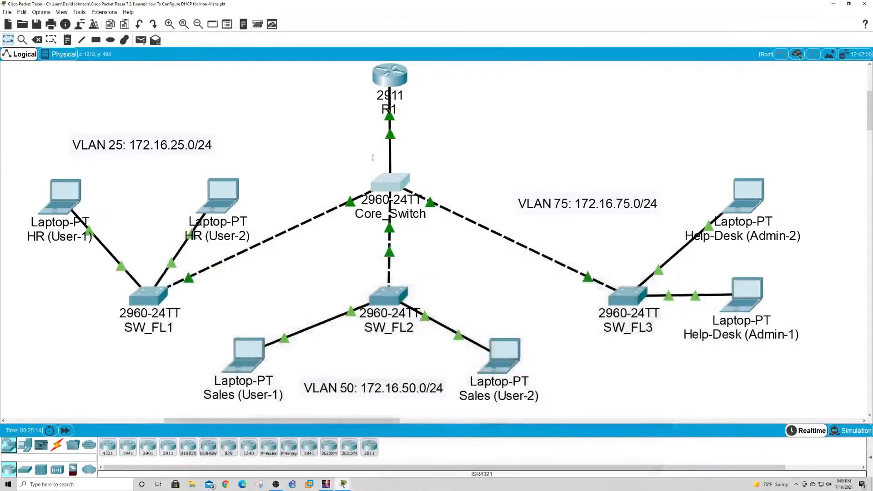
left_click(864, 3)
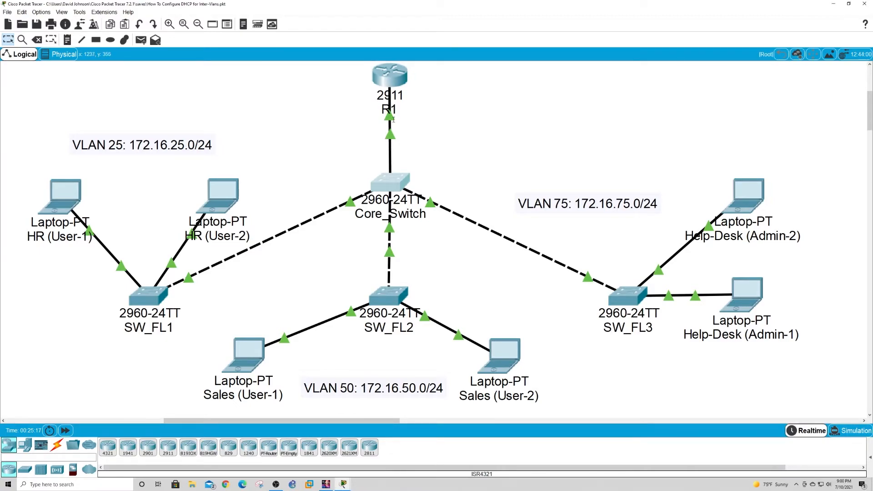
mouse_move(393, 120)
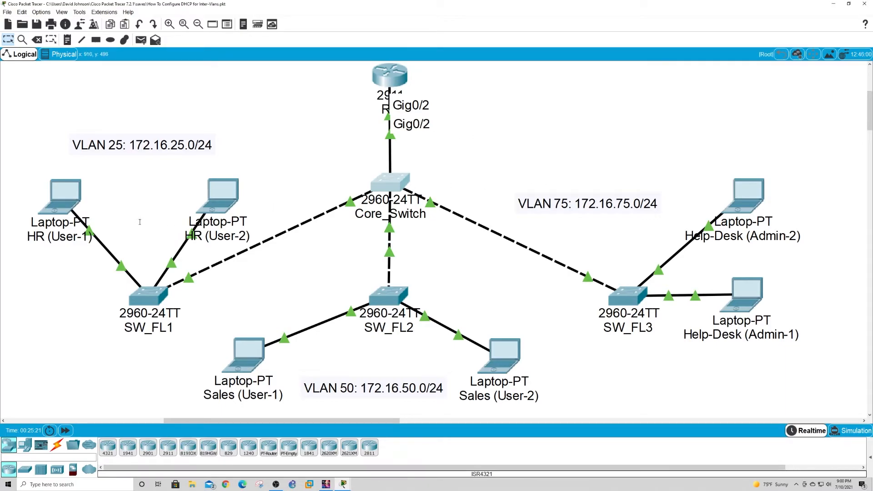
Step: Switch the HR (User-1) laptop's IPv4 configuration on FastEthernet0 to DHCP so it requests an address
left_click(68, 201)
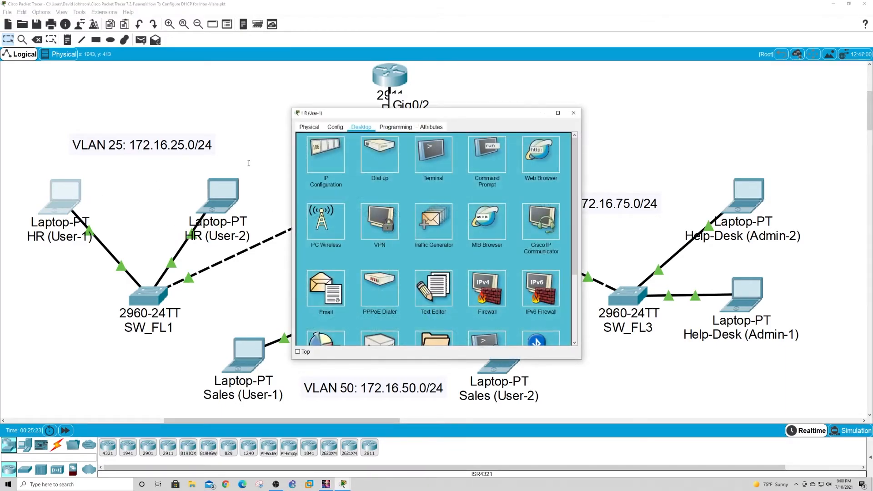
left_click(335, 162)
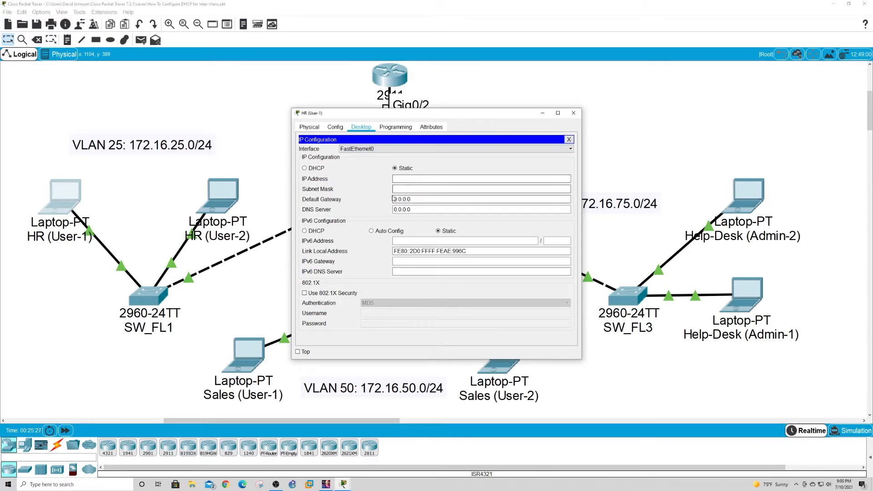
left_click(305, 168)
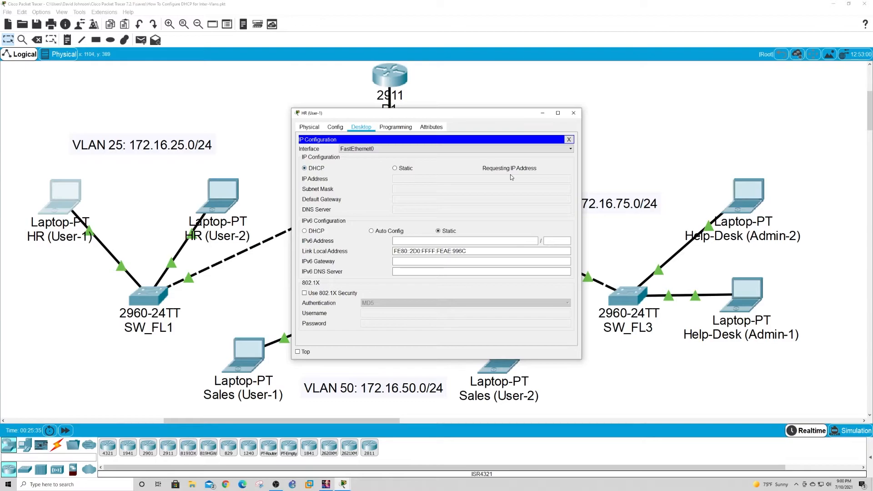
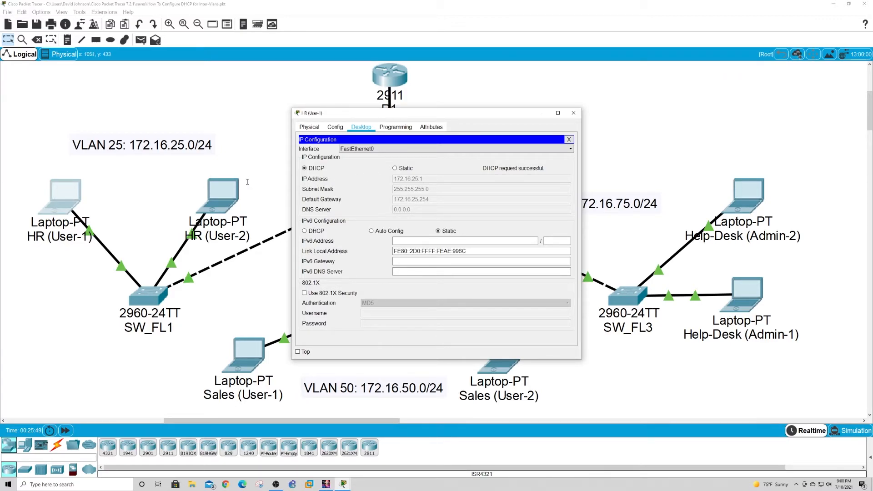
left_click(247, 163)
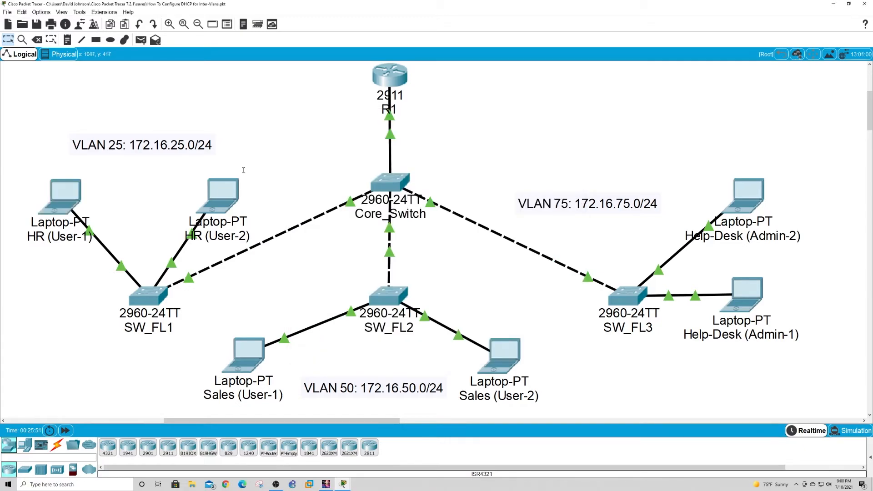
Step: Set the HR (User-2) laptop's IPv4 configuration to DHCP and check the address it receives
left_click(217, 196)
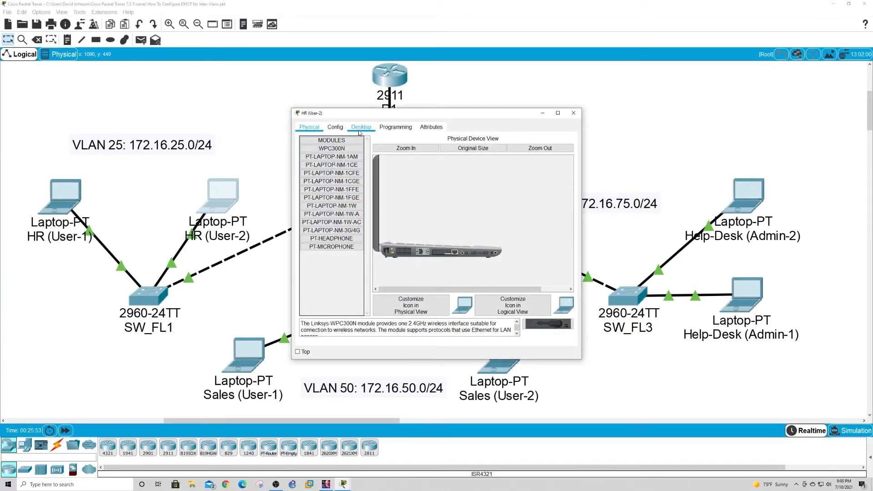
left_click(363, 131)
left_click(332, 162)
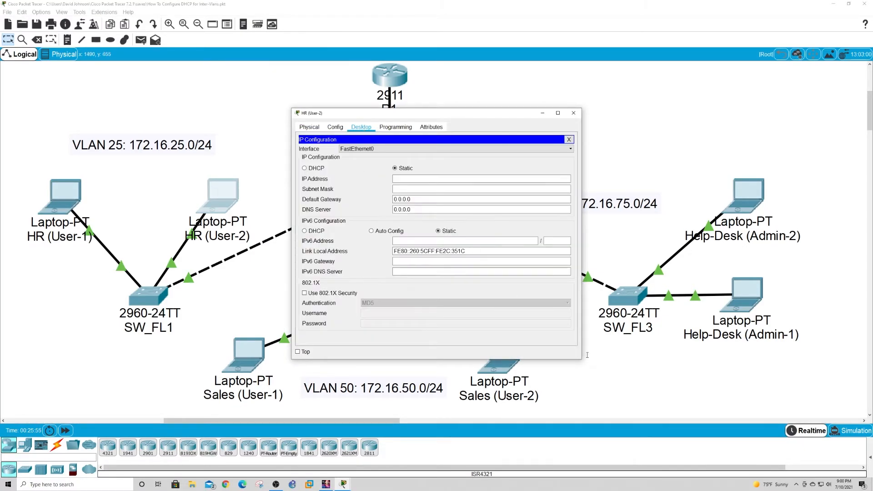
left_click_drag(581, 253, 720, 254)
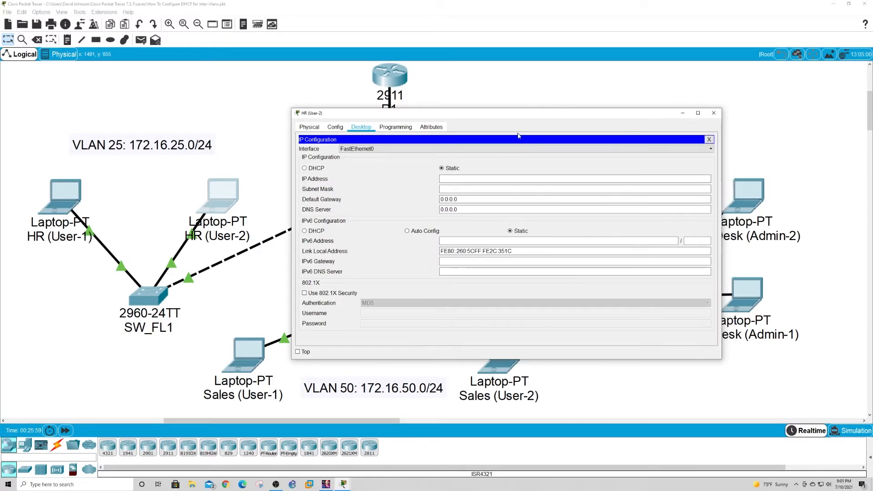
left_click_drag(514, 109, 379, 120)
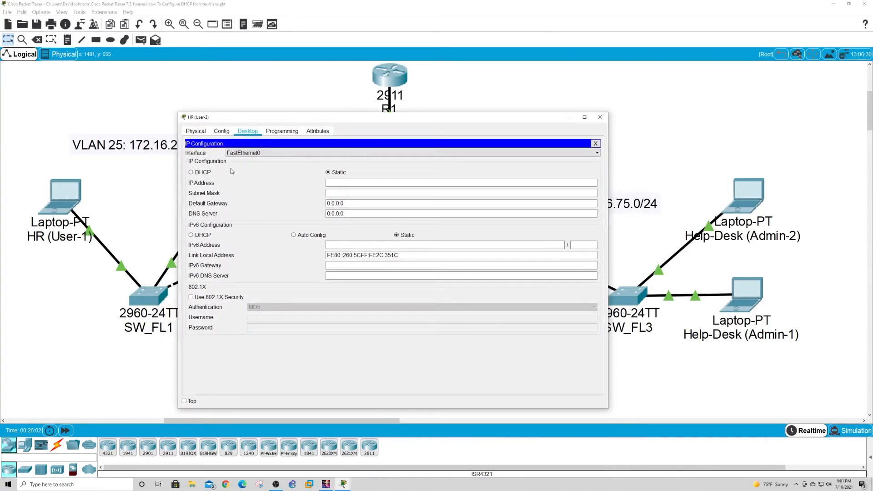
left_click(191, 172)
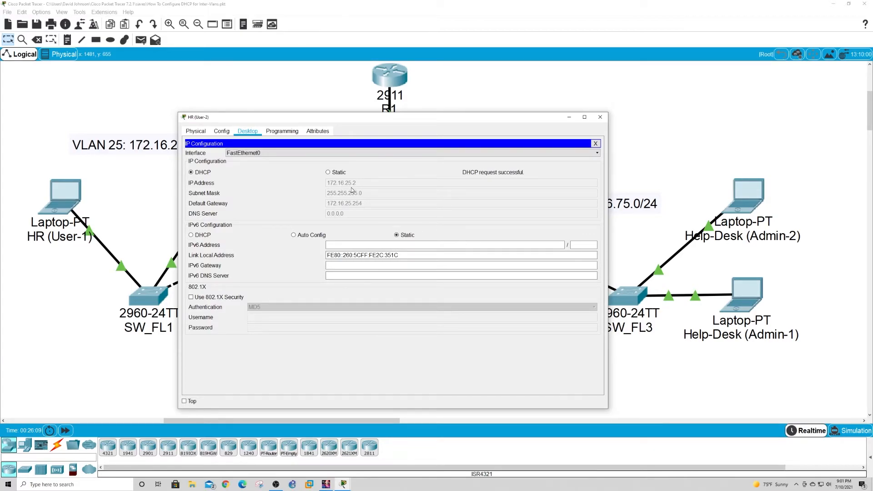
left_click(570, 117)
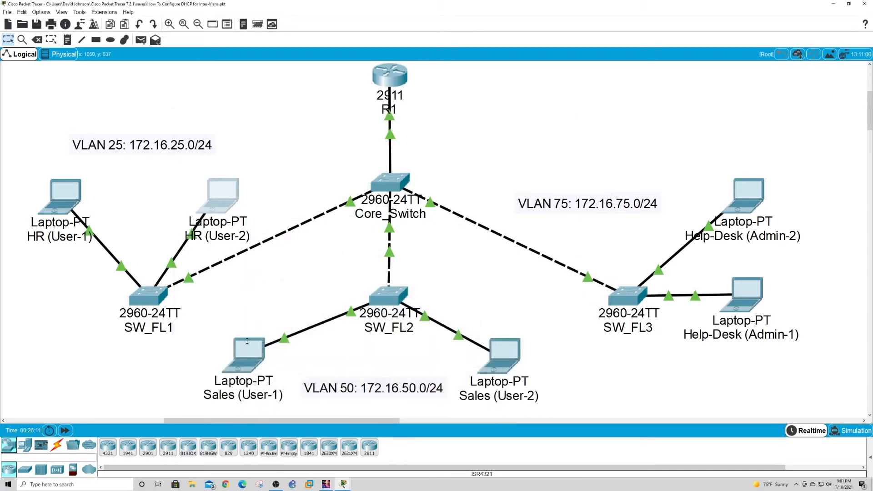
Step: Set the Sales (User-1) laptop's IPv4 configuration to DHCP, enlarge its window to read the lease, and dismiss it
left_click(243, 354)
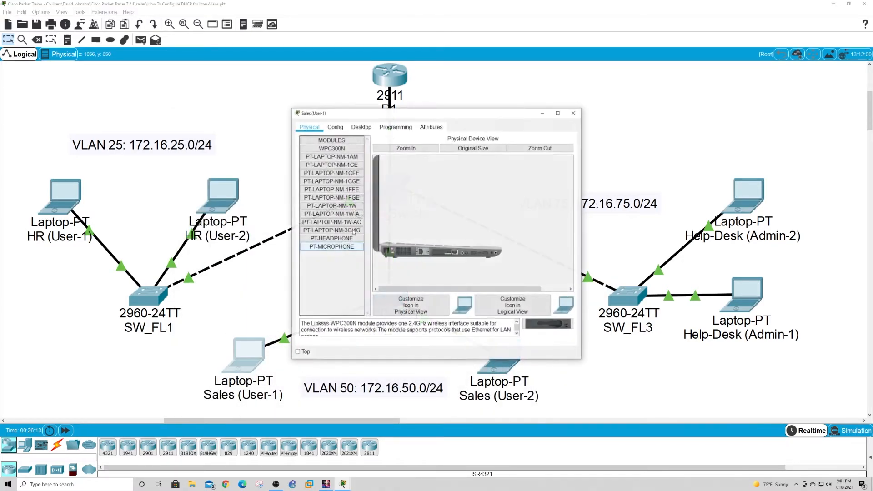
left_click(400, 127)
left_click(361, 127)
left_click(343, 165)
left_click(305, 168)
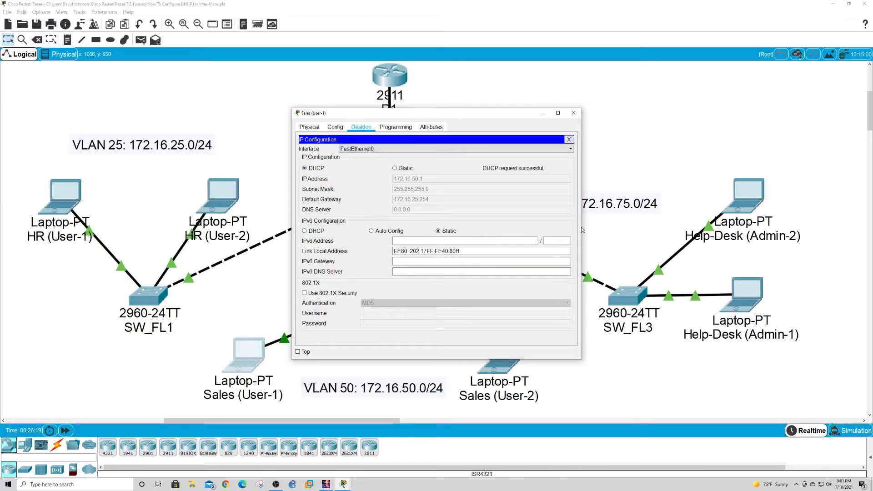
left_click_drag(581, 228, 672, 228)
left_click_drag(506, 108, 500, 51)
left_click(664, 55)
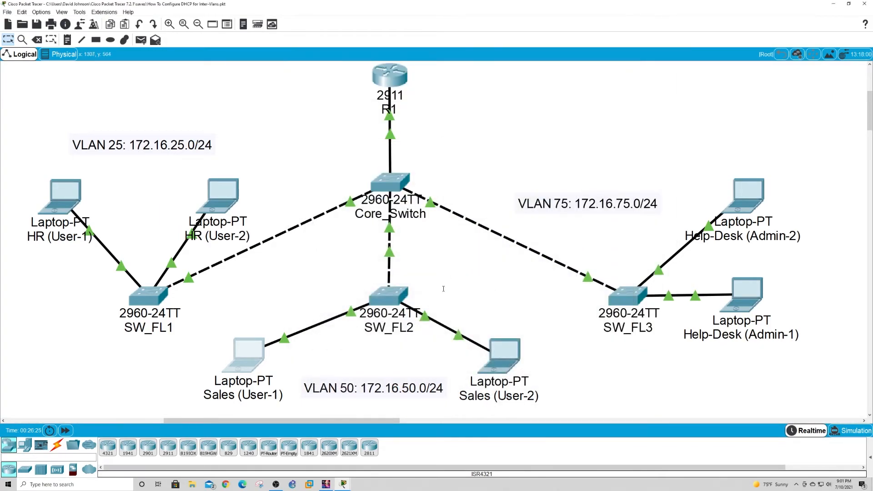
Step: Have the Sales (User-2) laptop obtain its IPv4 settings through DHCP and review the assigned address and gateway
left_click(498, 365)
left_click(361, 127)
left_click(336, 150)
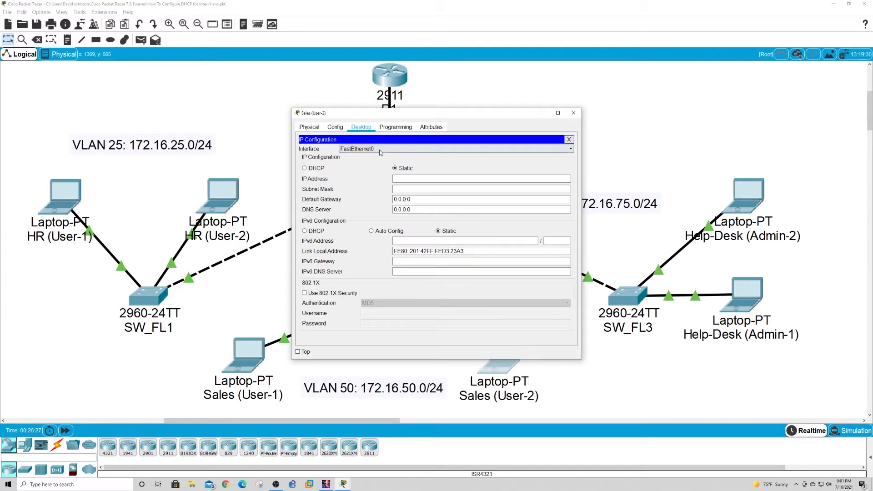
left_click(305, 168)
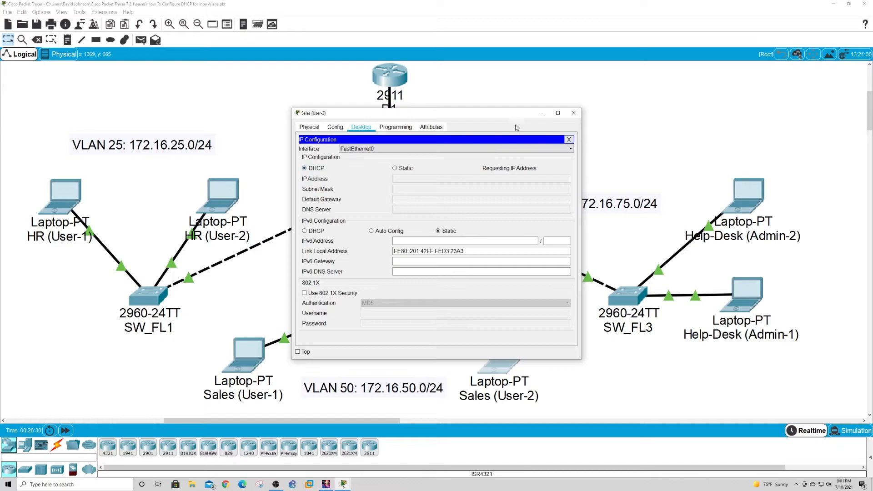
left_click_drag(516, 108, 516, 68)
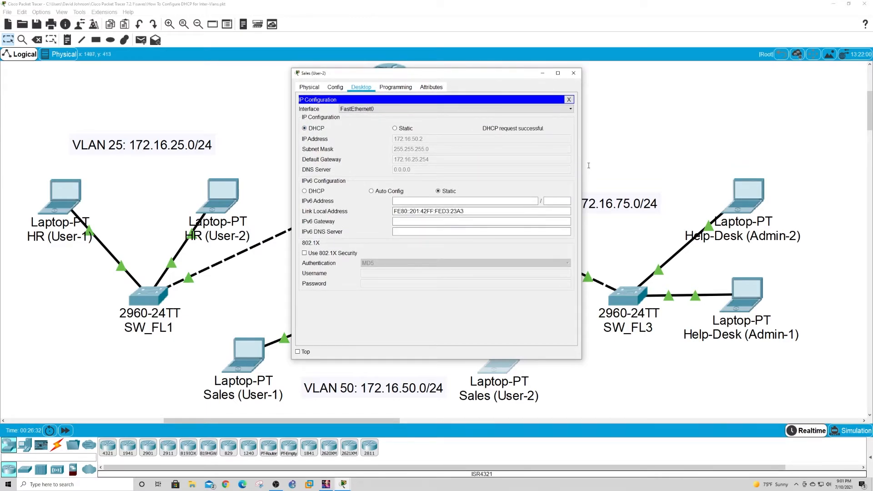
left_click_drag(582, 164, 673, 150)
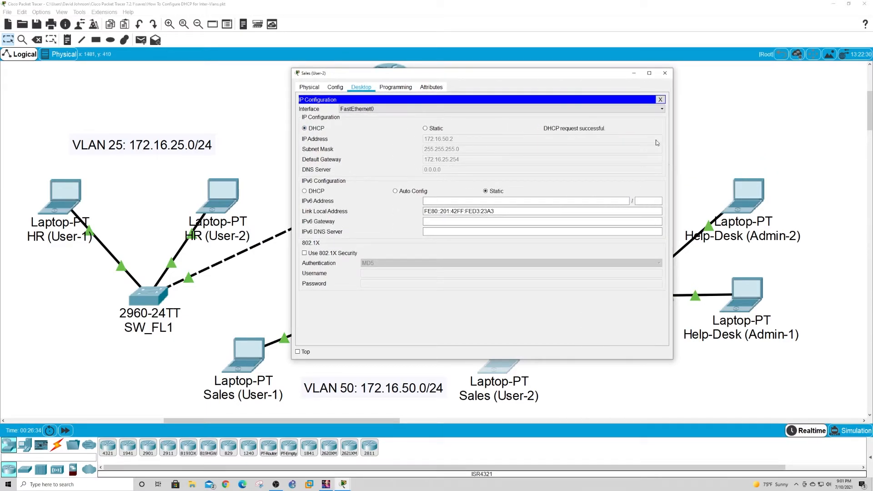
left_click(634, 76)
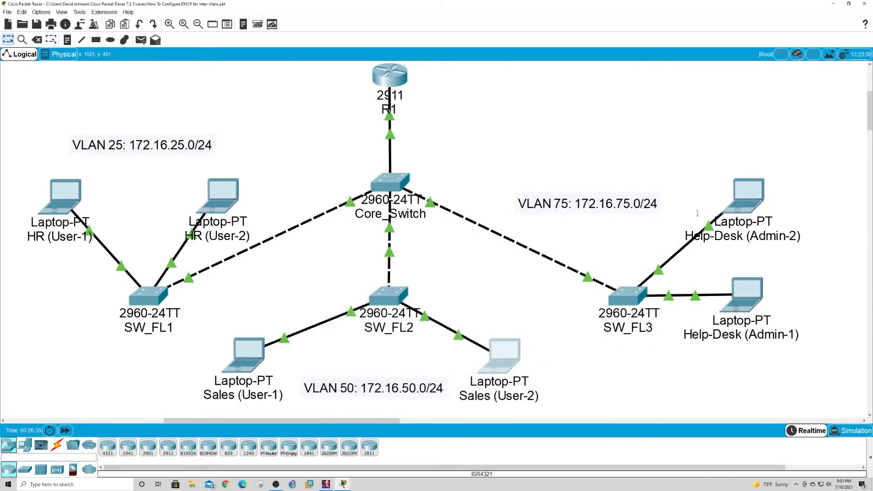
Step: Switch the Help-Desk (Admin-2) laptop from static to DHCP IPv4 addressing and check the settings it obtains
left_click(746, 188)
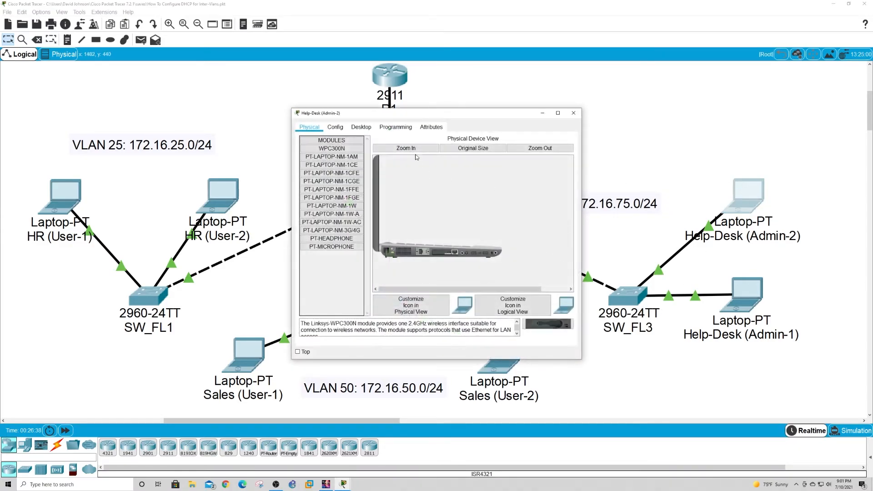
left_click(361, 128)
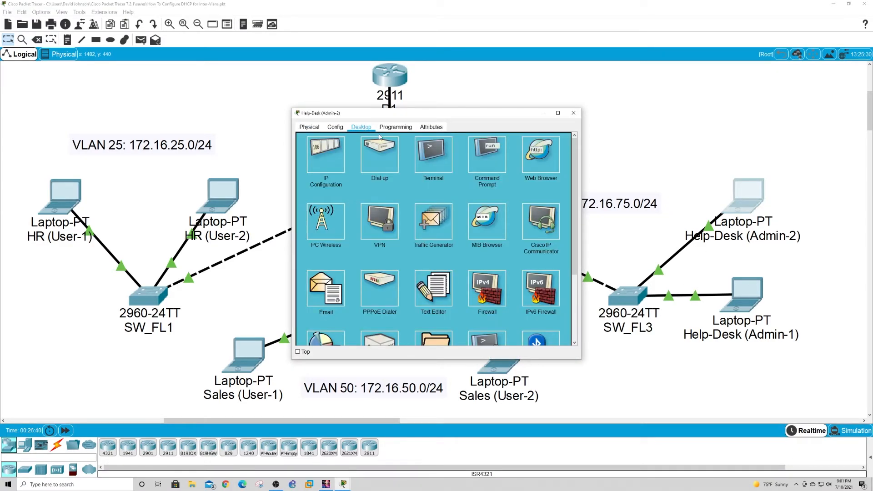
left_click(337, 166)
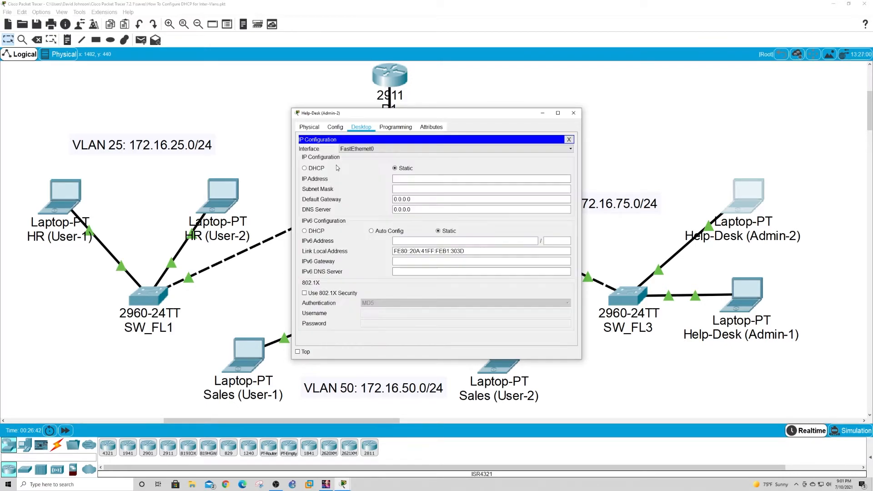
left_click(305, 169)
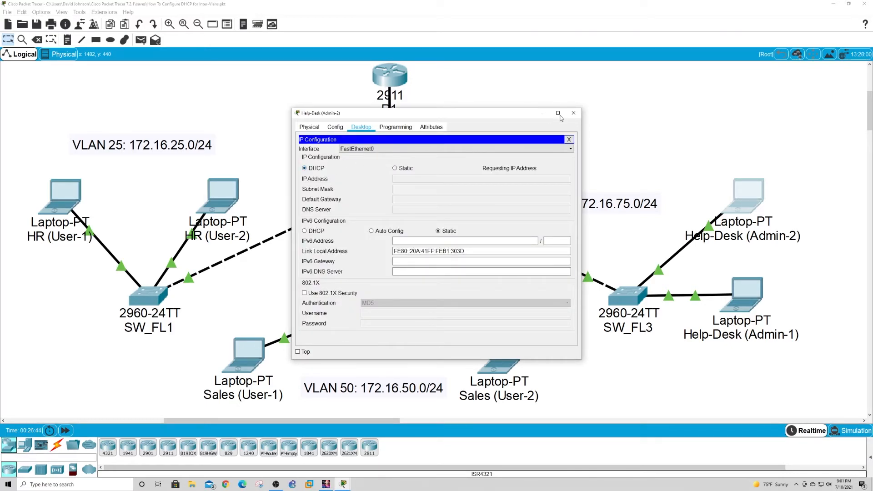
left_click_drag(494, 110, 494, 70)
left_click_drag(580, 171, 712, 172)
left_click(665, 73)
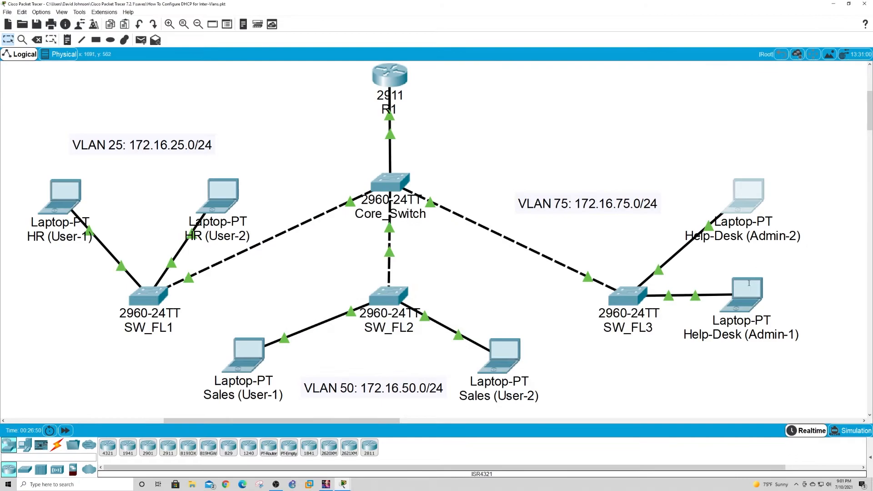
Step: Set the Help-Desk (Admin-1) laptop's IPv4 configuration to DHCP in an enlarged window, check the lease, and minimise the window
left_click(747, 293)
left_click_drag(584, 230, 719, 231)
left_click_drag(516, 109, 410, 40)
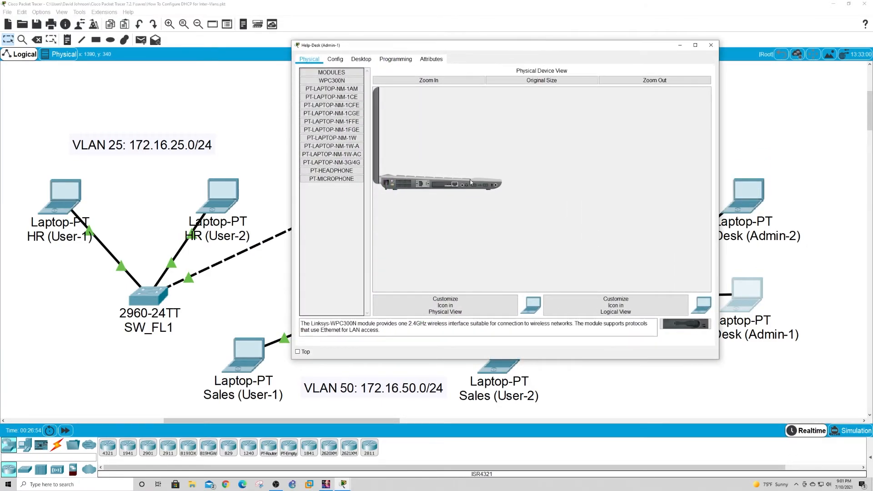
left_click(361, 59)
left_click(339, 97)
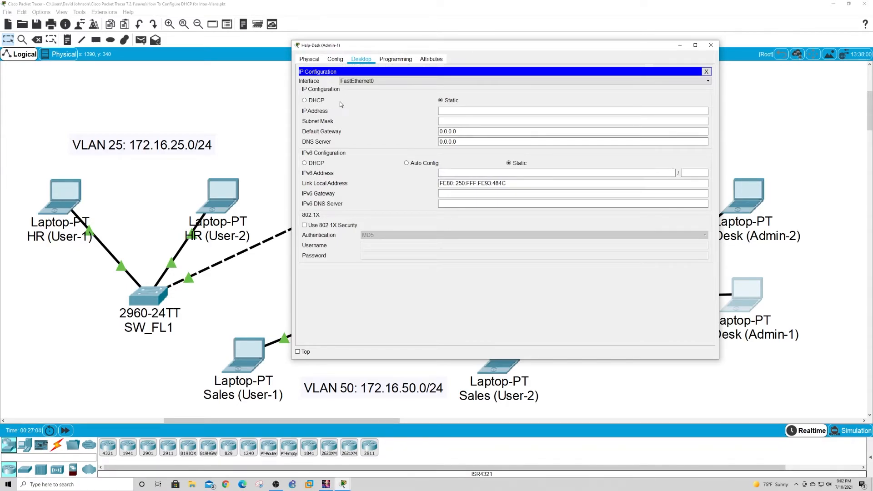
left_click(305, 102)
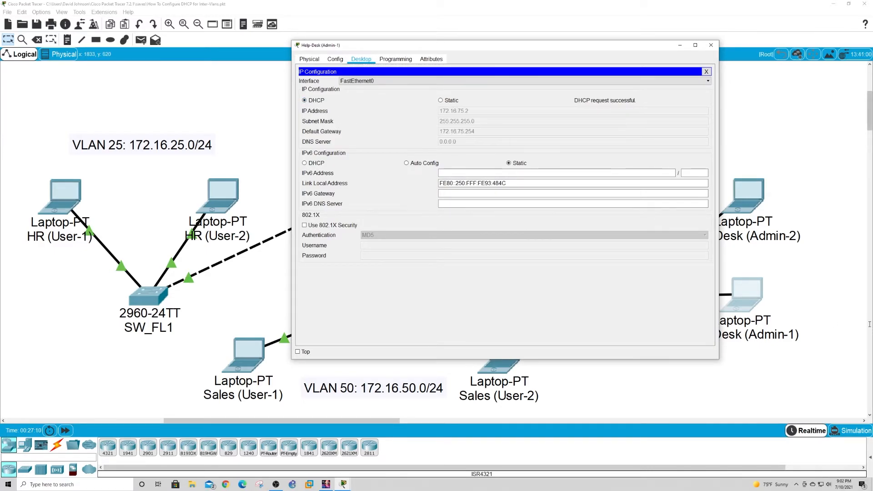
left_click(680, 46)
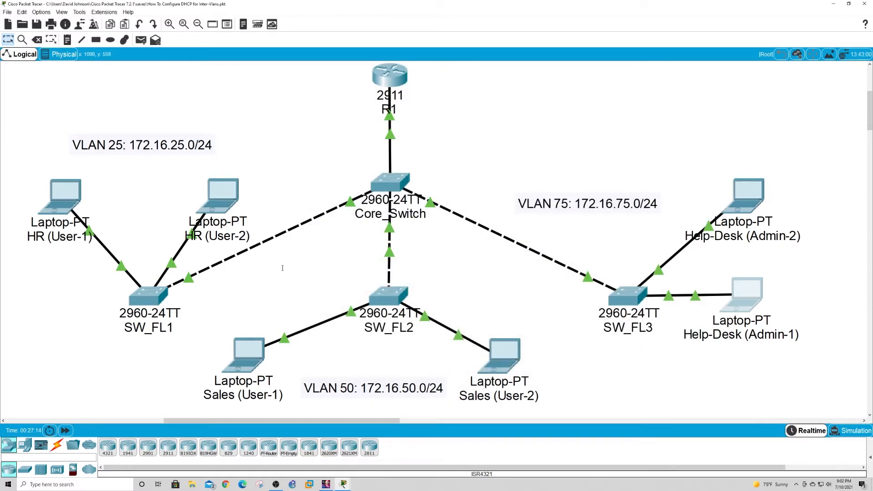
Step: Open an enlarged command prompt on the HR (User-1) laptop and ping 172.16.25.2 to test connectivity within VLAN 25
left_click(65, 206)
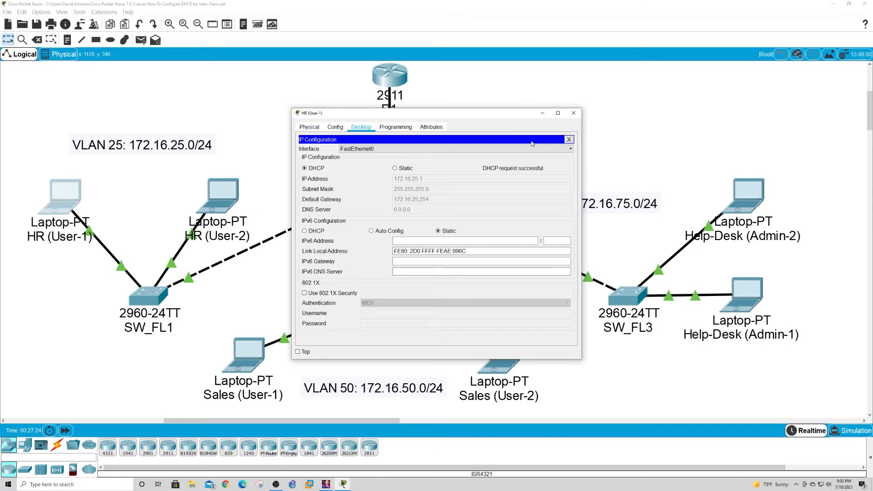
left_click(569, 139)
left_click(489, 152)
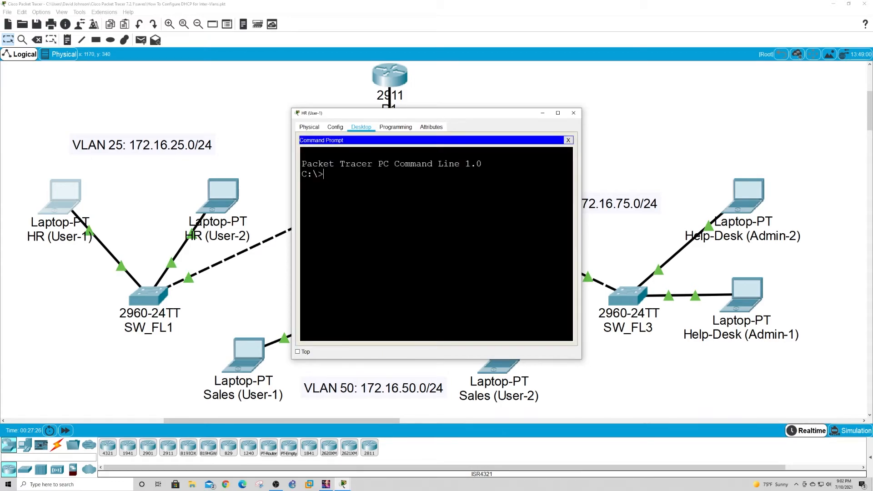
left_click_drag(481, 109, 481, 1)
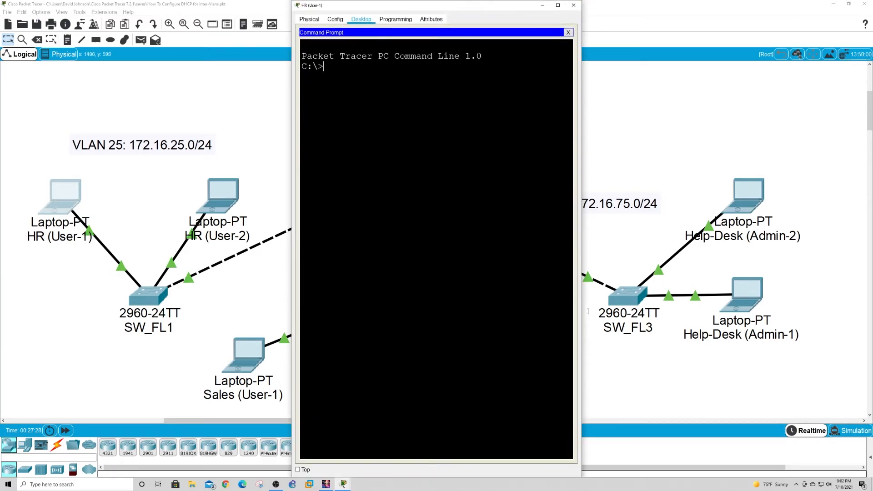
left_click_drag(582, 314, 868, 314)
left_click_drag(291, 356, 6, 362)
type("pi")
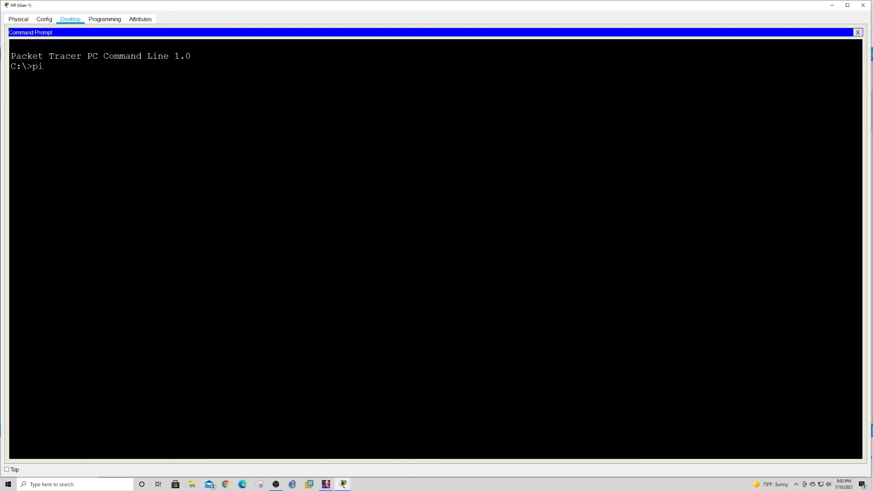
type("ng 172.16.25.2")
key("Return")
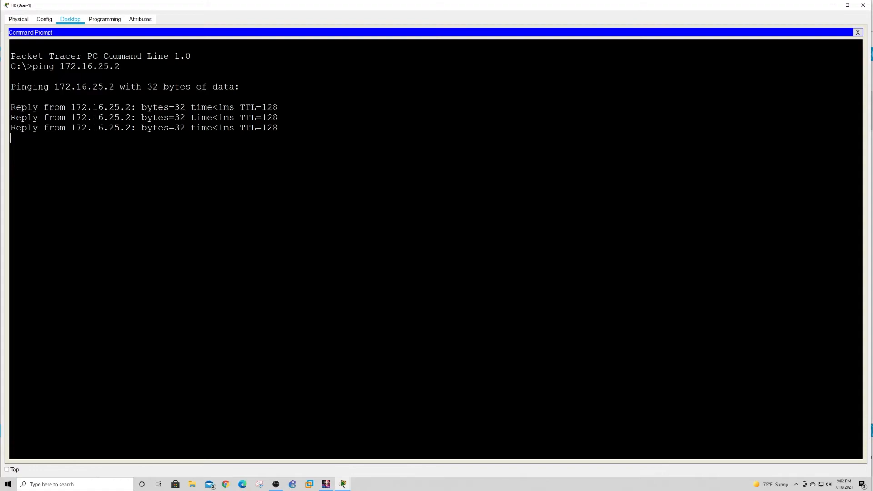
Step: Maximise the HR (User-1) window, add blank prompt lines, and ping 172.16.50.1 to test reachability of VLAN 50
left_click(848, 5)
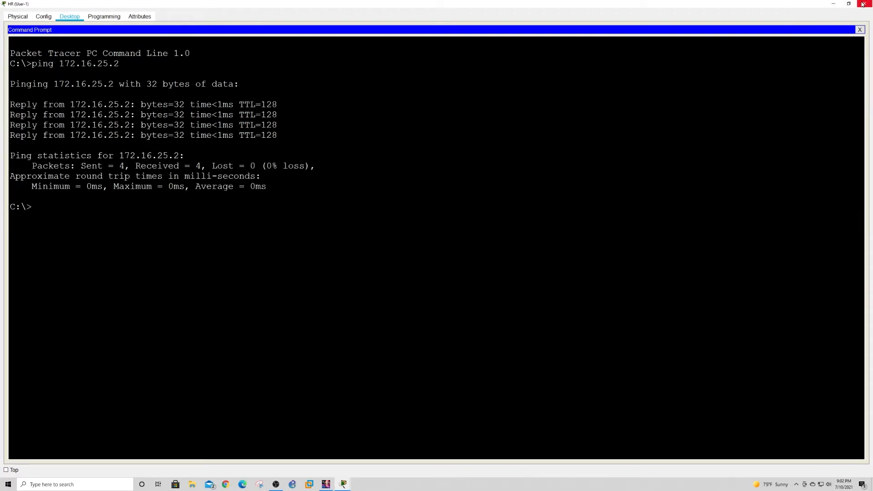
left_click(848, 4)
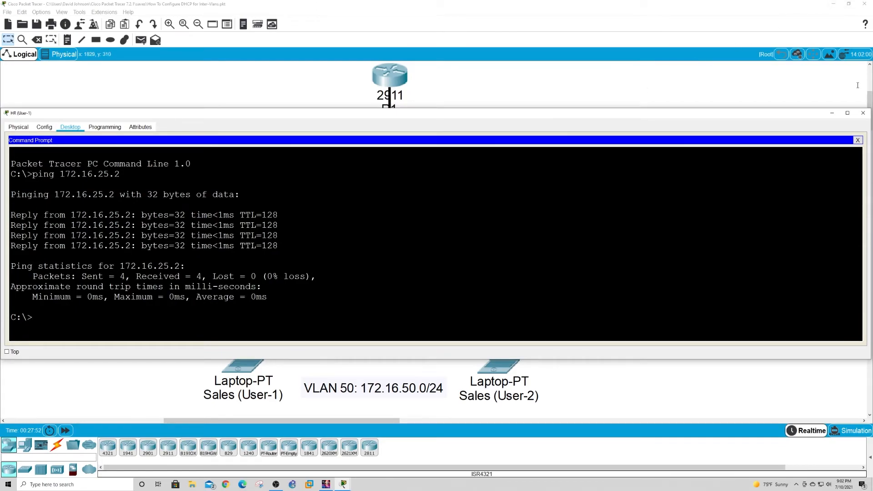
left_click(847, 113)
key("Return")
key("Return")
key("Return")
key("Return")
key("Return")
key("Return")
key("Return")
key("Return")
key("Return")
key("Up")
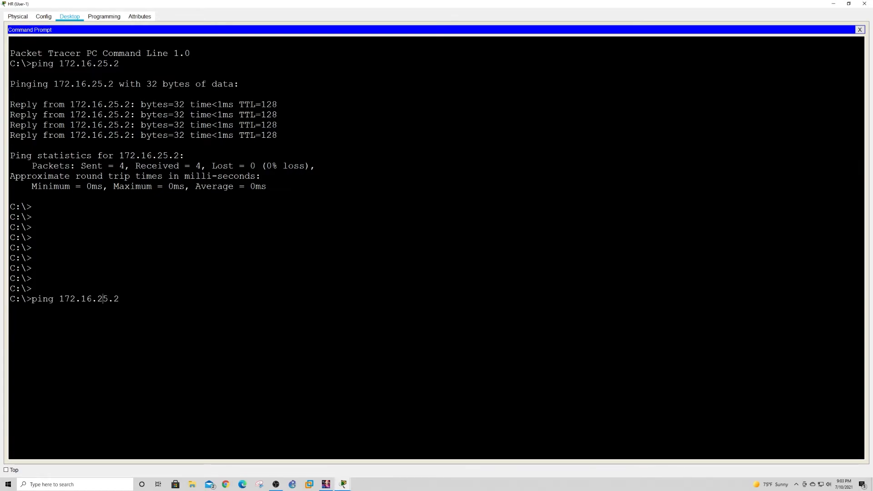
key("BackSpace")
type("5")
key("Return")
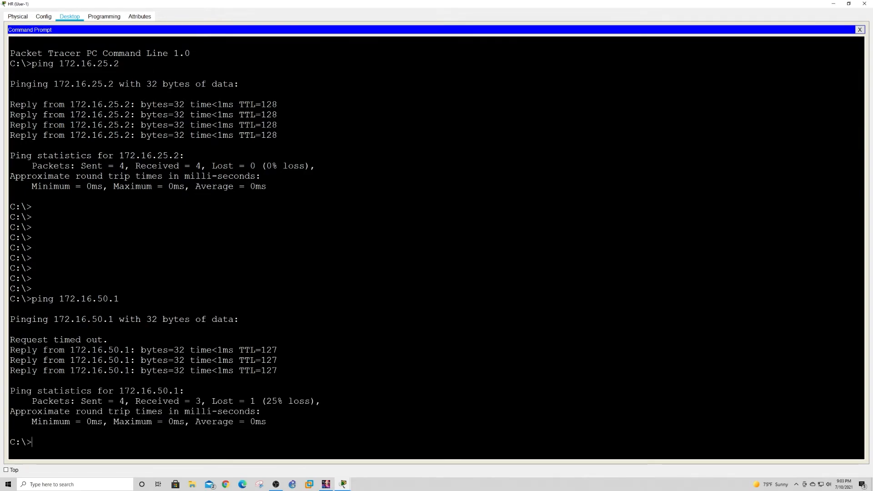
Step: Minimise the HR (User-1) window to view the topology, bring it back, and repeat the ping to 172.16.50.1
left_click(834, 5)
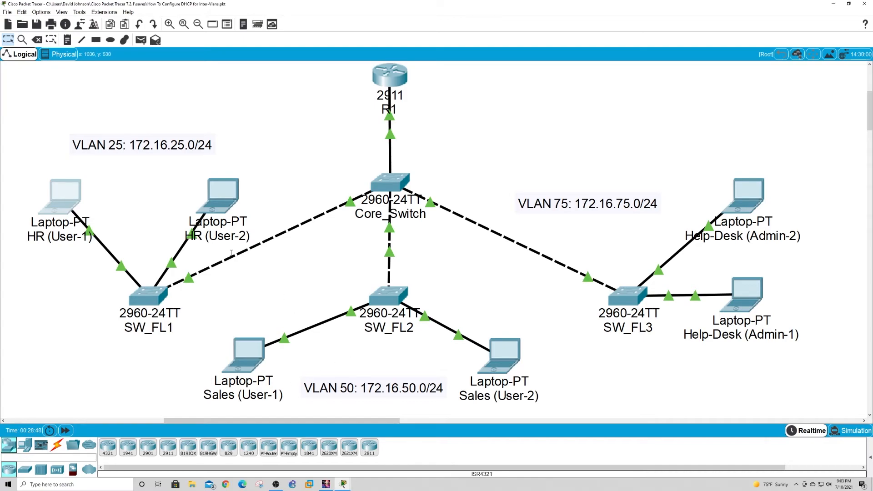
left_click(62, 198)
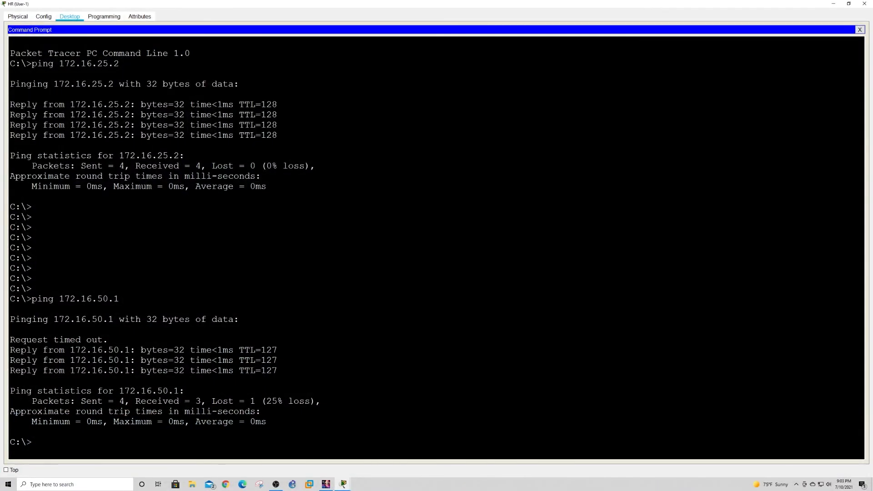
key("Return")
key("Up")
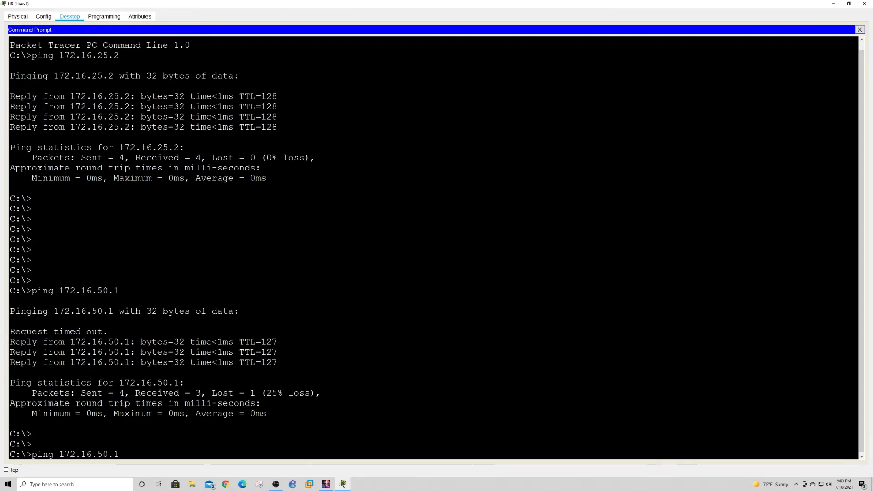
key("Return")
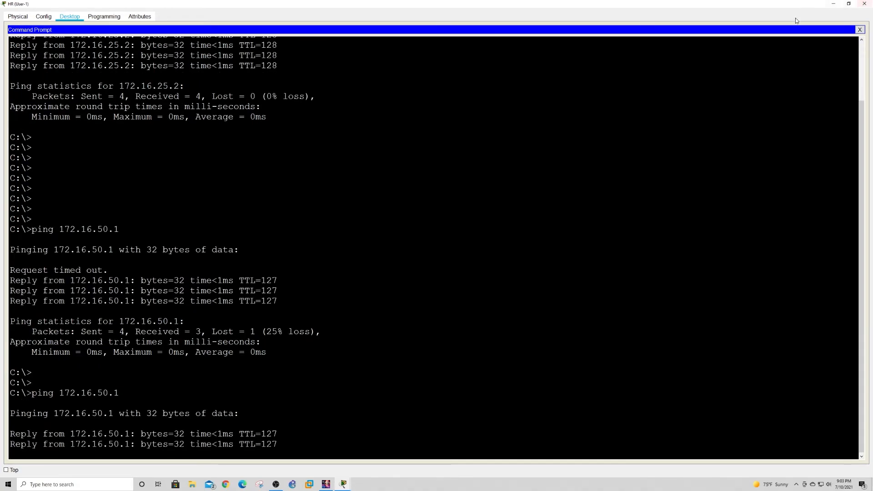
Step: Ping 172.16.75.1 twice from the HR (User-1) laptop to test reachability of VLAN 75, and minimise its window
key("Up")
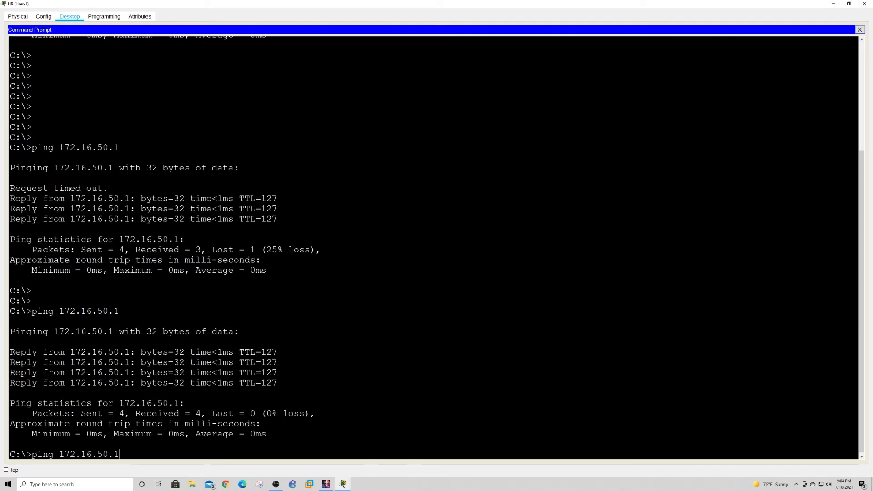
key("Left")
key("Left")
key("BackSpace")
key("BackSpace")
type("75")
key("Return")
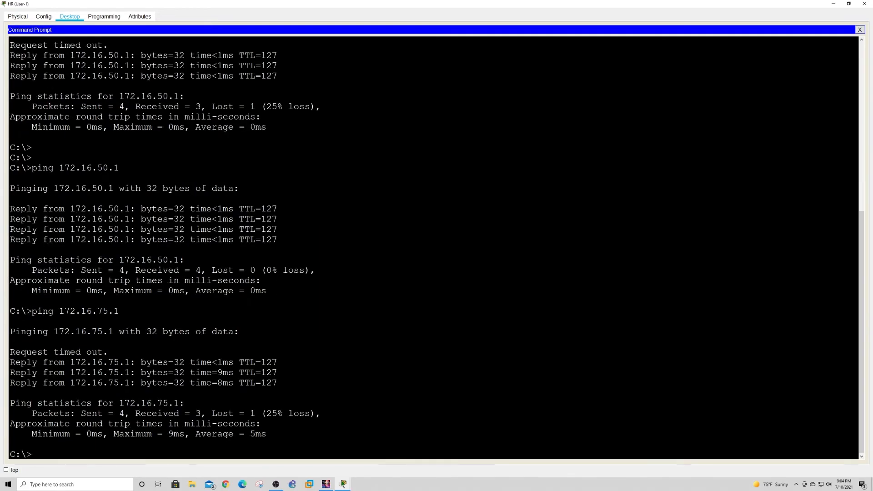
key("Up")
key("Return")
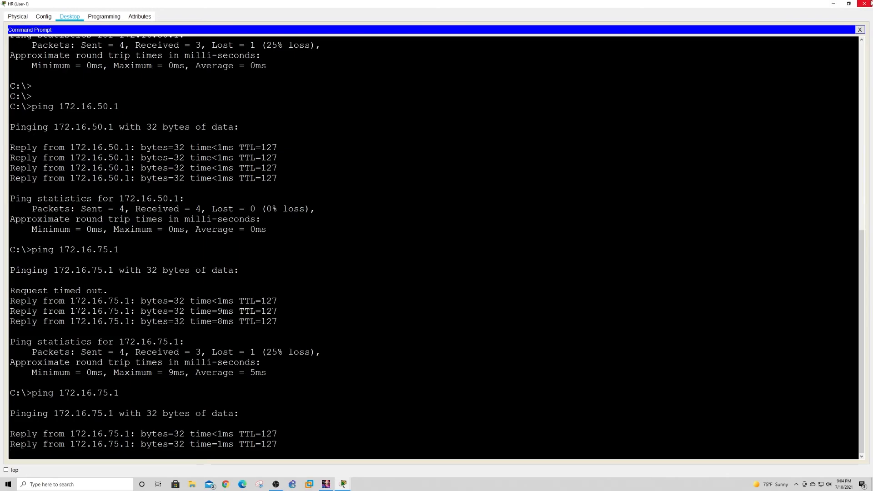
left_click(840, 4)
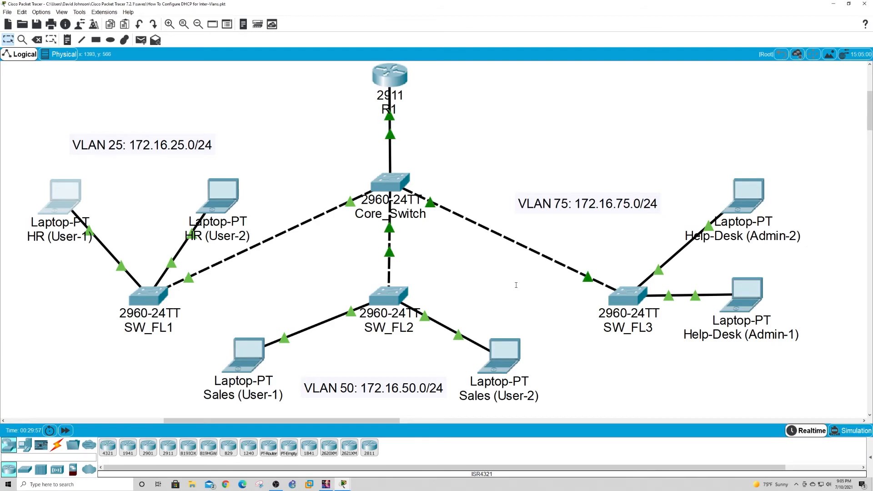
Step: Save R1's running configuration from its command line with wr, and minimise the router's window
left_click(389, 75)
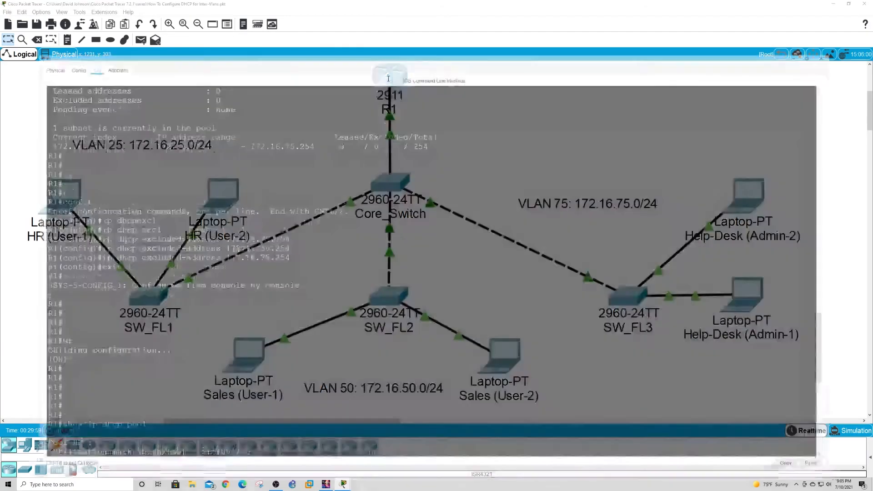
key("Return")
key("Return")
key("Return")
key("Return")
key("Return")
key("Return")
key("Return")
type("wr")
key("Return")
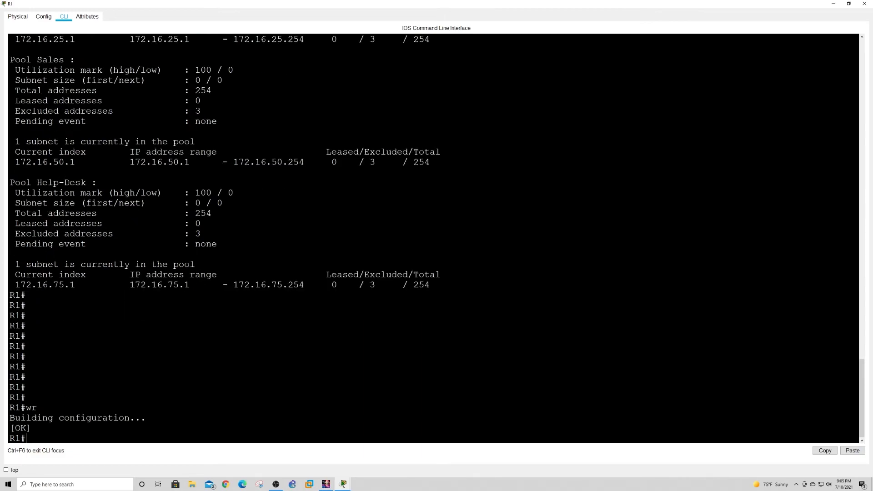
left_click(832, 4)
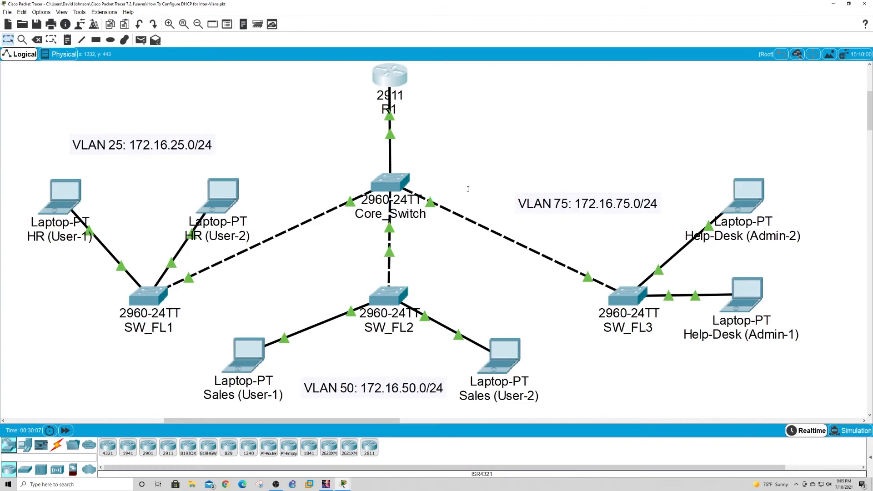